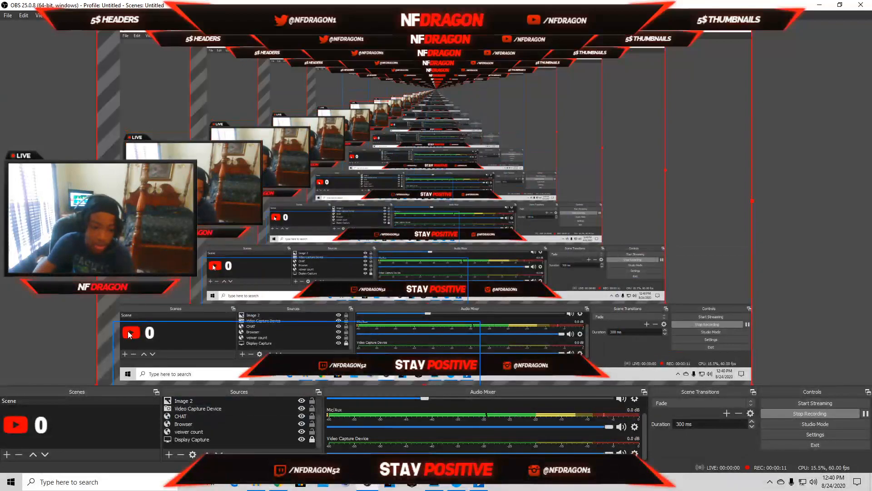
pyautogui.scroll(1, 291, 432)
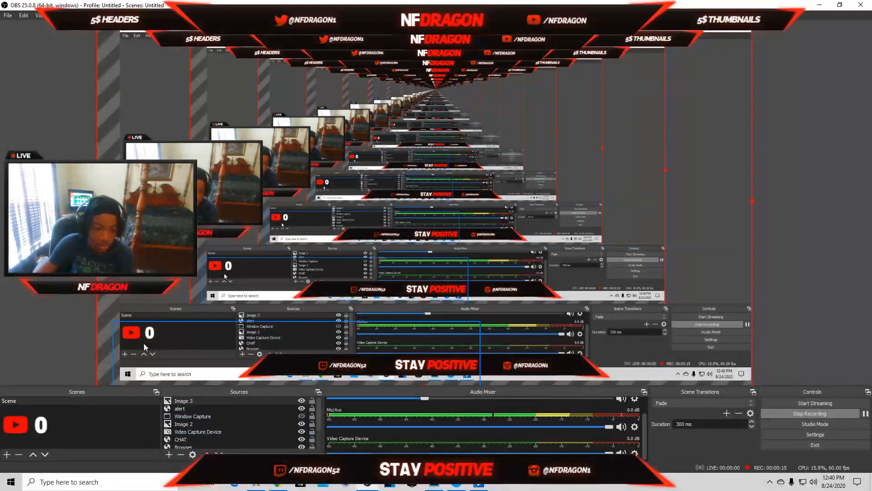
pyautogui.scroll(-1, 236, 427)
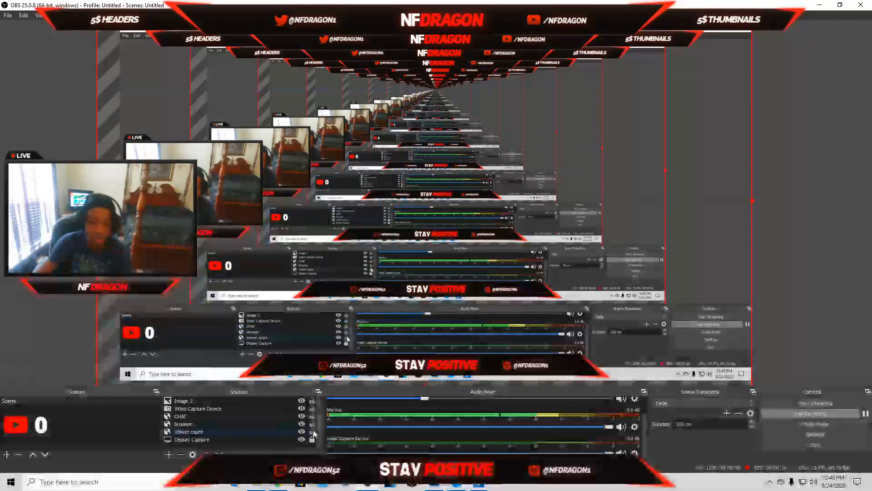
# Step: Switch to Photoshop and clear its recent file list
pyautogui.click(384, 485)
pyautogui.click(25, 5)
pyautogui.moveTo(48, 66)
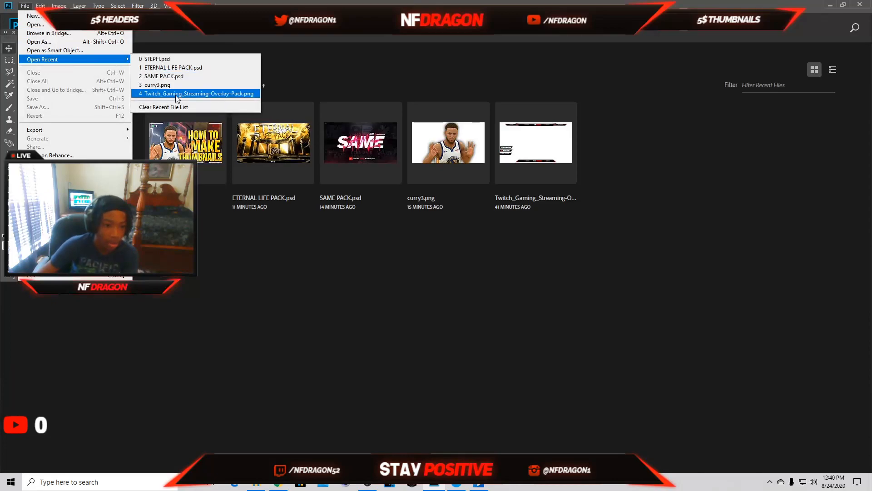
pyautogui.click(168, 107)
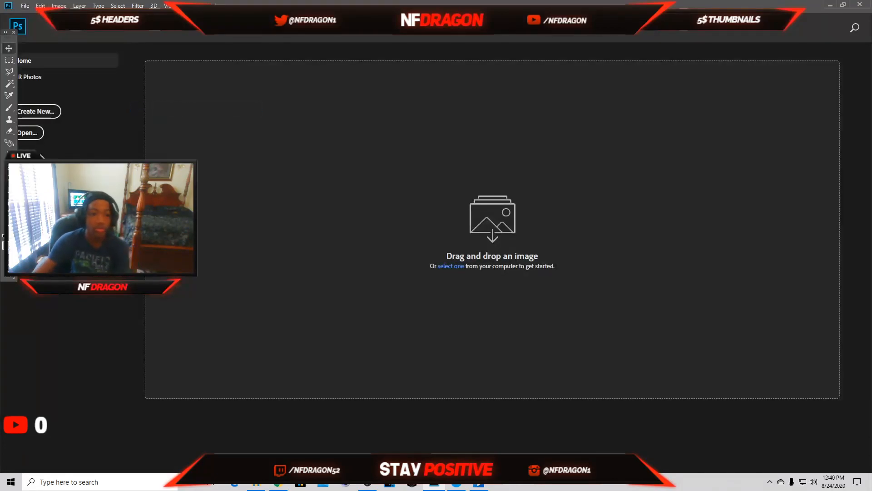
# Step: Create a new document of 1280 x 720 pixels at 300 pixels/inch in RGB Color with a white background
pyautogui.click(30, 112)
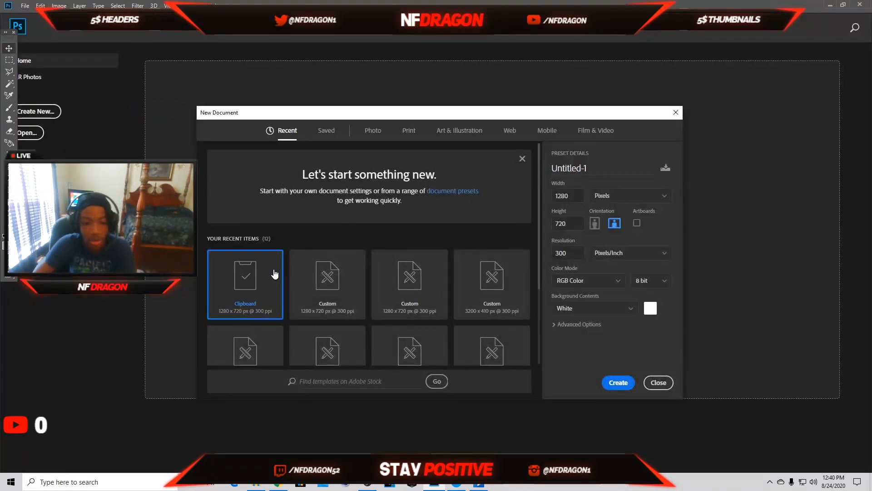
pyautogui.scroll(-1, 298, 287)
pyautogui.click(302, 287)
pyautogui.click(313, 262)
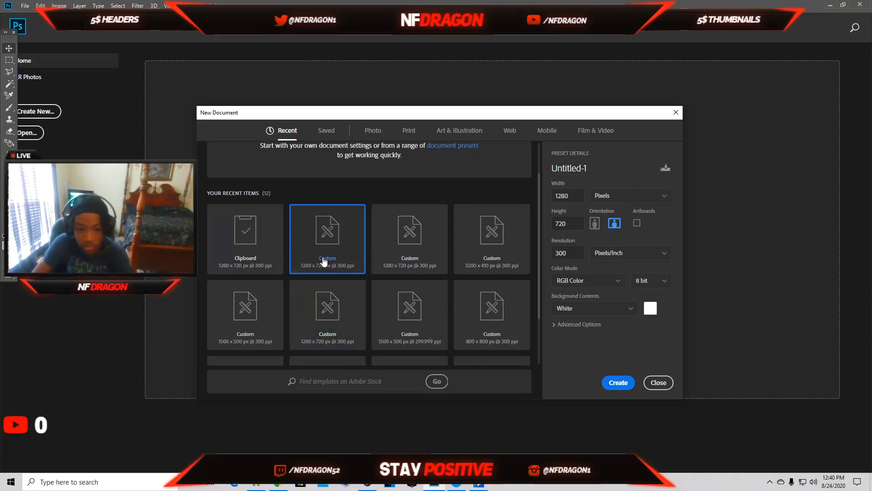
pyautogui.click(573, 224)
pyautogui.click(629, 198)
pyautogui.click(610, 210)
pyautogui.doubleClick(573, 251)
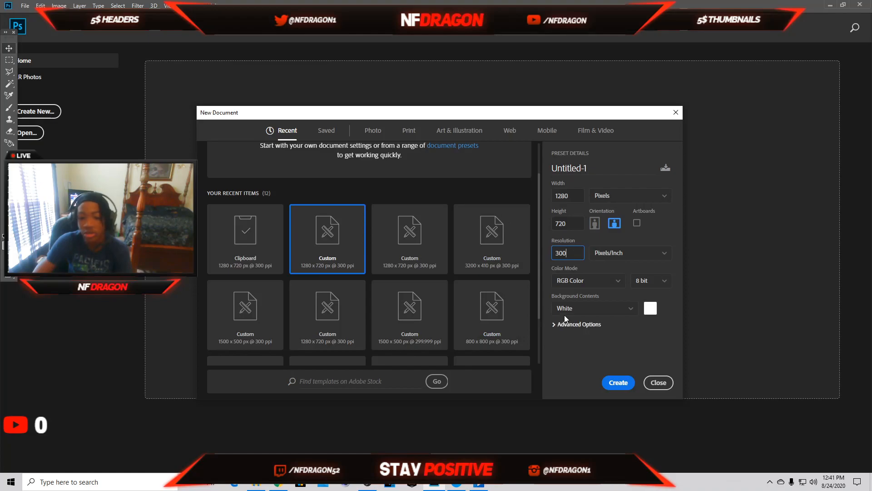
pyautogui.click(610, 280)
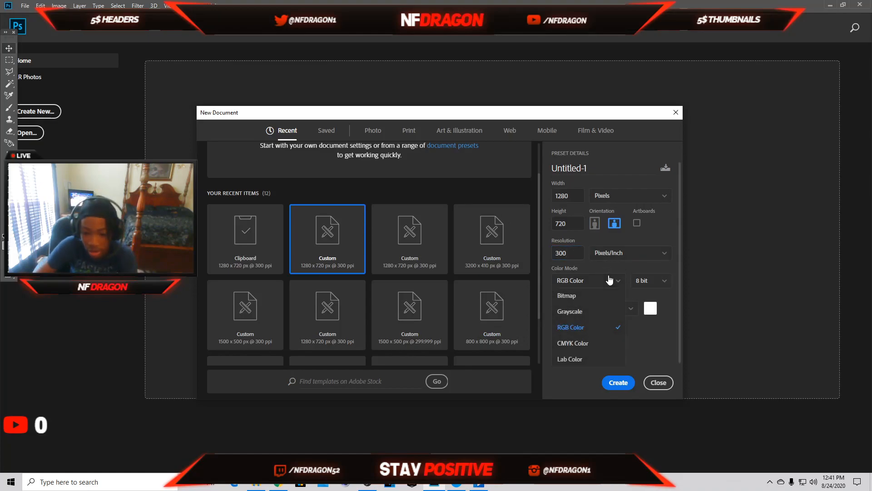
pyautogui.click(623, 326)
pyautogui.click(621, 387)
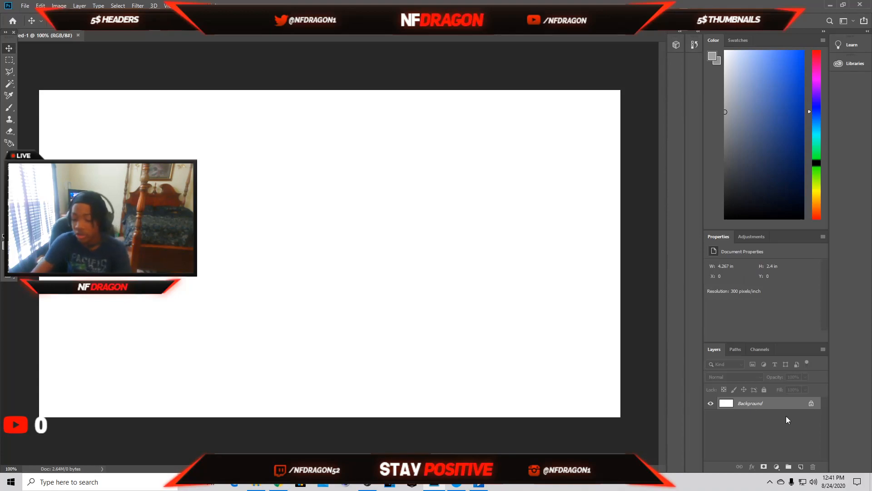
# Step: Duplicate the Background layer within the same document, keeping the suggested name
pyautogui.rightClick(788, 400)
pyautogui.click(793, 302)
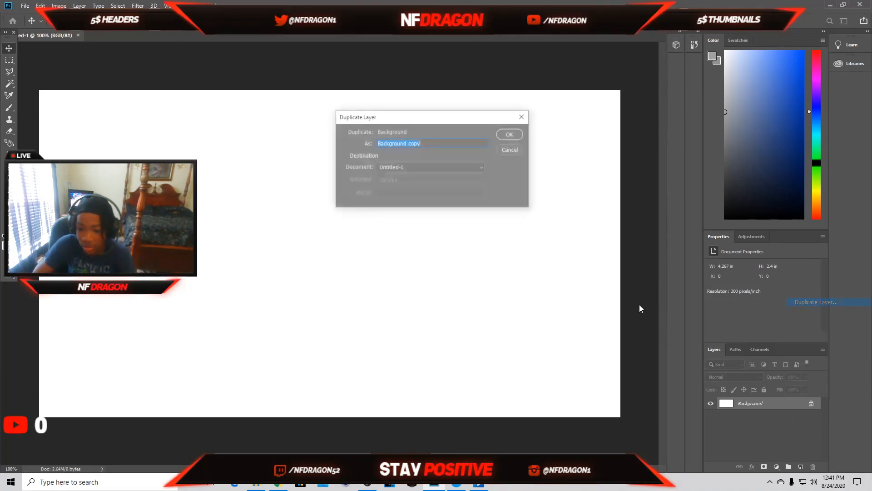
pyautogui.press('Return')
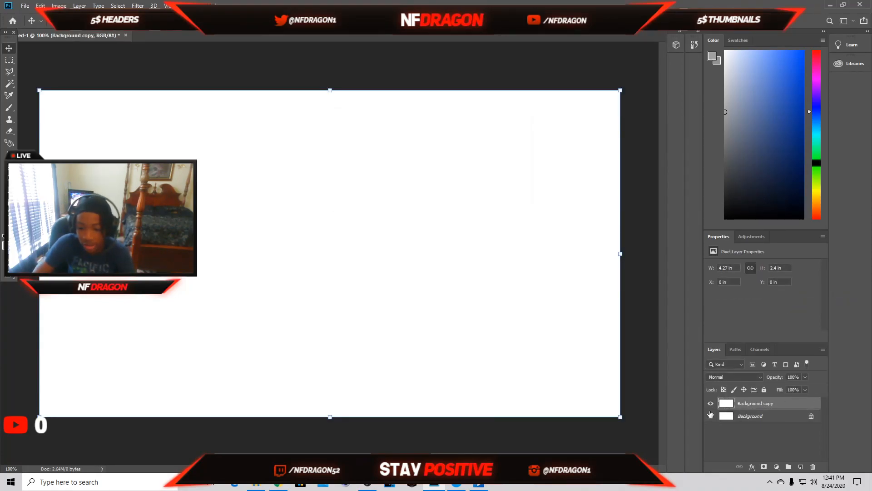
# Step: Delete the original locked Background layer beneath the copy
pyautogui.click(772, 420)
pyautogui.rightClick(752, 415)
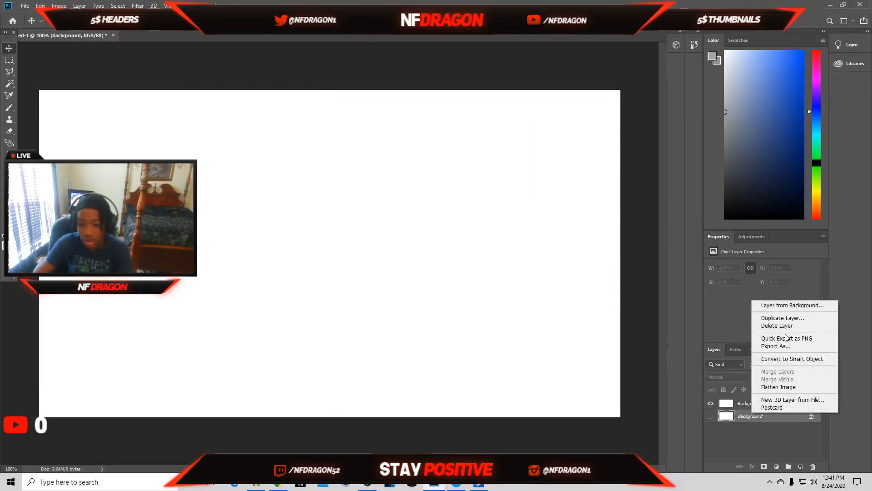
pyautogui.click(765, 326)
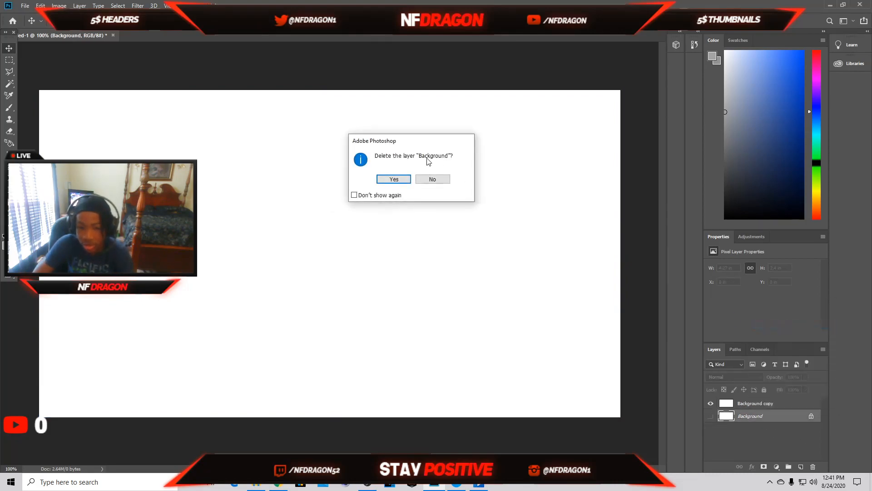
pyautogui.click(394, 180)
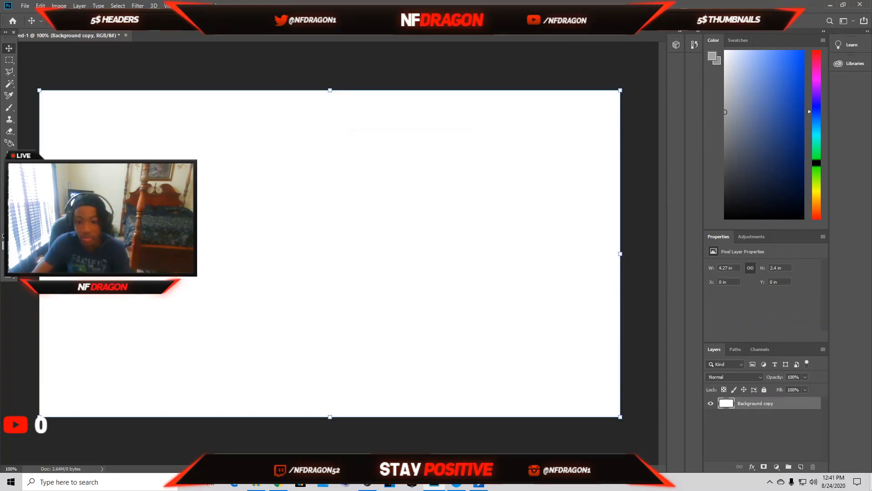
# Step: Select the whole white area of the Background copy layer with the Magic Wand and cut it away
pyautogui.click(8, 85)
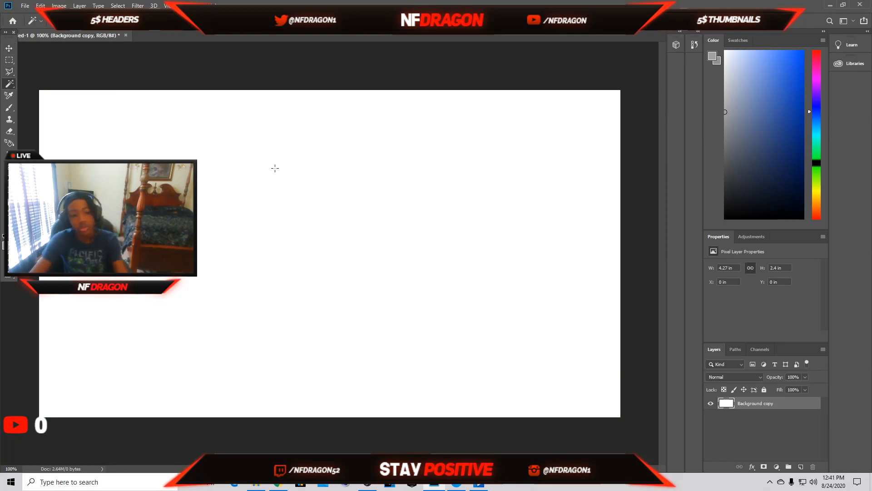
pyautogui.click(313, 203)
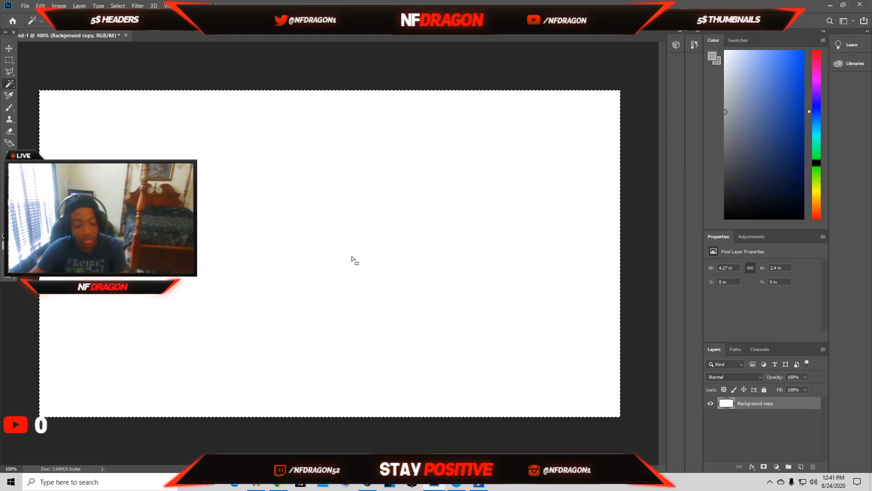
pyautogui.hotkey('ctrl', 'x')
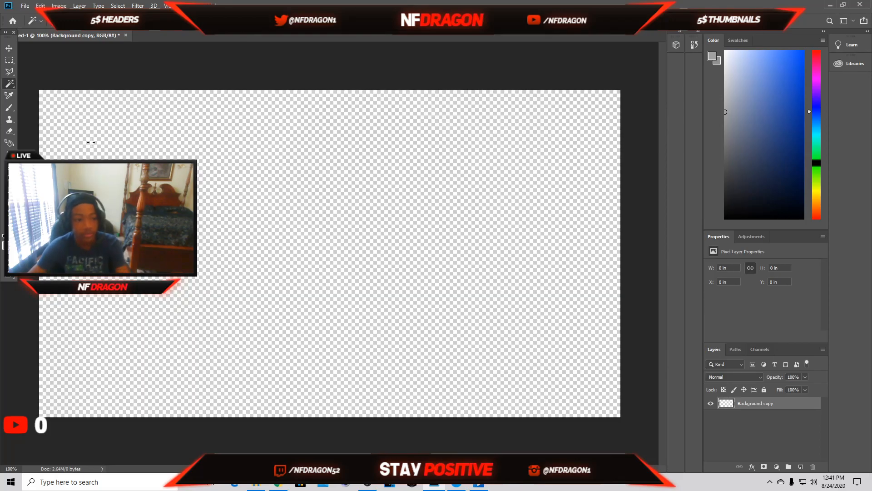
pyautogui.click(25, 6)
pyautogui.click(34, 28)
pyautogui.scroll(-3, 200, 144)
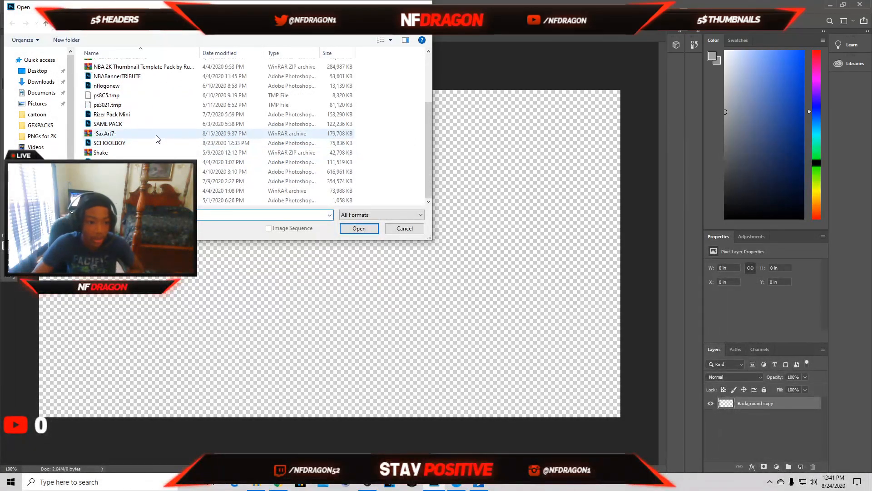
pyautogui.click(41, 82)
pyautogui.scroll(3, 152, 137)
pyautogui.scroll(-3, 159, 138)
pyautogui.scroll(1, 163, 139)
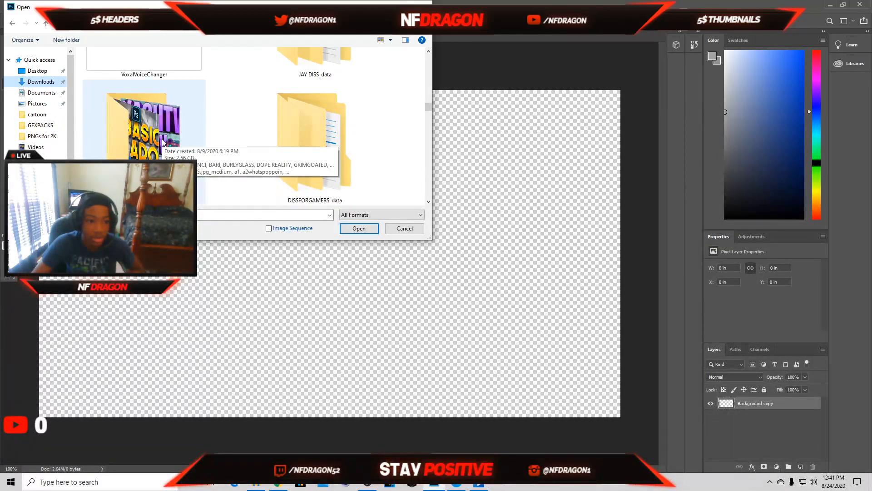
pyautogui.scroll(-1, 162, 139)
pyautogui.scroll(2, 162, 139)
pyautogui.scroll(-1, 162, 139)
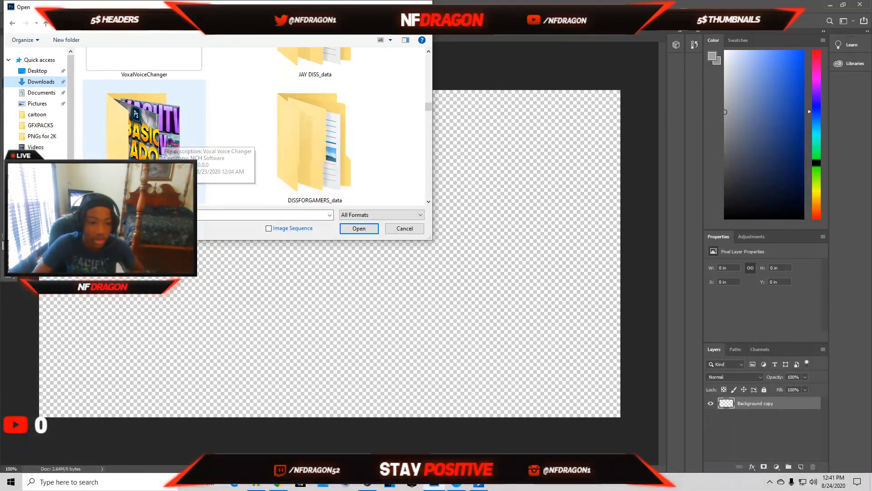
pyautogui.doubleClick(162, 139)
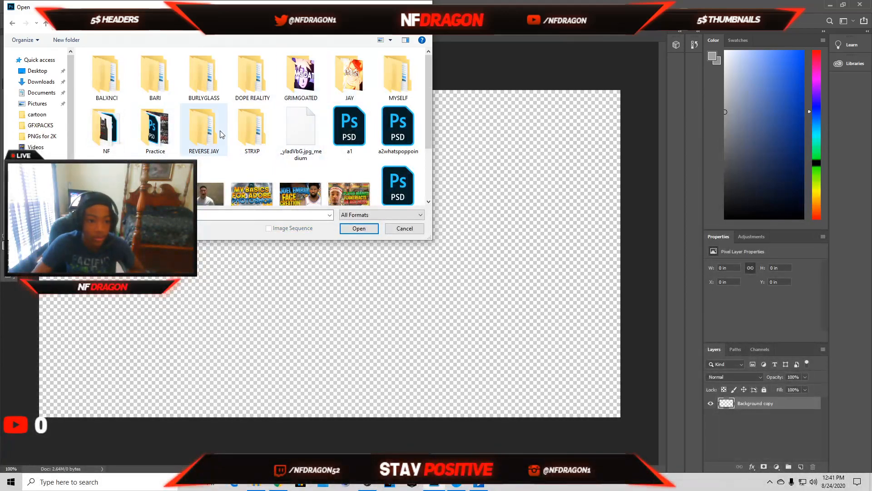
pyautogui.doubleClick(245, 132)
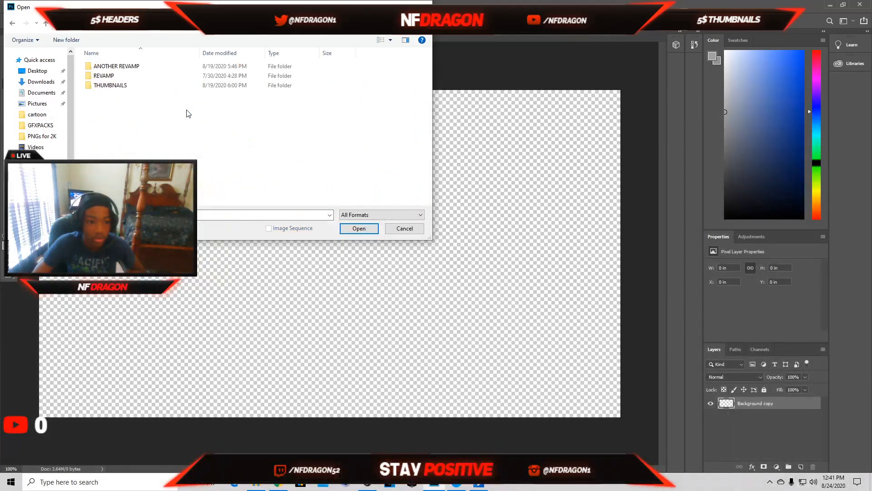
# Step: Open the ETERNAL LIFE PACK Photoshop file and dismiss the missing fonts dialog without replacing any fonts
pyautogui.click(122, 95)
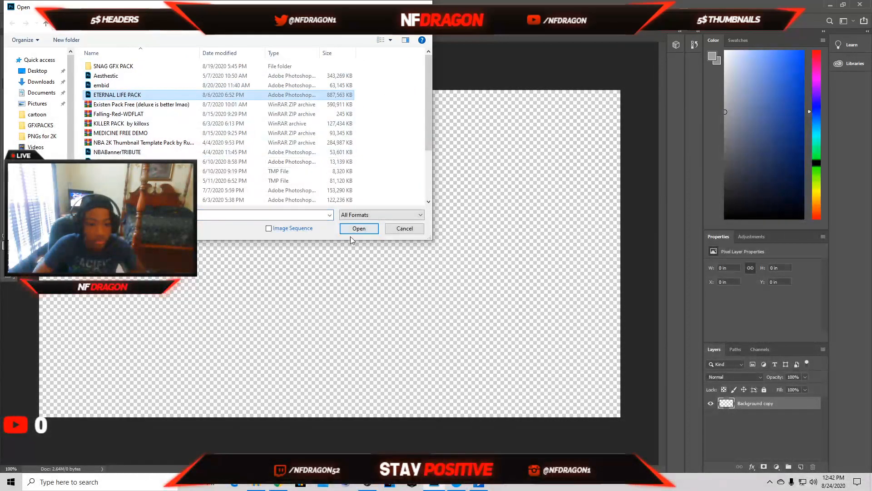
pyautogui.click(353, 228)
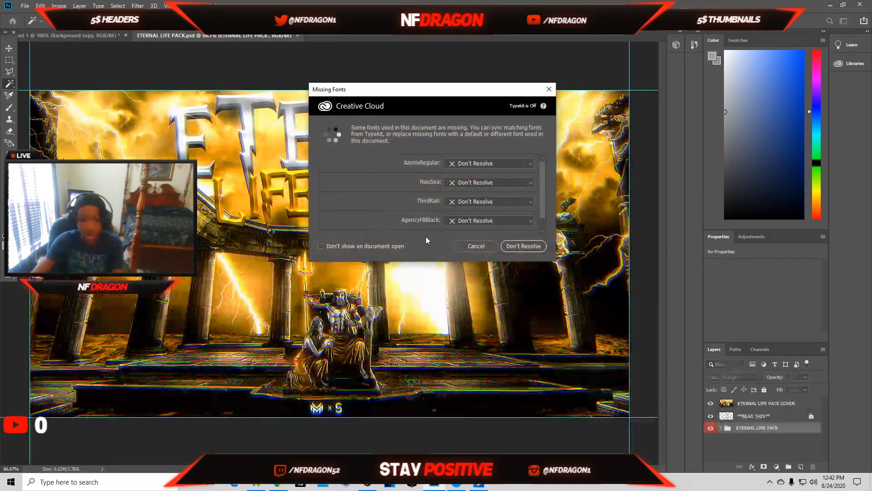
pyautogui.click(475, 246)
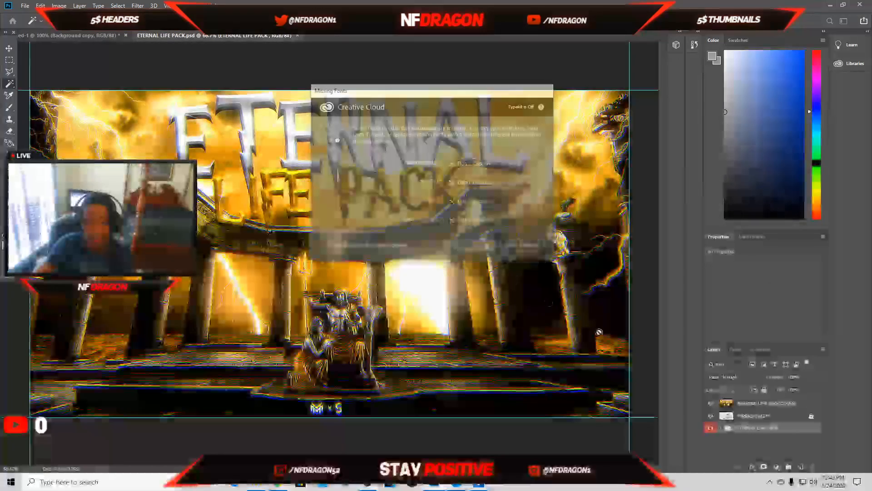
# Step: Hide the ETERNAL LIFE PACK COVER and **READ THIS** layers, plus the first subgroup inside the ETERNAL LIFE PACK group
pyautogui.click(710, 403)
pyautogui.click(711, 416)
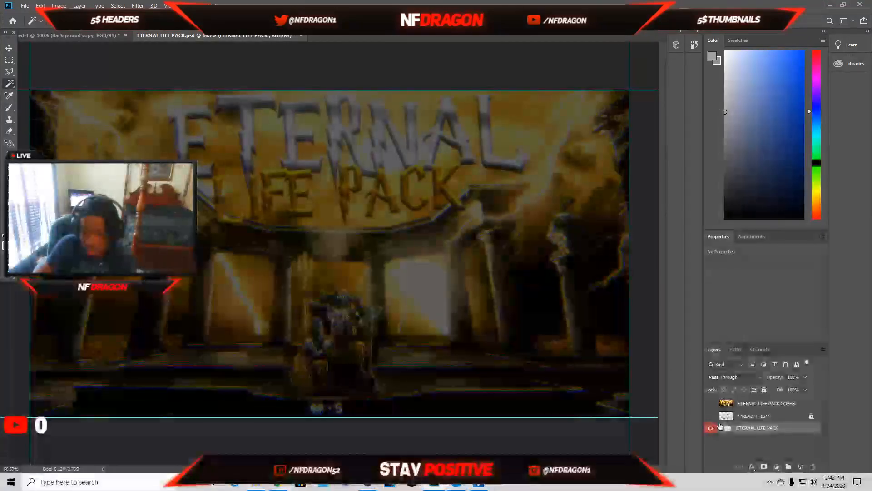
pyautogui.click(721, 427)
pyautogui.scroll(-1, 719, 428)
pyautogui.click(711, 427)
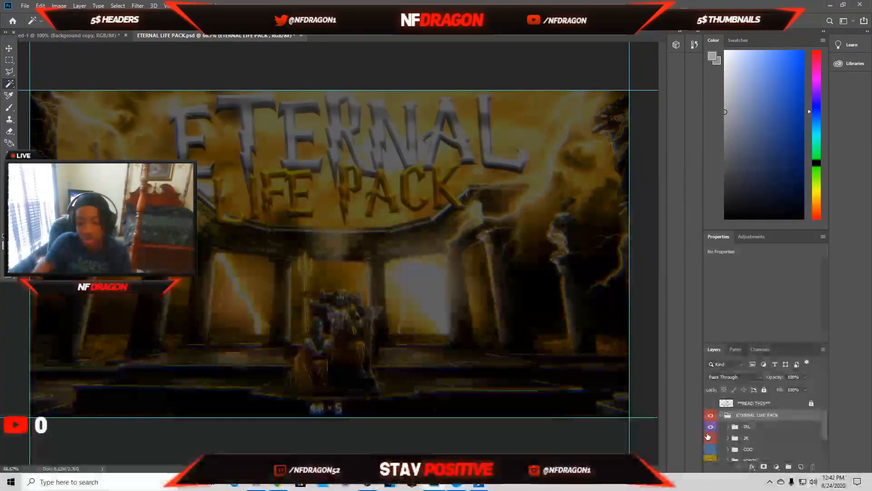
# Step: Expand the 2K group and toggle the visibility of its subgroups to examine what they contain
pyautogui.scroll(-1, 732, 432)
pyautogui.click(727, 425)
pyautogui.scroll(-2, 725, 432)
pyautogui.click(711, 434)
pyautogui.click(710, 434)
pyautogui.click(709, 448)
pyautogui.scroll(-1, 710, 449)
pyautogui.click(711, 436)
pyautogui.click(711, 436)
pyautogui.click(710, 444)
pyautogui.click(710, 445)
pyautogui.click(711, 454)
pyautogui.click(711, 455)
pyautogui.scroll(4, 711, 455)
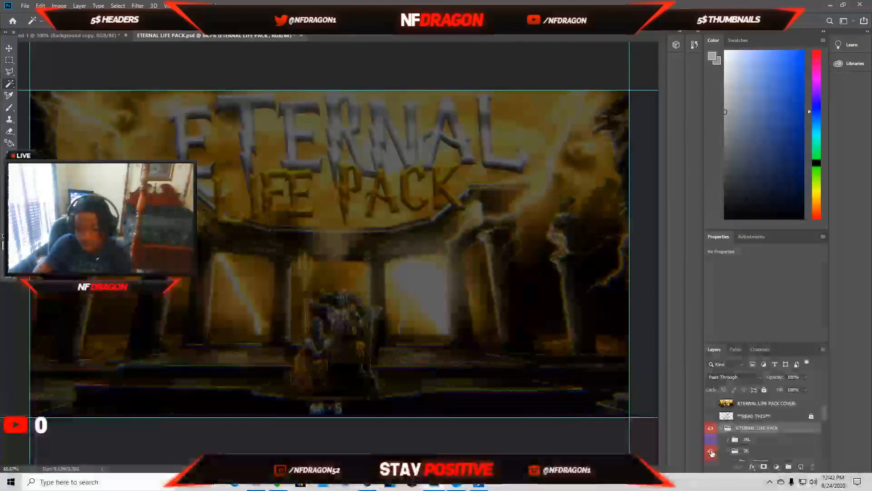
pyautogui.scroll(-5, 711, 454)
pyautogui.click(713, 406)
pyautogui.click(710, 402)
pyautogui.click(711, 414)
pyautogui.click(735, 414)
pyautogui.click(711, 414)
pyautogui.scroll(-4, 725, 437)
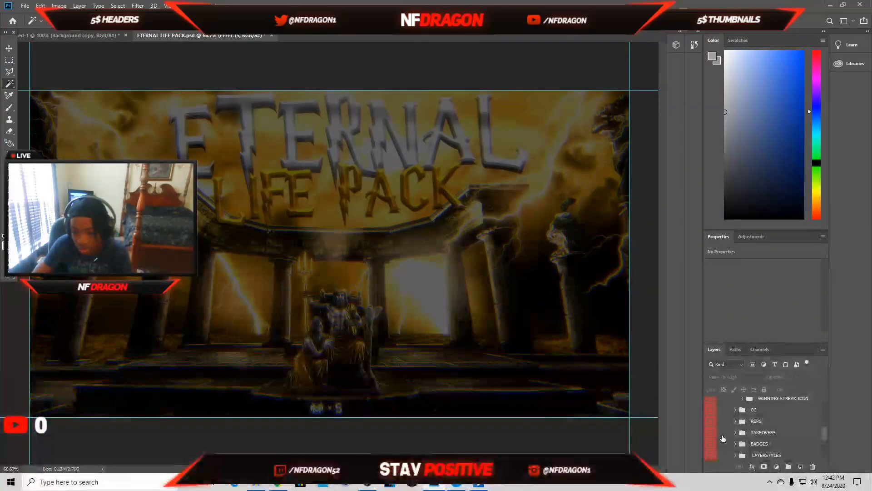
# Step: Expand the SCREENSHOTS group and toggle its layers one at a time to preview the mascot screenshots, leaving the Rocky one visible
pyautogui.click(736, 441)
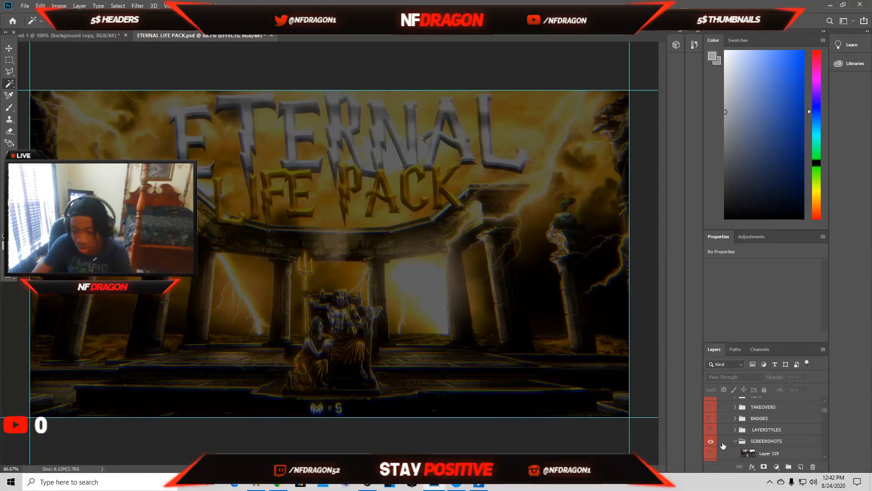
pyautogui.click(712, 453)
pyautogui.scroll(-1, 711, 447)
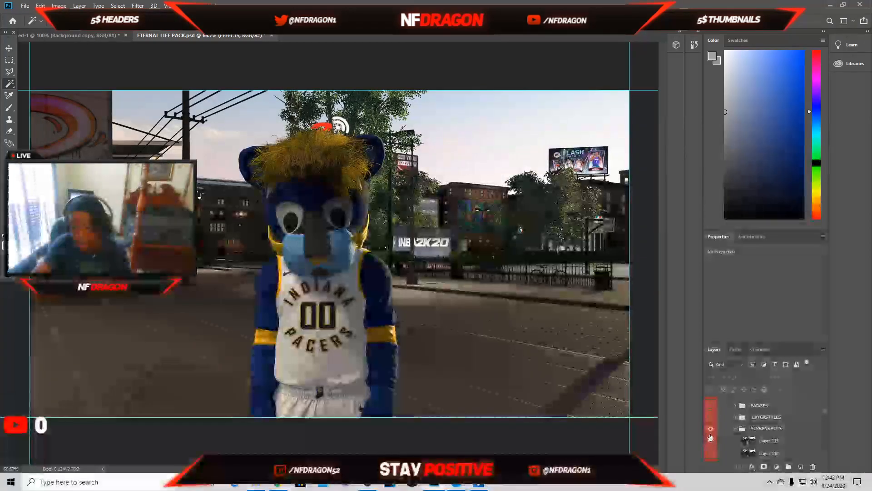
pyautogui.click(711, 442)
pyautogui.scroll(-1, 712, 450)
pyautogui.click(713, 453)
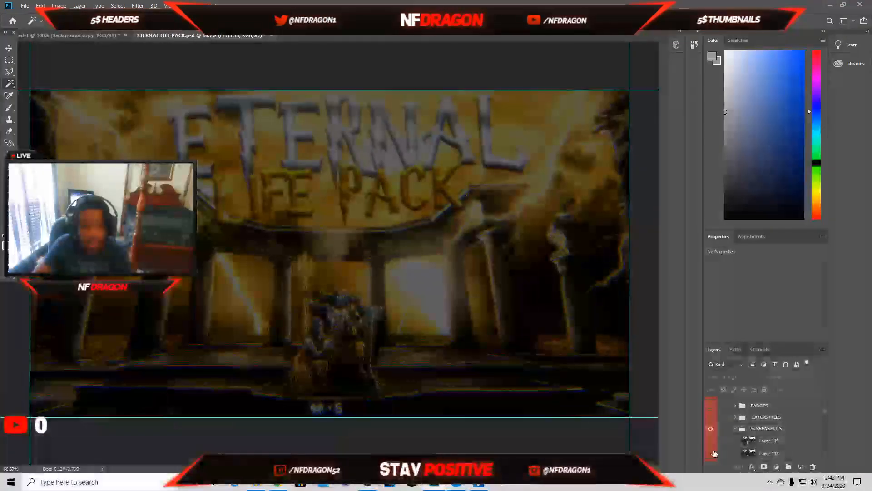
pyautogui.click(713, 453)
pyautogui.click(711, 453)
pyautogui.scroll(-1, 710, 456)
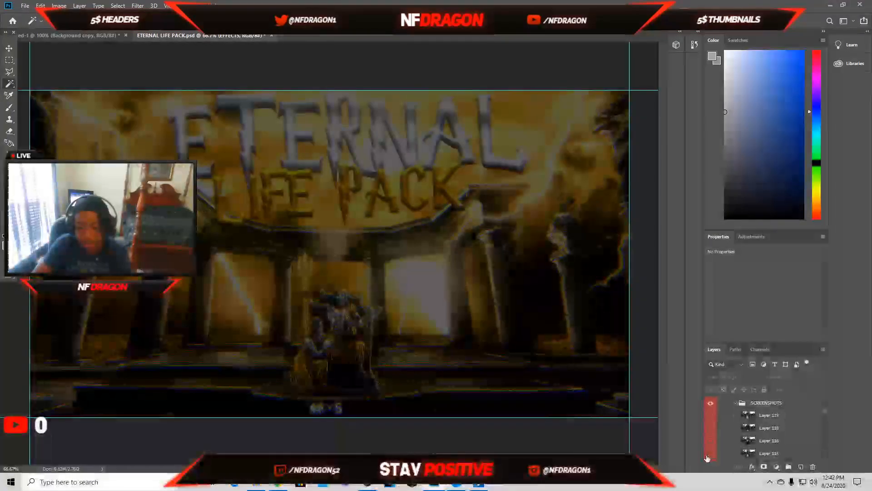
pyautogui.click(713, 452)
pyautogui.click(715, 451)
pyautogui.click(714, 448)
pyautogui.click(713, 448)
pyautogui.scroll(-1, 714, 452)
pyautogui.click(714, 453)
pyautogui.click(714, 453)
pyautogui.scroll(-2, 714, 454)
pyautogui.click(714, 452)
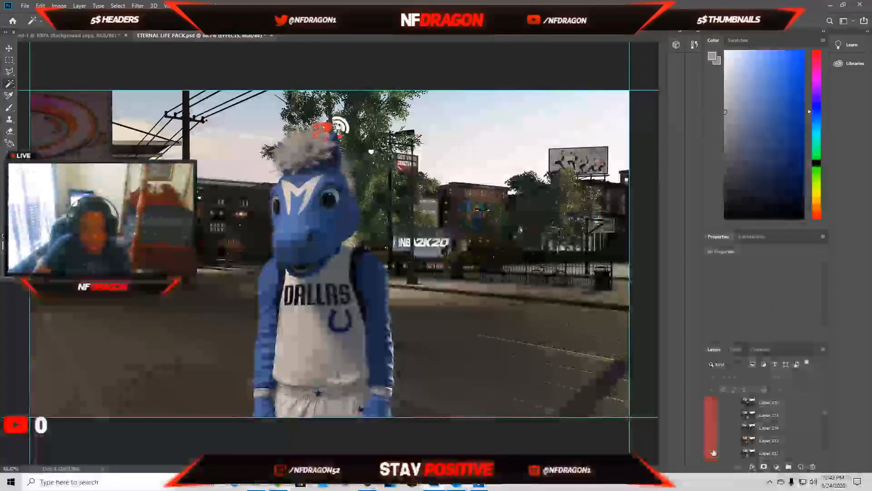
pyautogui.click(712, 441)
pyautogui.scroll(-2, 754, 437)
# Step: Select the Rocky mascot screenshot layer and move it into the thumbnail document with the Move tool
pyautogui.click(756, 403)
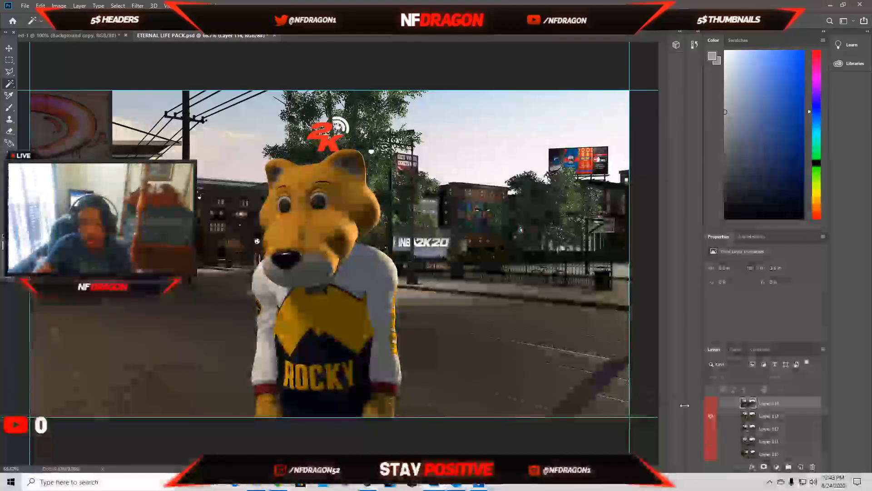
pyautogui.click(759, 415)
pyautogui.click(8, 47)
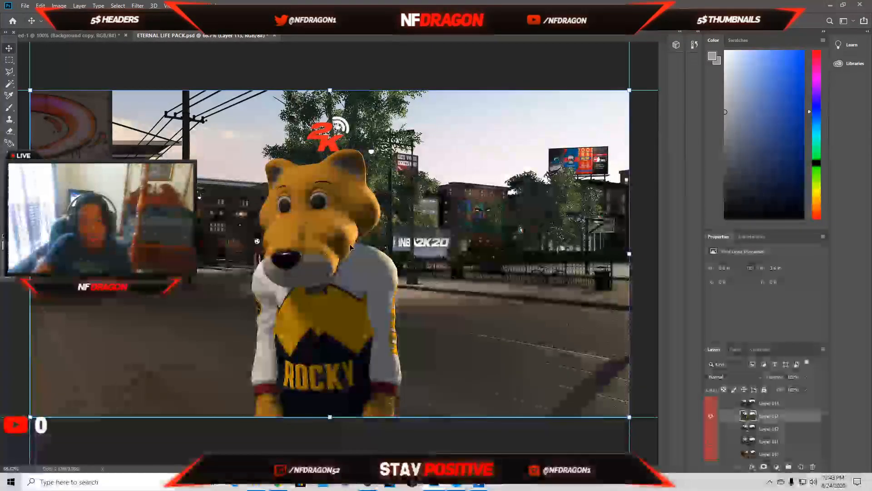
pyautogui.moveTo(507, 230); pyautogui.dragTo(366, 269)
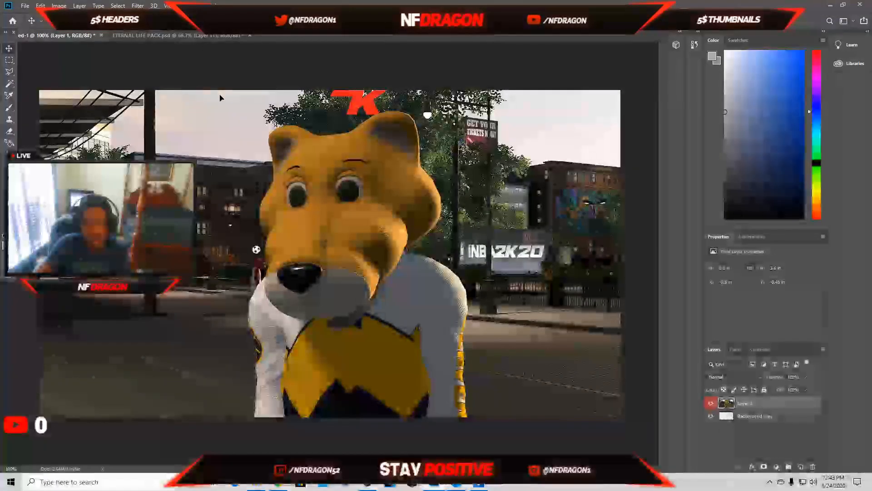
# Step: Scale the mascot screenshot down to about 4.5 x 2.45 in and align it with the canvas's upper-left corner
pyautogui.hotkey('ctrl', '-')
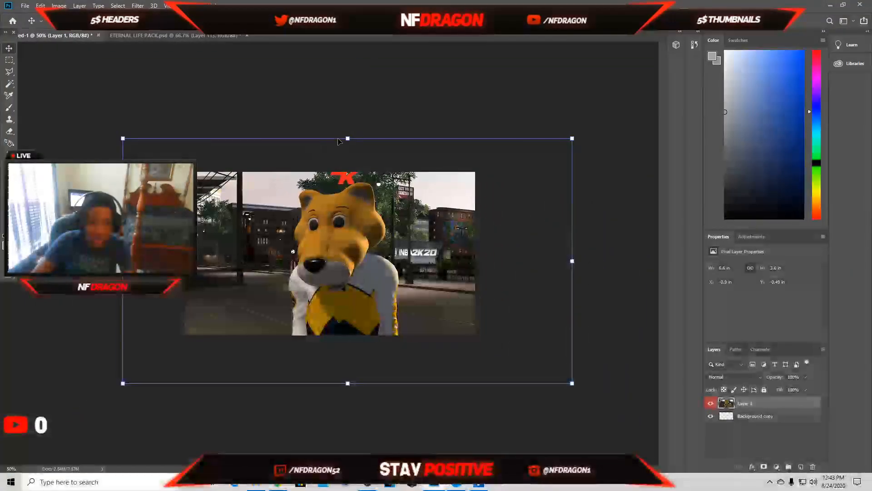
pyautogui.moveTo(347, 138); pyautogui.dragTo(348, 216)
pyautogui.moveTo(340, 252); pyautogui.dragTo(331, 210)
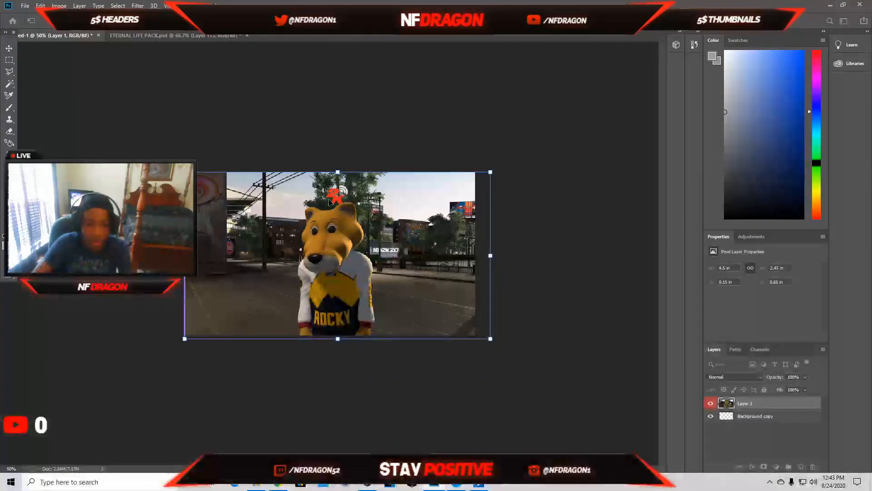
# Step: Save the thumbnail document as a Photoshop file with Maximize Compatibility enabled
pyautogui.click(25, 5)
pyautogui.click(45, 99)
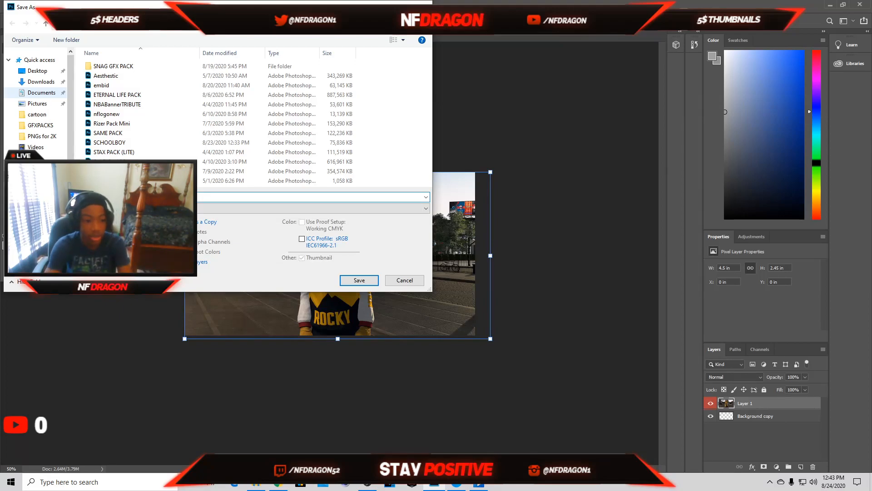
pyautogui.press('Return')
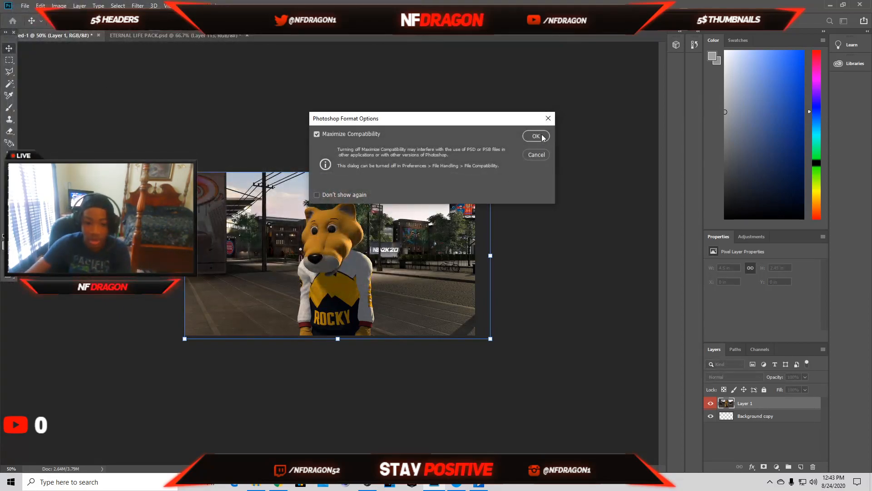
pyautogui.click(536, 136)
# Step: Rescale the mascot screenshot to about 4.42 x 2.41 in from the canvas's upper-left corner so it covers the whole canvas
pyautogui.hotkey('ctrl', '+')
pyautogui.hotkey('ctrl', '+')
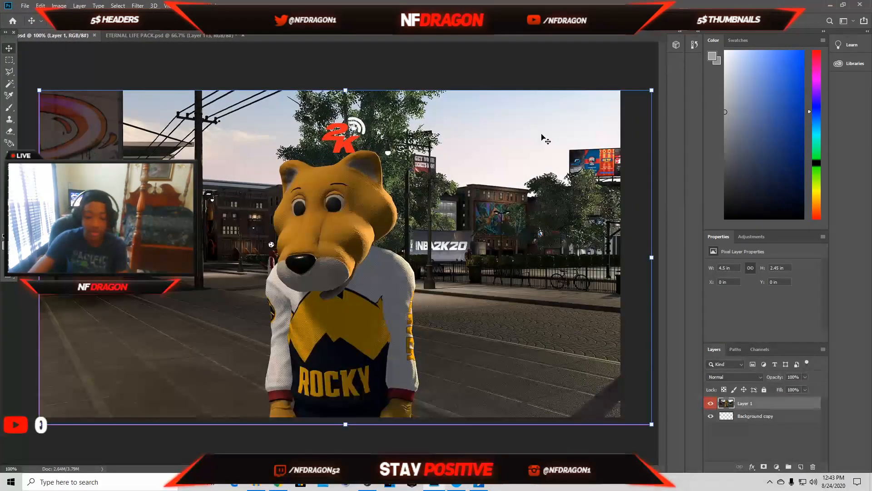
pyautogui.hotkey('ctrl', '+')
pyautogui.hotkey('ctrl', '-')
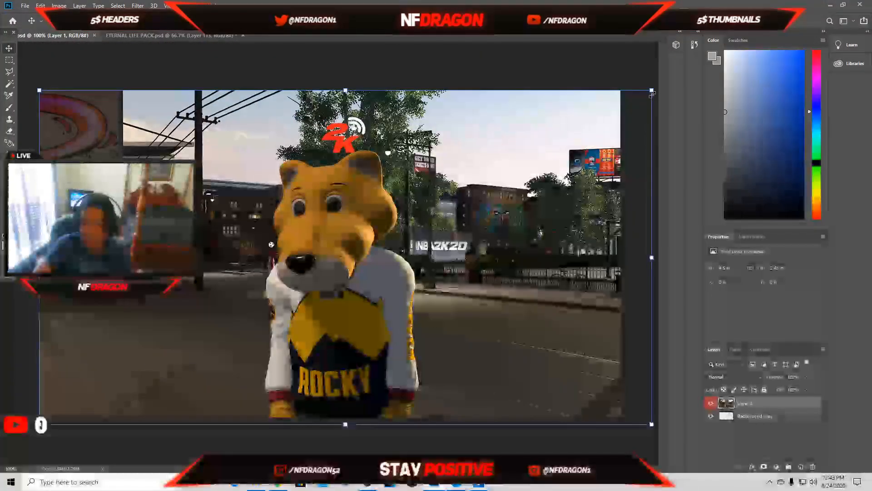
pyautogui.moveTo(652, 90); pyautogui.dragTo(583, 127)
pyautogui.moveTo(480, 234); pyautogui.dragTo(480, 198)
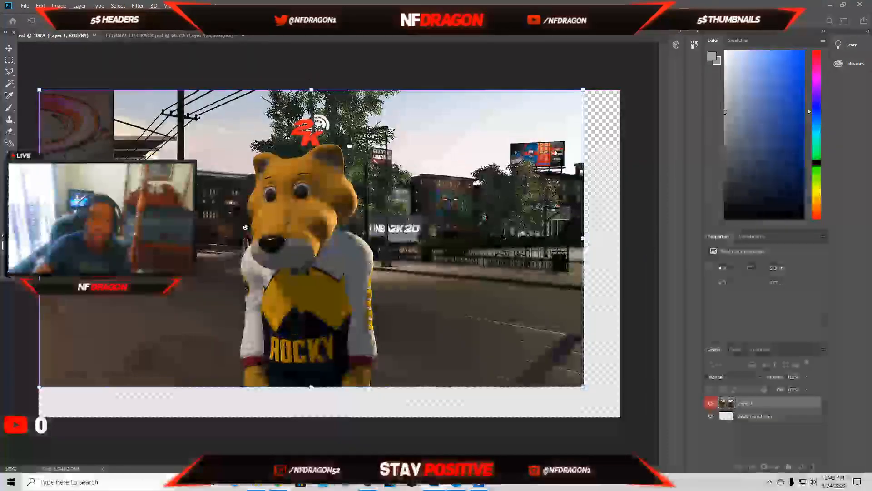
pyautogui.moveTo(586, 389); pyautogui.dragTo(644, 420)
pyautogui.press('Return')
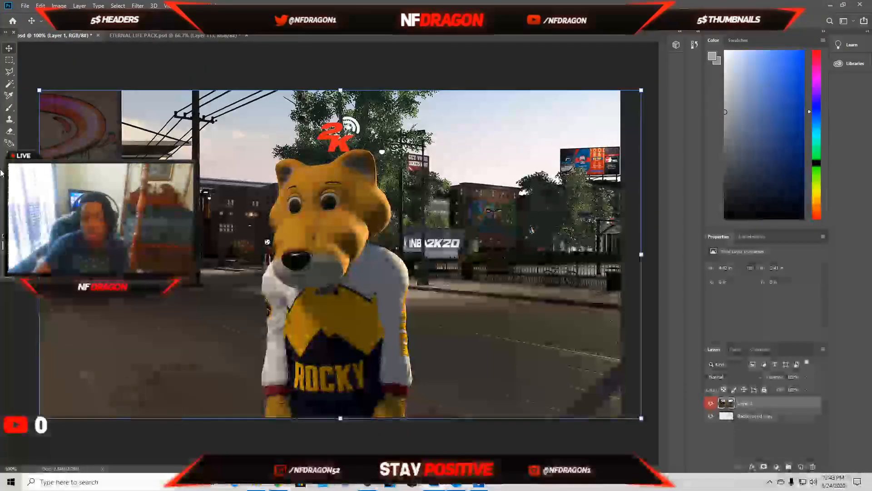
# Step: Start a Pen tool path at the mascot's hand on the NBA 2K20 sign's side and trace up the cuff and lower sleeve
pyautogui.click(9, 119)
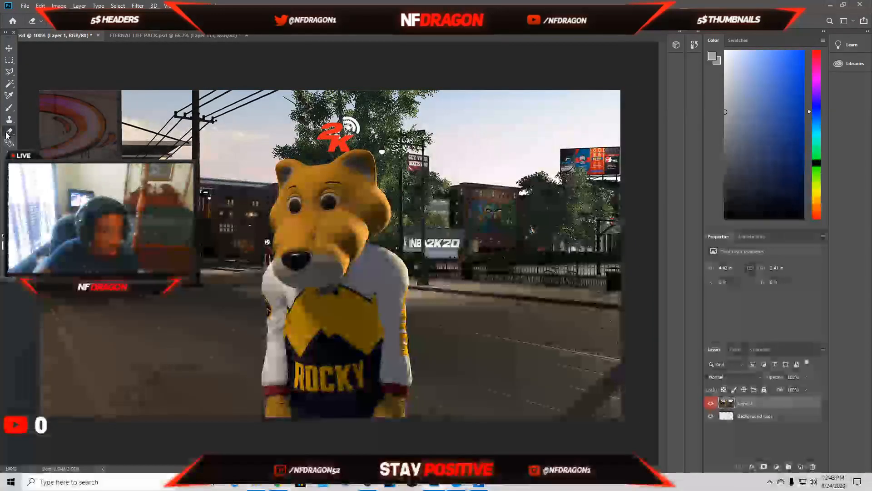
pyautogui.click(10, 95)
pyautogui.click(9, 166)
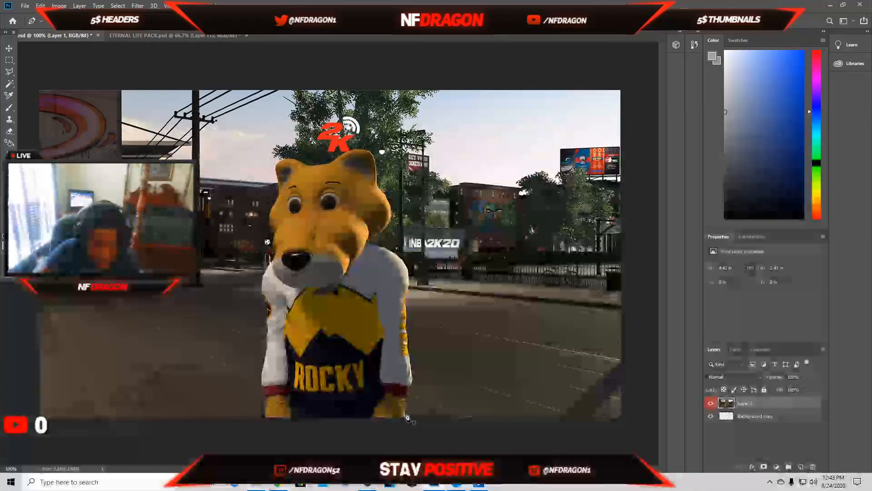
pyautogui.scroll(5, 408, 410)
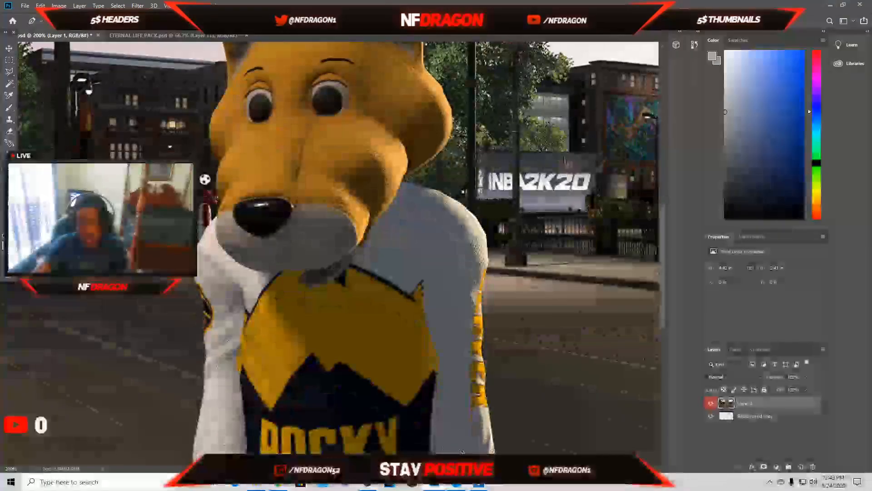
pyautogui.hscroll(3, 354, 401)
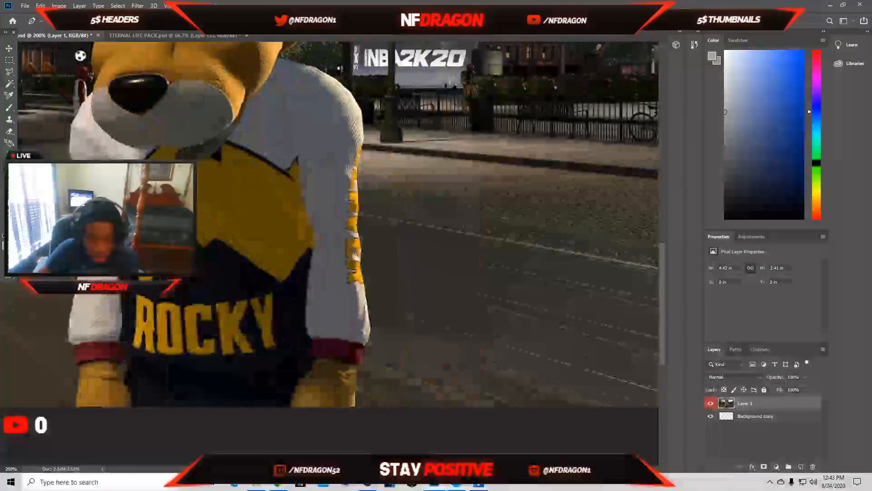
pyautogui.click(356, 383)
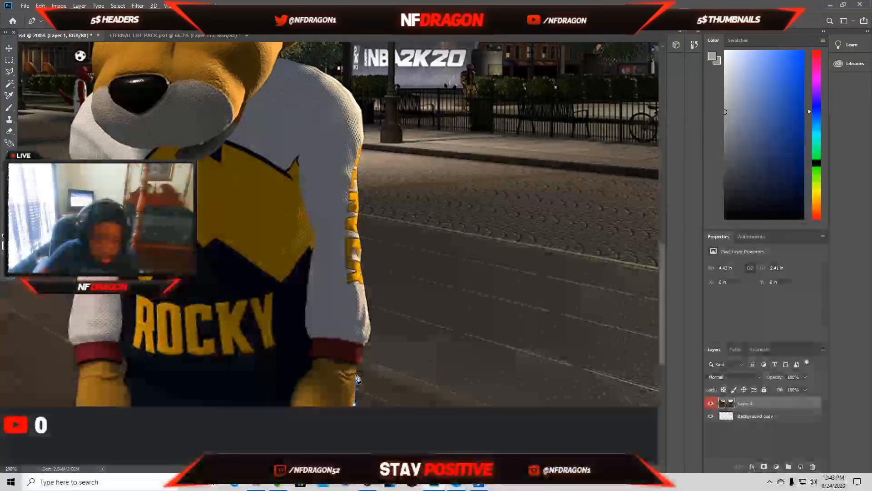
pyautogui.click(363, 356)
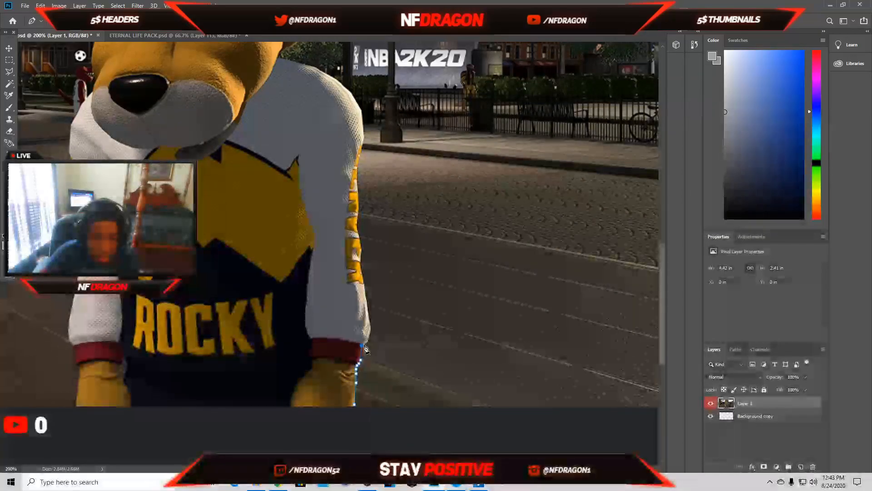
pyautogui.click(370, 325)
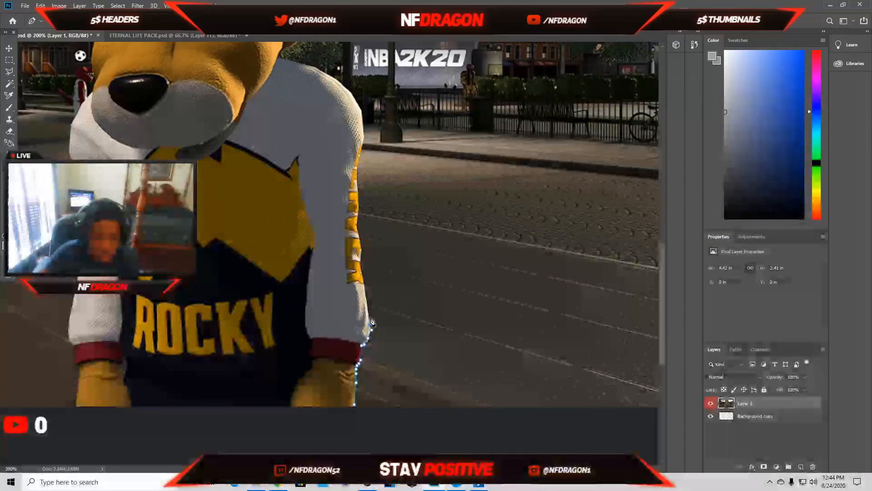
pyautogui.click(369, 316)
pyautogui.scroll(1, 374, 355)
pyautogui.click(367, 323)
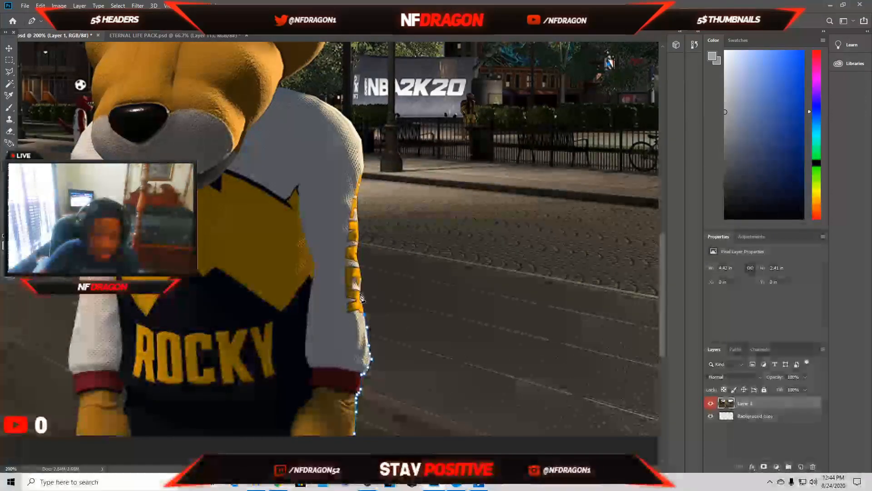
# Step: Continue the path up along the outer edge of the sleeve's yellow stripes to just below the shoulder
pyautogui.scroll(1, 364, 284)
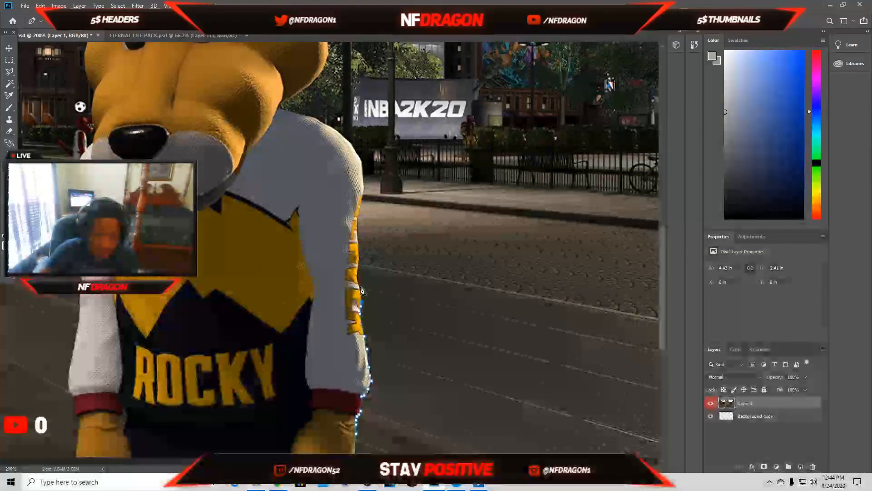
pyautogui.click(358, 276)
pyautogui.scroll(1, 359, 278)
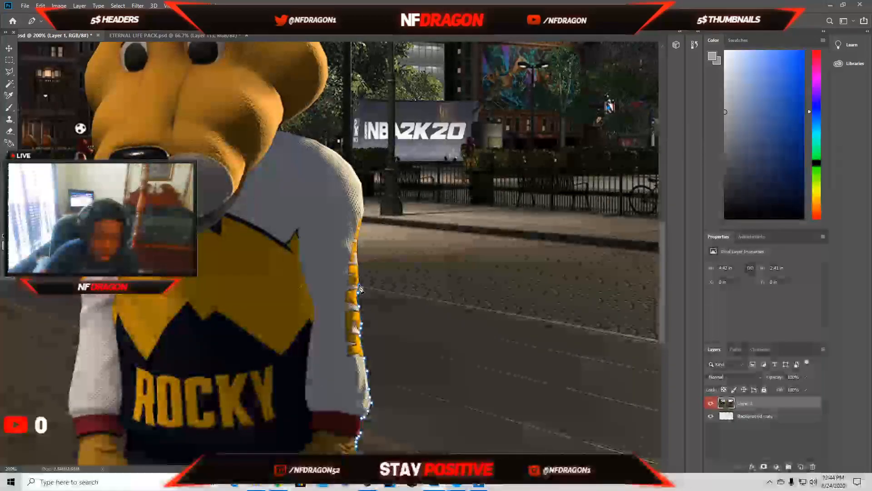
pyautogui.scroll(1, 361, 291)
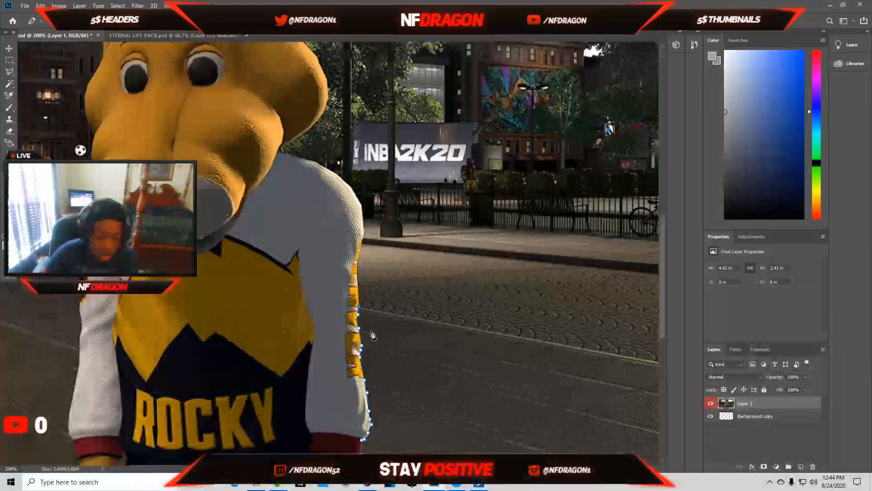
pyautogui.click(359, 292)
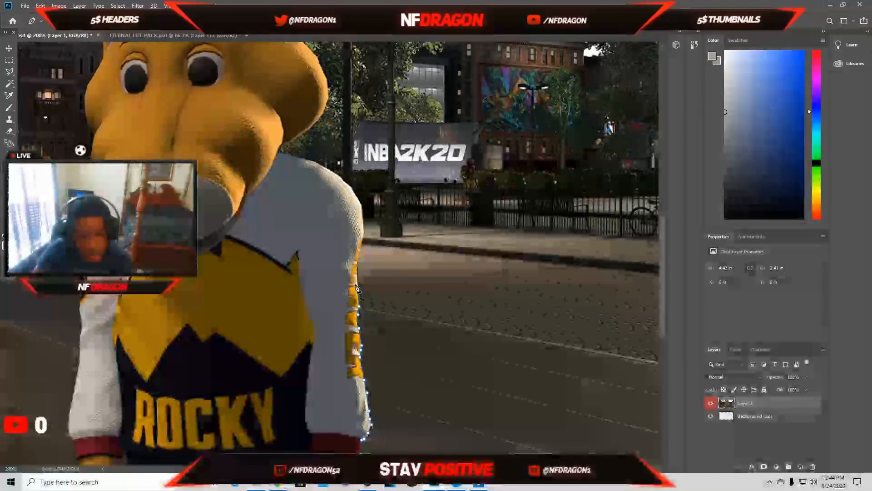
pyautogui.click(358, 274)
pyautogui.click(356, 261)
pyautogui.click(360, 248)
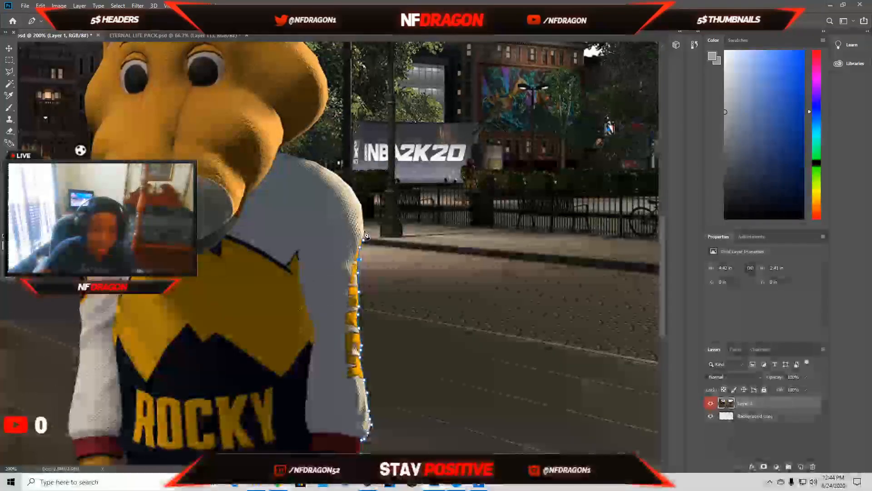
# Step: Trace the path around the curve of the mascot's shoulder toward the neck
pyautogui.scroll(3, 363, 255)
pyautogui.click(362, 255)
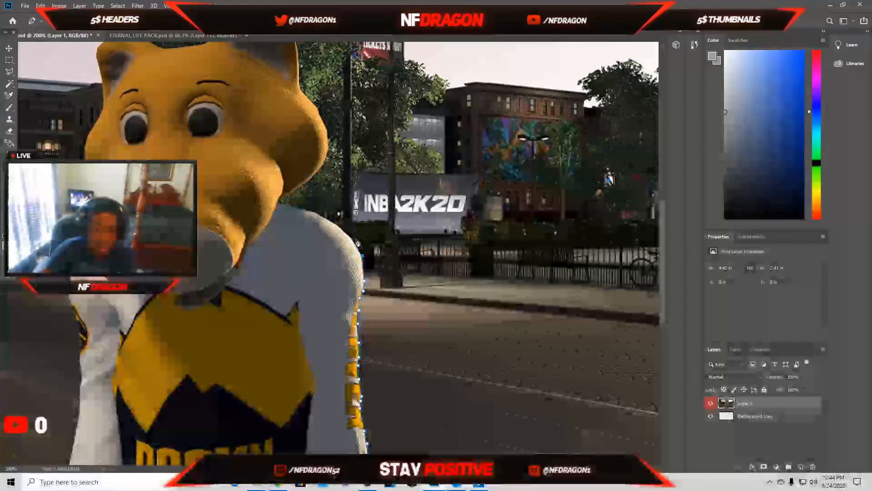
pyautogui.click(351, 238)
pyautogui.click(338, 226)
pyautogui.click(316, 212)
pyautogui.click(303, 209)
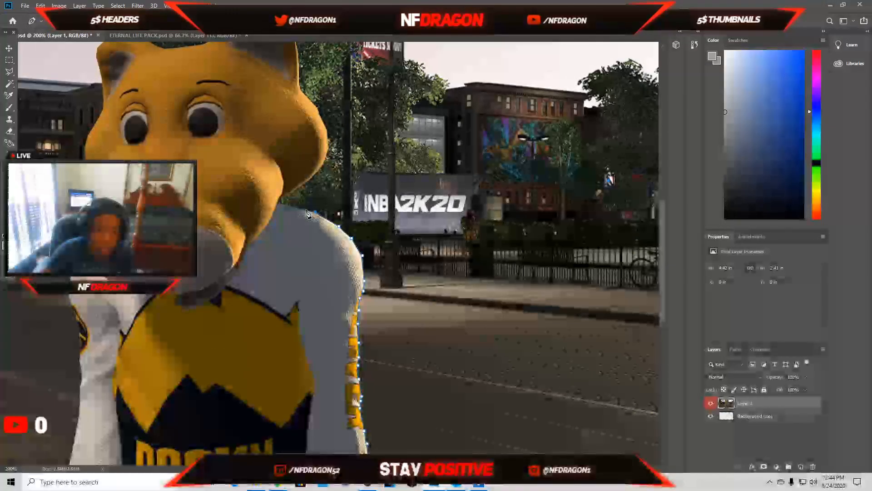
# Step: Continue the path from the shoulder across the neck, under the jaw and up the outer edge of the mascot's cheek
pyautogui.click(281, 201)
pyautogui.click(293, 192)
pyautogui.click(300, 186)
pyautogui.click(315, 173)
pyautogui.scroll(2, 322, 187)
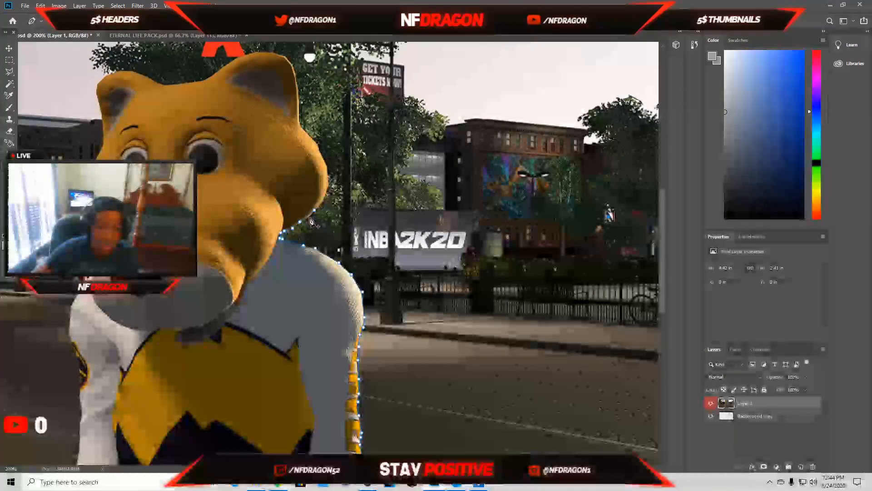
pyautogui.click(317, 210)
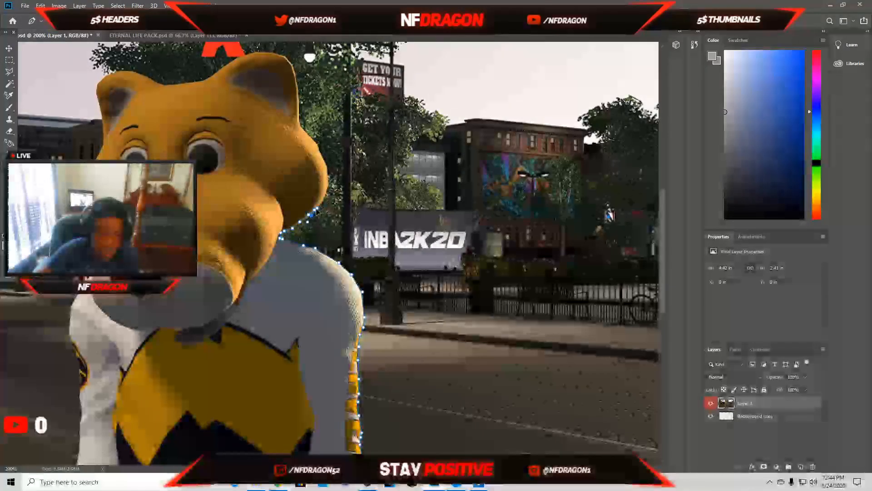
pyautogui.click(321, 202)
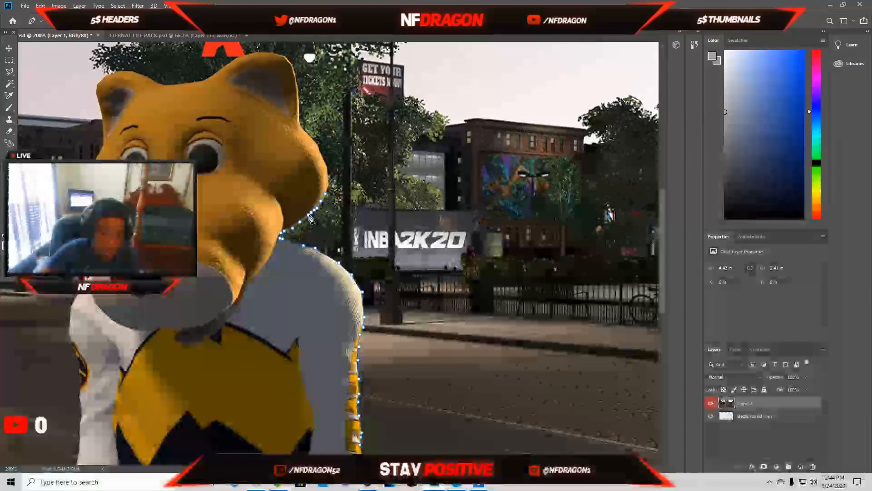
pyautogui.click(329, 181)
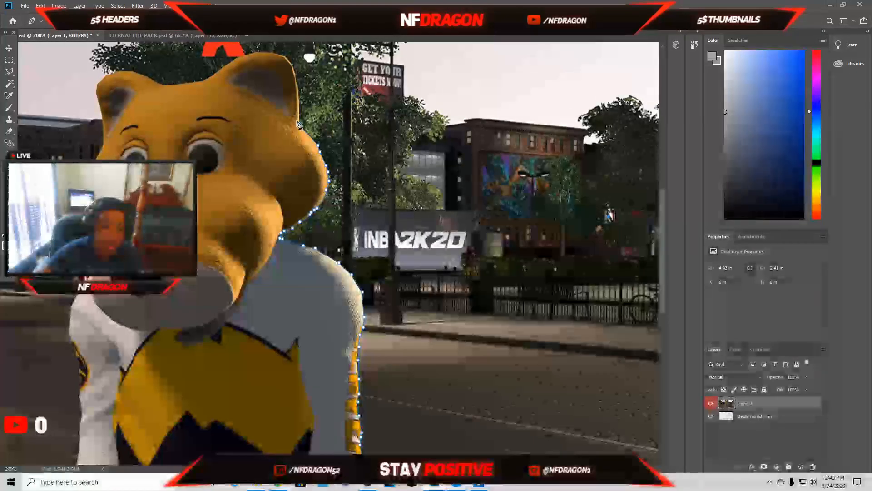
# Step: Trace the path around the mascot's ear nearest the NBA 2K20 sign and down its inner side onto the top of the head
pyautogui.scroll(3, 293, 193)
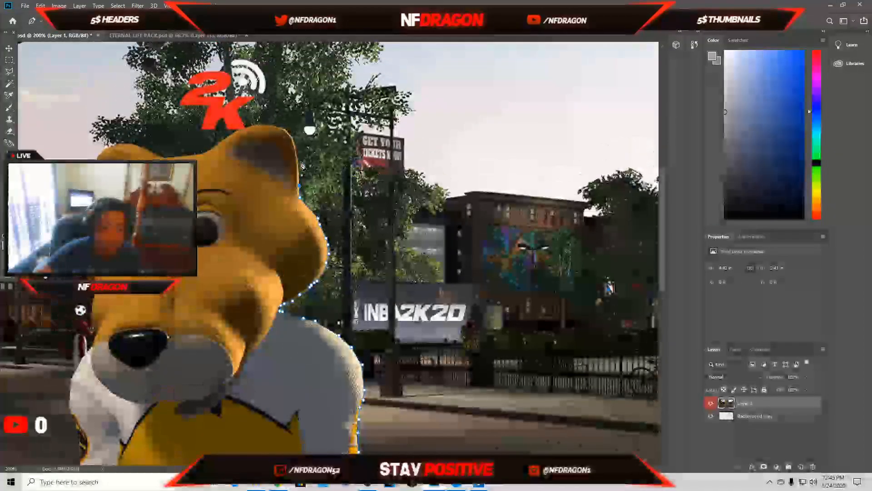
pyautogui.click(258, 160)
pyautogui.click(245, 164)
pyautogui.click(238, 166)
pyautogui.click(229, 172)
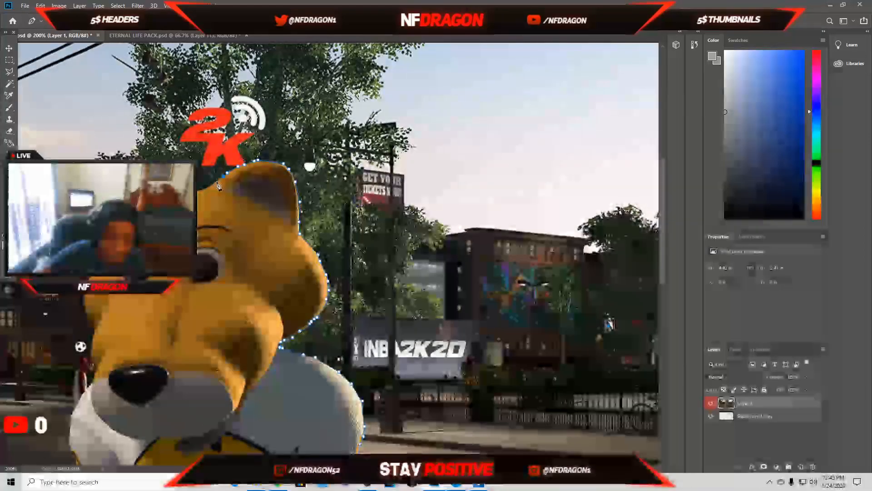
pyautogui.click(200, 191)
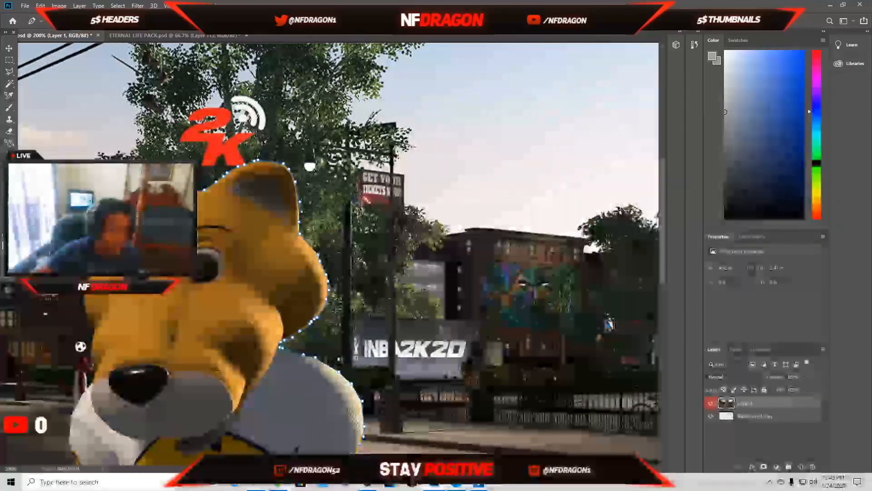
# Step: Continue the path around the other ear and down the far side of the face and sleeve to the hand
pyautogui.scroll(-2, 339, 237)
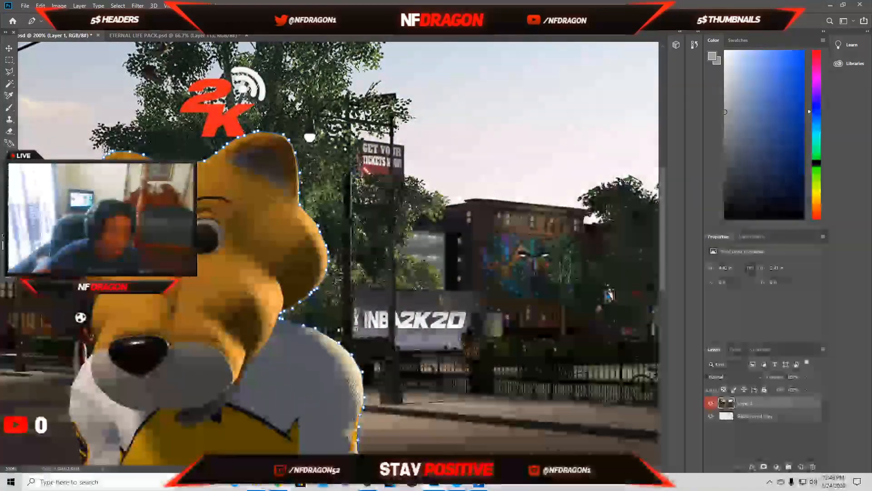
pyautogui.scroll(-3, 339, 237)
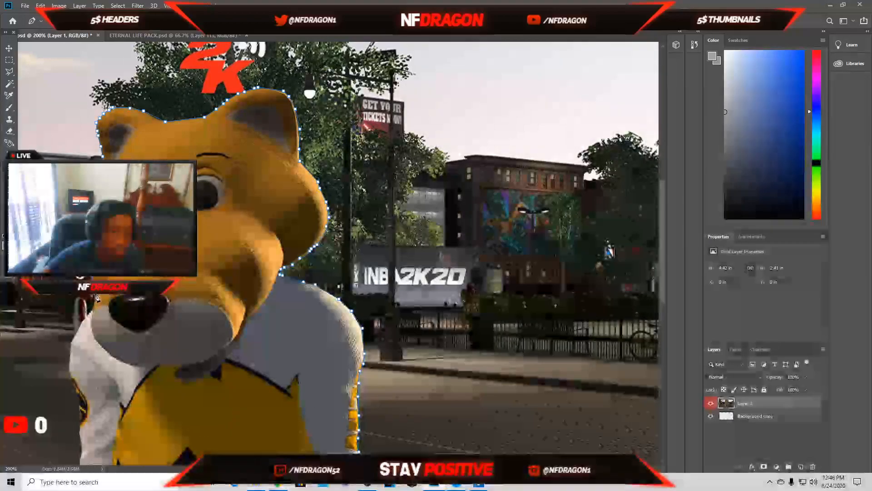
pyautogui.moveTo(94, 314)
pyautogui.mouseDown()
pyautogui.moveTo(342, 162)
pyautogui.moveTo(326, 198)
pyautogui.moveTo(338, 287)
pyautogui.moveTo(330, 354)
pyautogui.moveTo(339, 327)
pyautogui.moveTo(321, 374)
pyautogui.moveTo(330, 367)
pyautogui.moveTo(337, 438)
pyautogui.mouseUp()
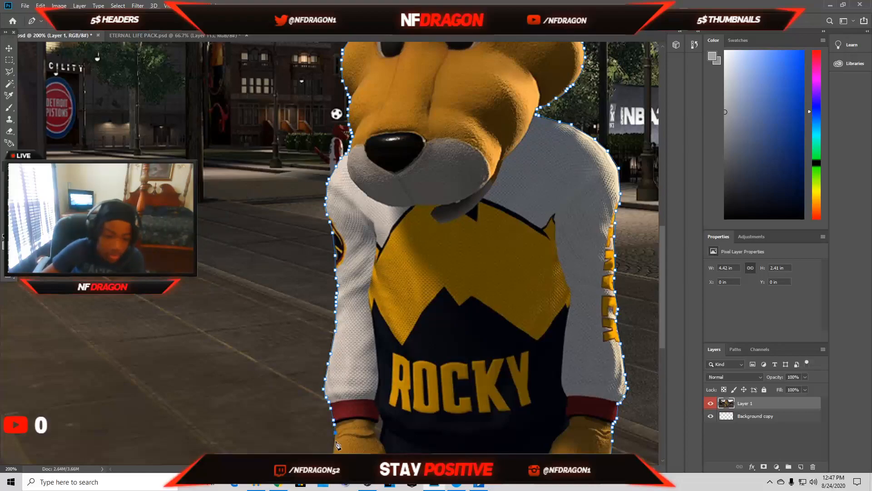
# Step: Extend the path down to the image's lower edge and close it across to the starting hand
pyautogui.scroll(-1, 336, 441)
pyautogui.click(334, 422)
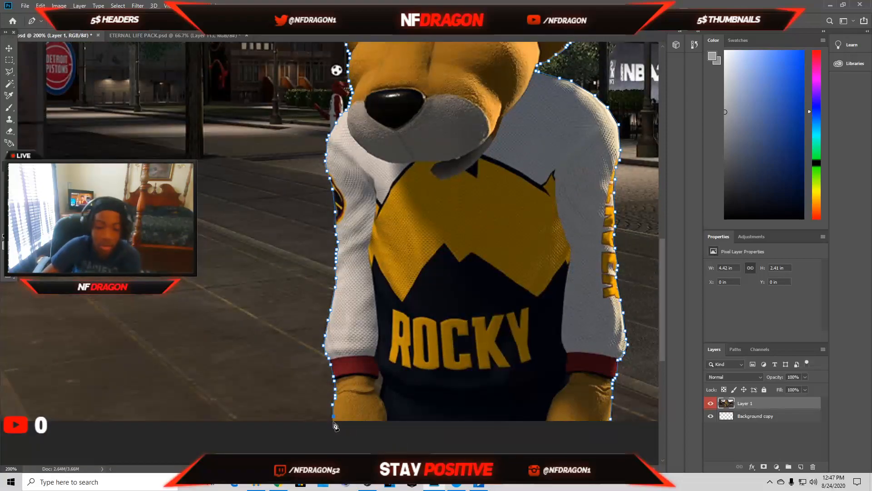
pyautogui.click(611, 419)
pyautogui.rightClick(497, 370)
# Step: Create a new 1280 x 720 px document at 300 ppi from the recent custom preset
pyautogui.click(12, 7)
pyautogui.click(25, 6)
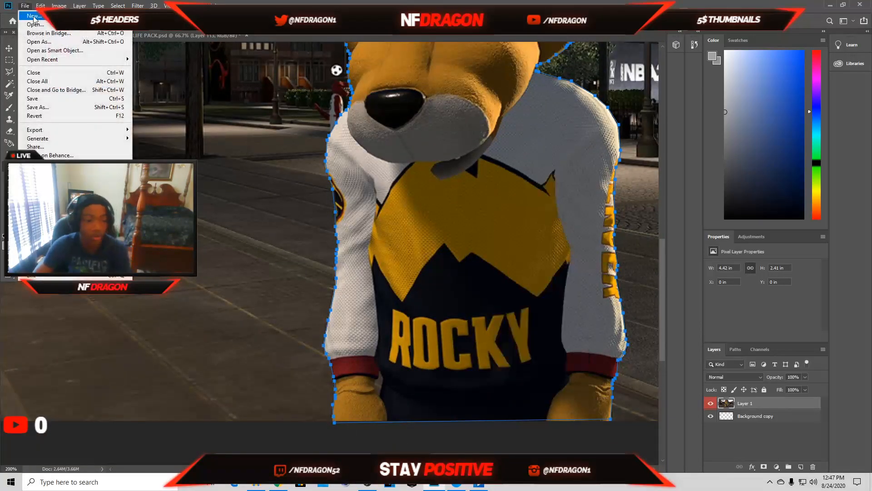
pyautogui.moveTo(40, 9)
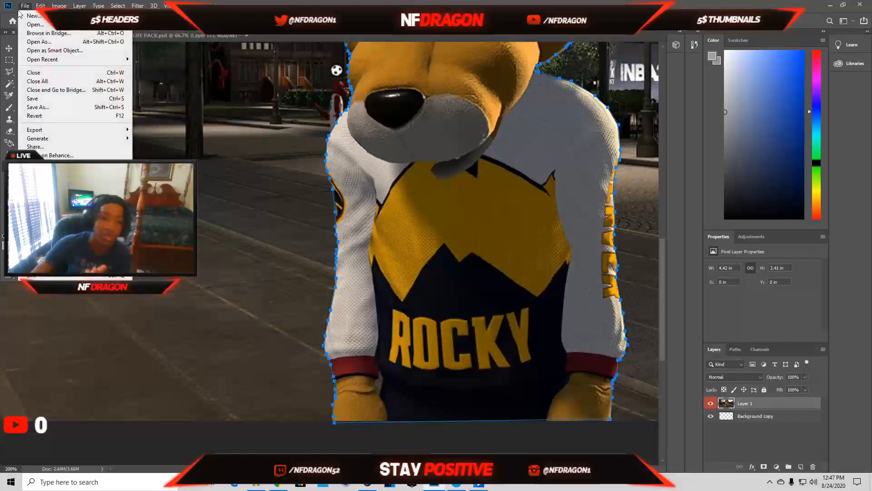
pyautogui.click(37, 15)
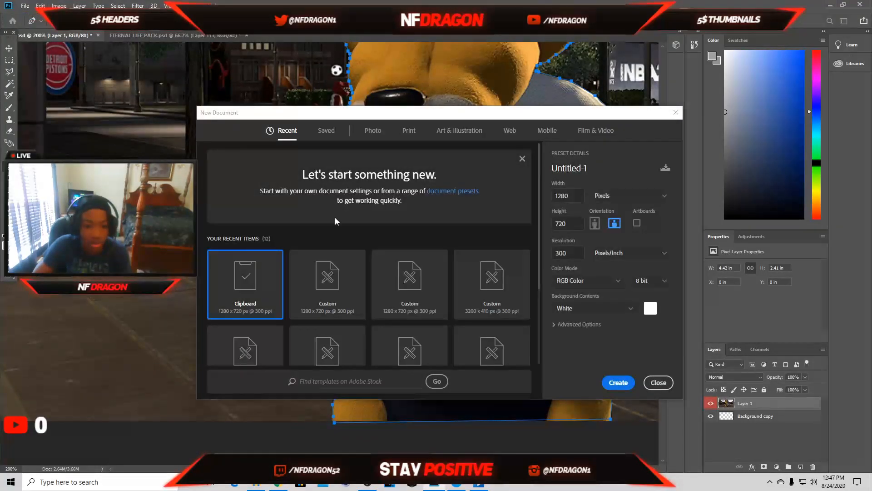
pyautogui.click(318, 276)
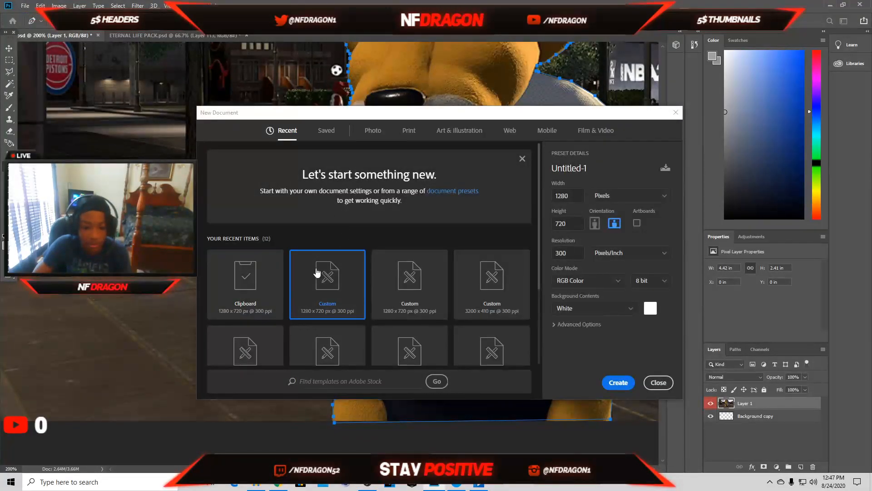
pyautogui.click(614, 376)
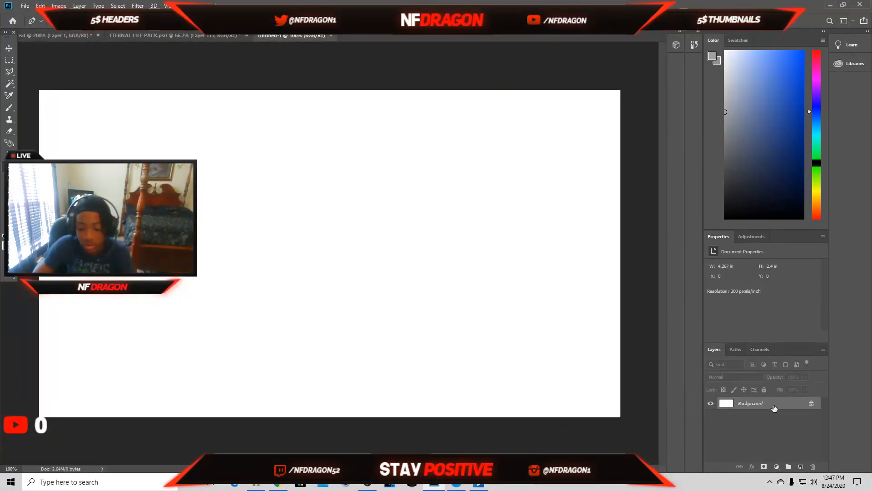
# Step: Unlock the new document's background layer and delete its white fill with the Magic Wand to leave it transparent
pyautogui.rightClick(774, 408)
pyautogui.click(796, 417)
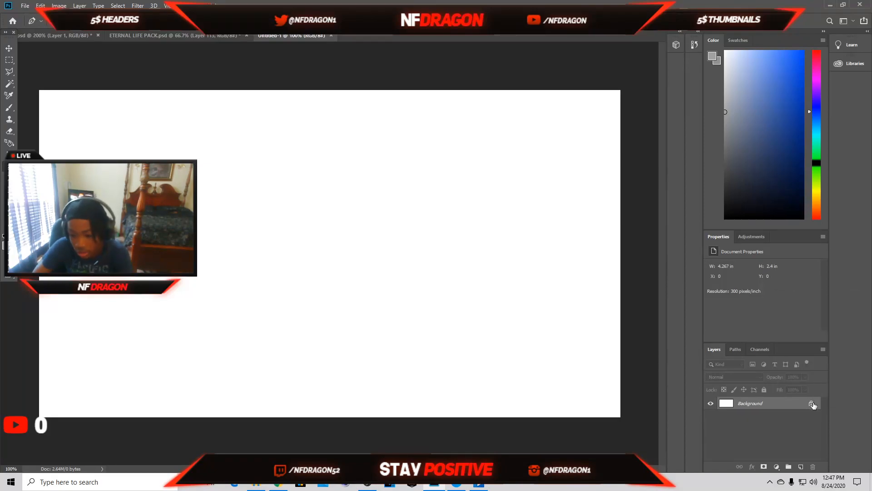
pyautogui.click(811, 404)
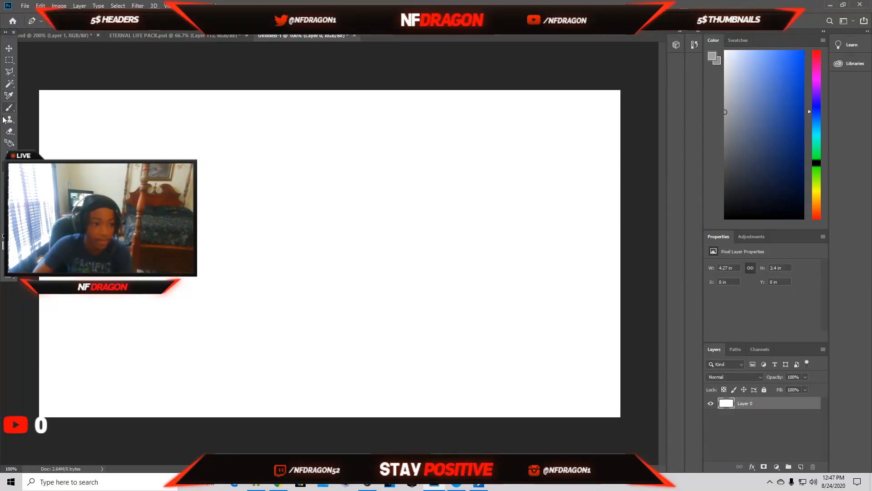
pyautogui.click(9, 83)
pyautogui.click(356, 203)
pyautogui.press('Delete')
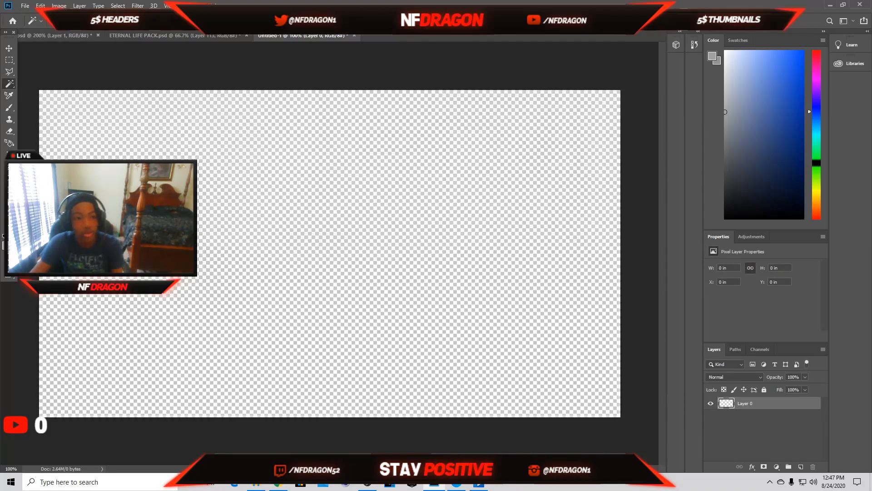
# Step: Switch back to the mascot screenshot document containing the closed path
pyautogui.click(57, 35)
pyautogui.click(9, 47)
pyautogui.moveTo(264, 175)
pyautogui.mouseDown()
pyautogui.moveTo(254, 167)
pyautogui.moveTo(263, 171)
pyautogui.mouseUp()
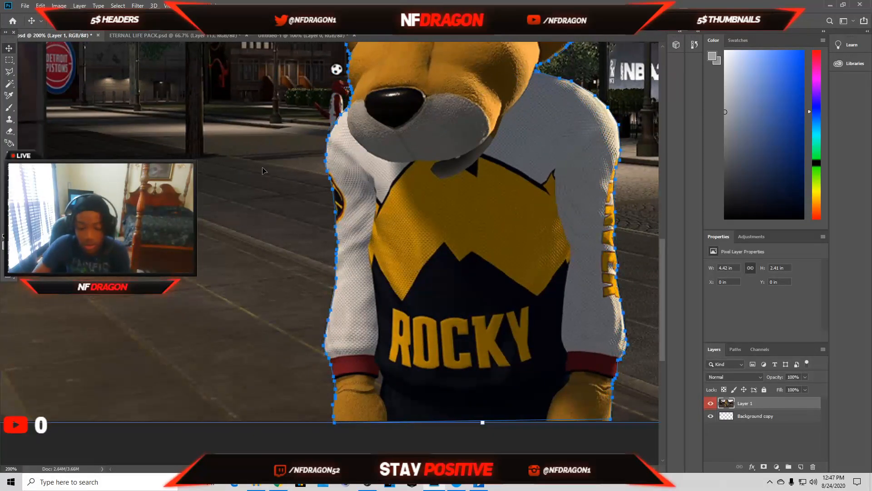
pyautogui.hotkey('ctrl', '-')
pyautogui.hotkey('ctrl', '-')
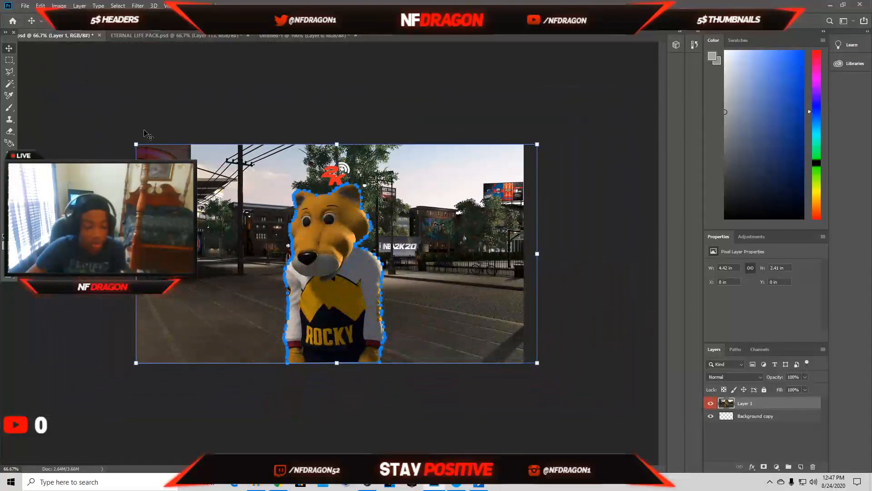
# Step: Try to make a new selection from the mascot path with a 1-pixel feather and move the selected mascot
pyautogui.click(8, 96)
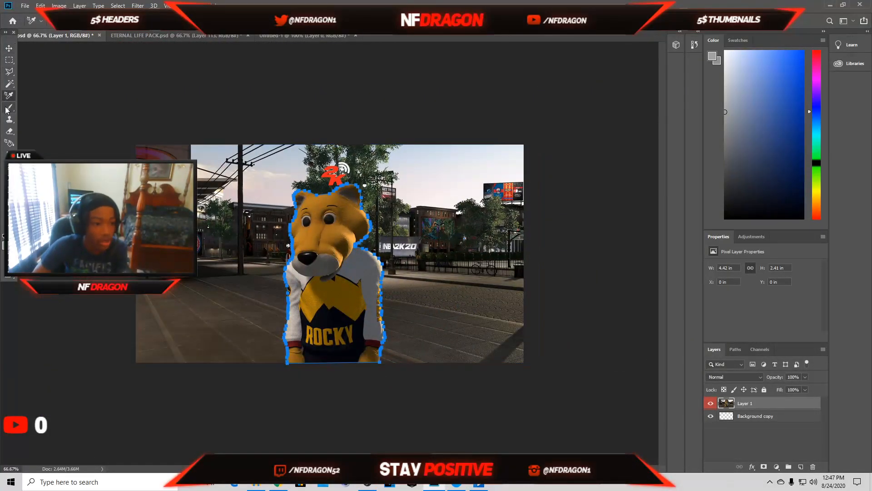
pyautogui.rightClick(337, 284)
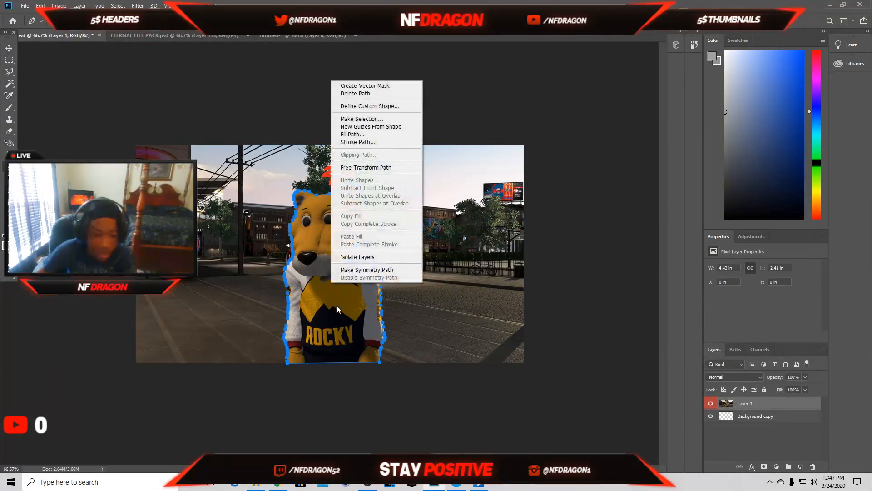
pyautogui.click(369, 119)
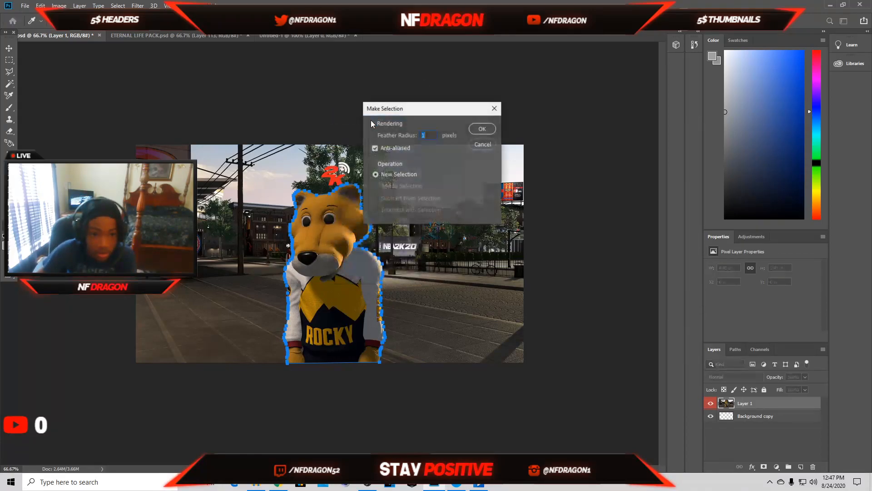
pyautogui.click(476, 129)
pyautogui.press('v')
pyautogui.moveTo(337, 288)
pyautogui.mouseDown()
pyautogui.moveTo(337, 278)
pyautogui.moveTo(348, 283)
pyautogui.moveTo(332, 293)
pyautogui.moveTo(338, 291)
pyautogui.mouseUp()
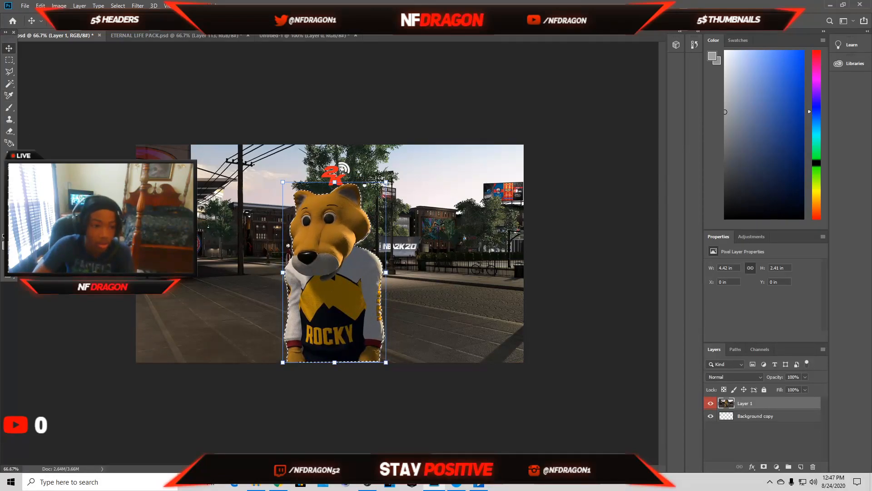
pyautogui.click(3, 168)
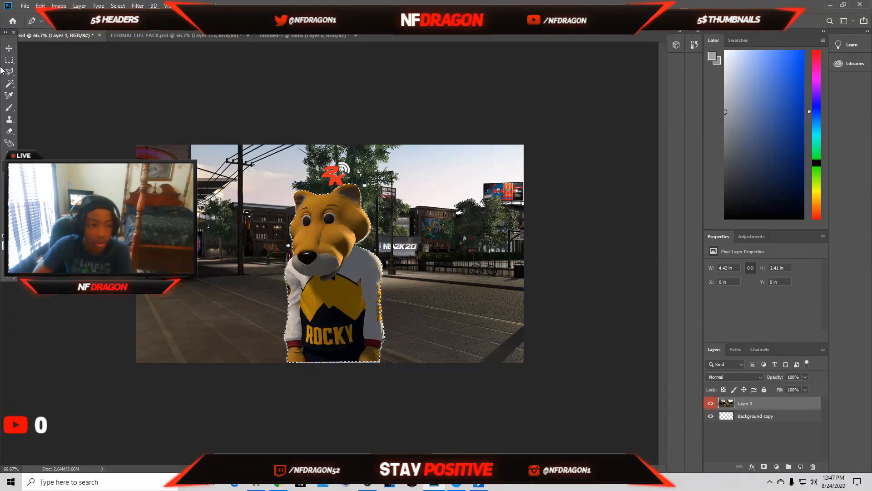
pyautogui.click(8, 51)
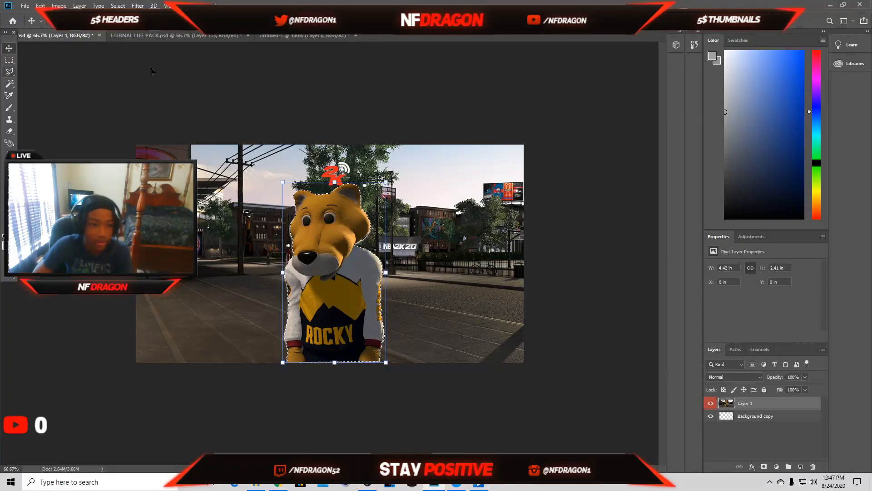
# Step: Revert the document history to the Move state that precedes the selection change
pyautogui.click(692, 45)
pyautogui.click(620, 249)
pyautogui.click(621, 240)
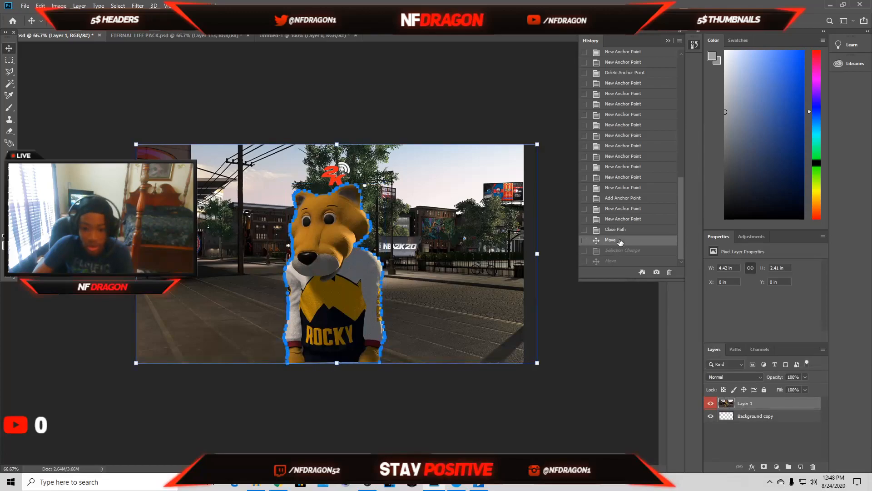
# Step: Make a new anti-aliased selection from the mascot path with a 1-pixel feather radius
pyautogui.press('p')
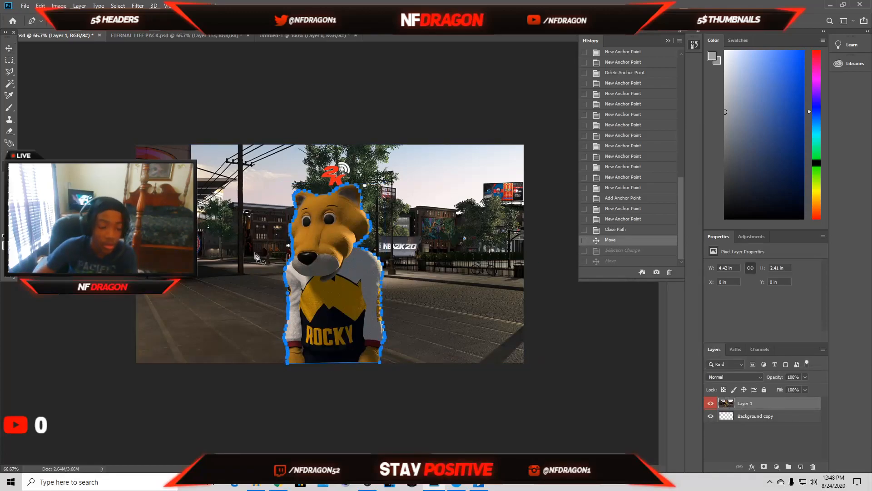
pyautogui.rightClick(296, 295)
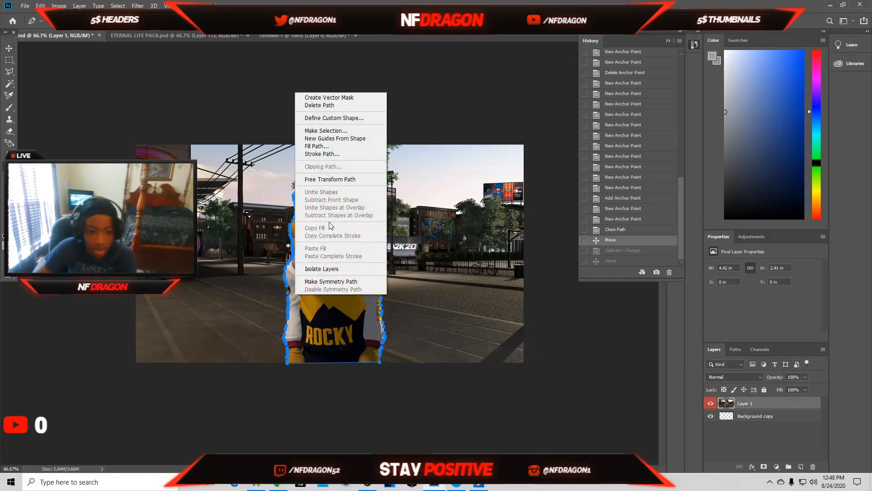
pyautogui.click(331, 130)
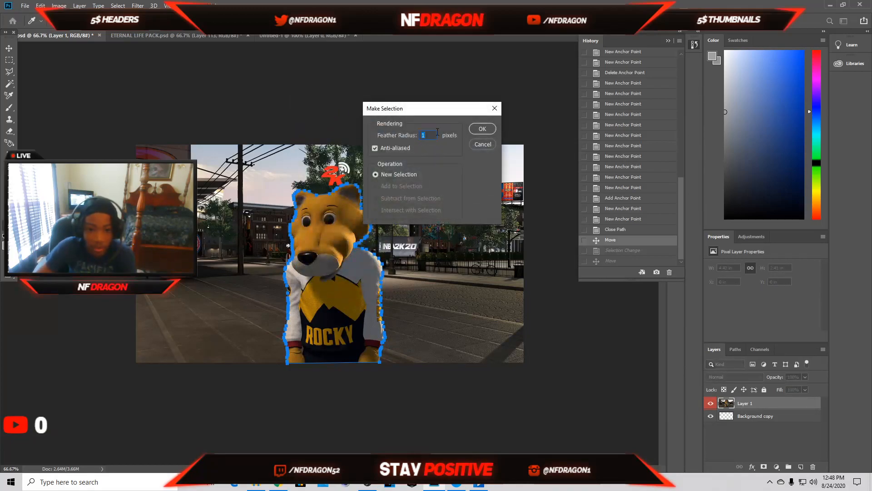
pyautogui.click(476, 129)
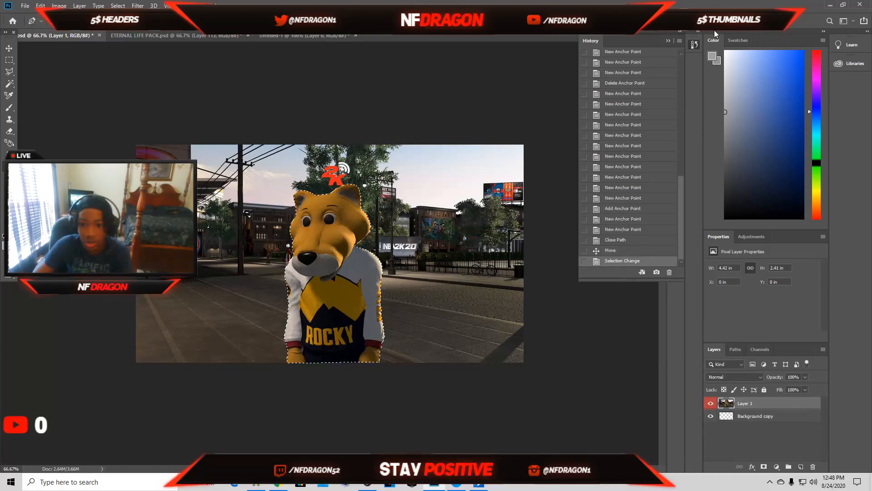
# Step: Move the selected mascot cutout into the transparent Untitled-1 document
pyautogui.click(694, 44)
pyautogui.click(8, 47)
pyautogui.moveTo(248, 185); pyautogui.dragTo(377, 221)
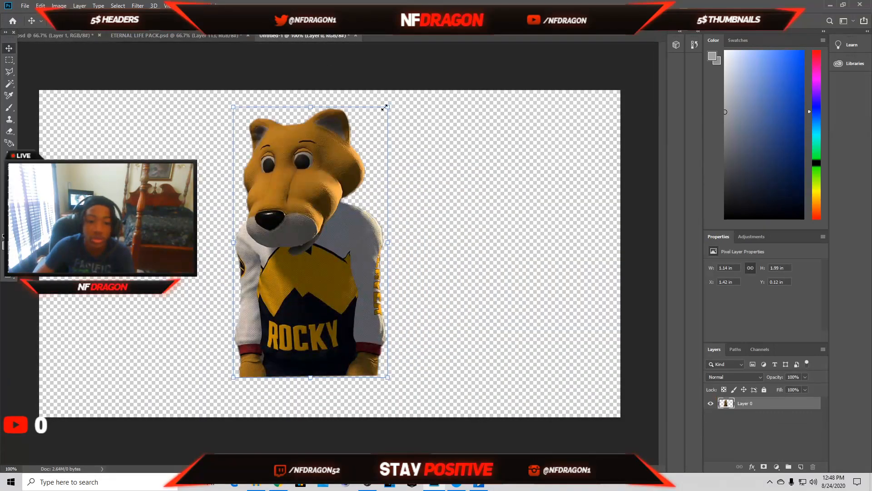
# Step: Enlarge the mascot to about 1.36 x 2.38 in and place it on the canvas's left side, its hands at the lower edge
pyautogui.moveTo(386, 107); pyautogui.dragTo(409, 52)
pyautogui.moveTo(293, 167); pyautogui.dragTo(191, 209)
pyautogui.press('Down')
pyautogui.press('Down')
pyautogui.press('Down')
pyautogui.press('Down')
pyautogui.press('Down')
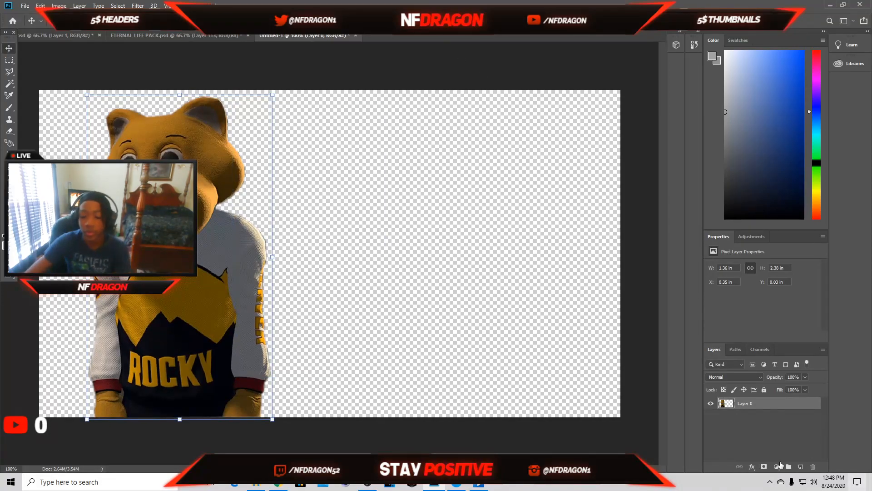
pyautogui.rightClick(758, 406)
pyautogui.click(810, 33)
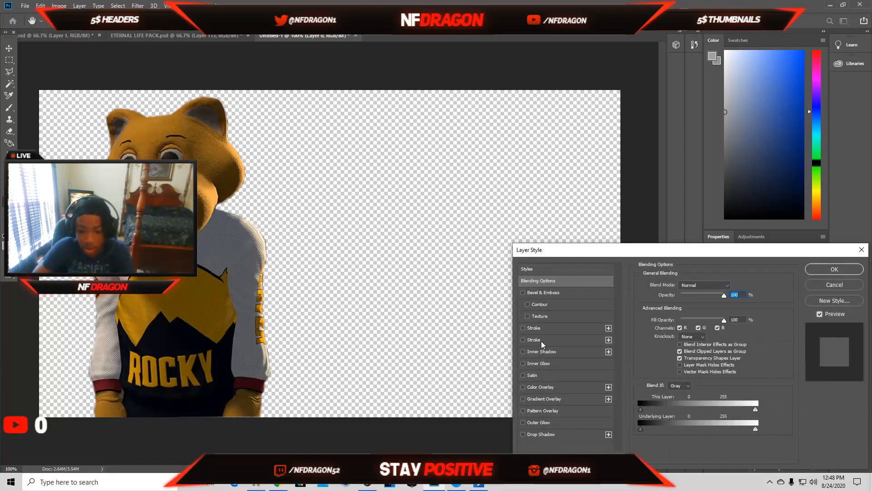
pyautogui.click(836, 285)
# Step: Give the mascot layer an Overlay inner shadow sized 59 px and a white Overlay inner glow sized 65 px
pyautogui.rightClick(762, 407)
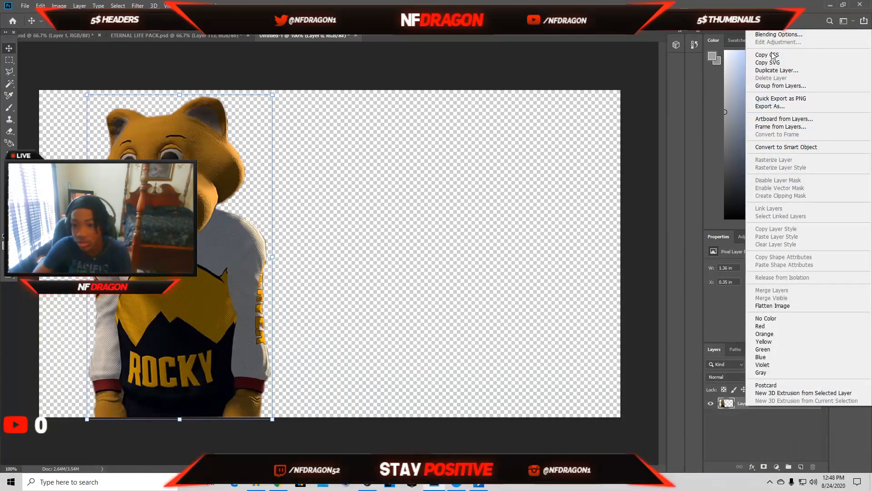
pyautogui.click(780, 35)
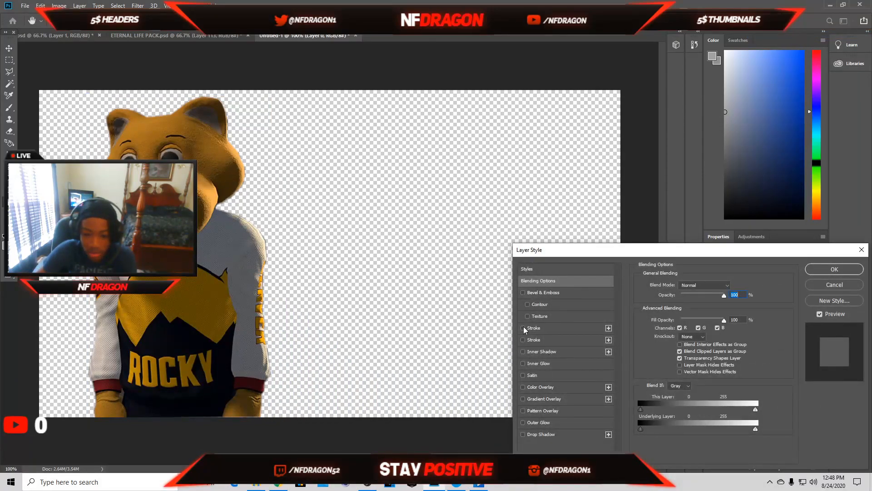
pyautogui.click(557, 353)
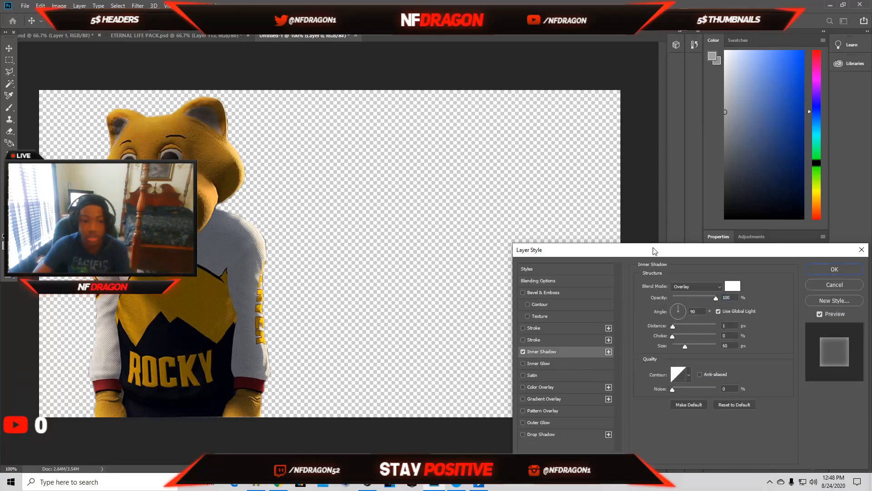
pyautogui.click(522, 352)
pyautogui.click(522, 352)
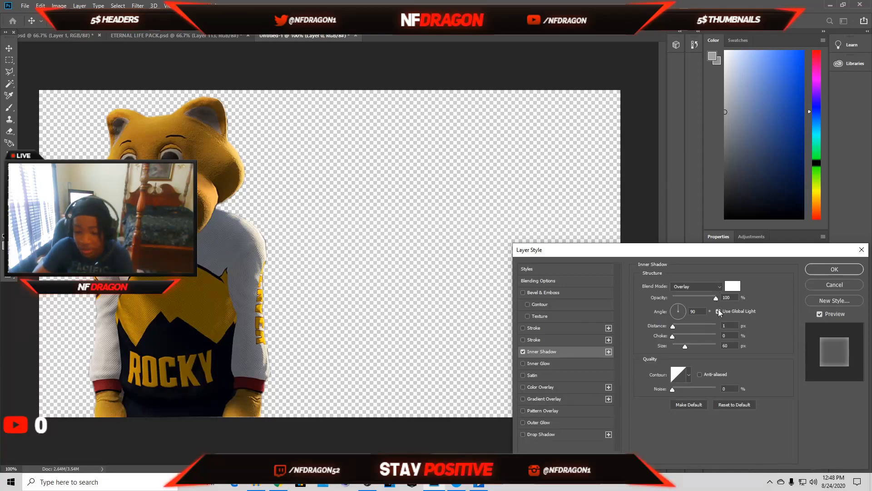
pyautogui.moveTo(685, 348); pyautogui.dragTo(686, 348)
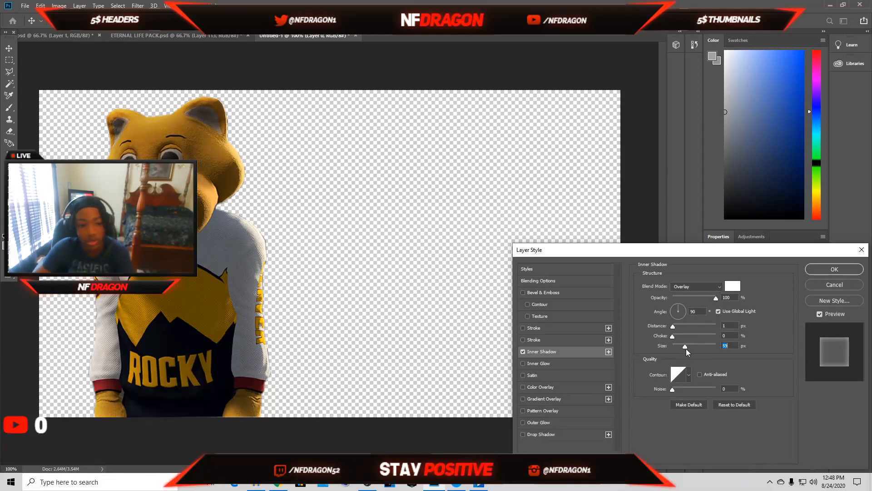
pyautogui.click(529, 364)
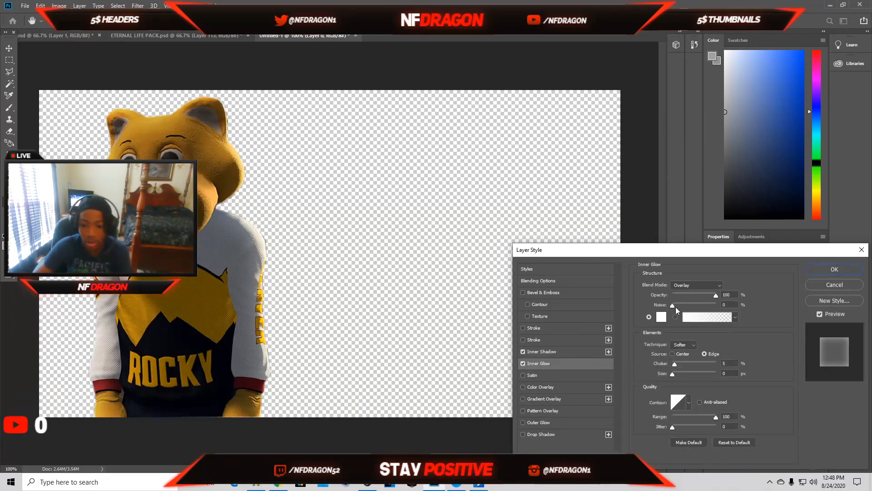
pyautogui.moveTo(672, 374)
pyautogui.mouseDown()
pyautogui.moveTo(715, 369)
pyautogui.moveTo(685, 378)
pyautogui.mouseUp()
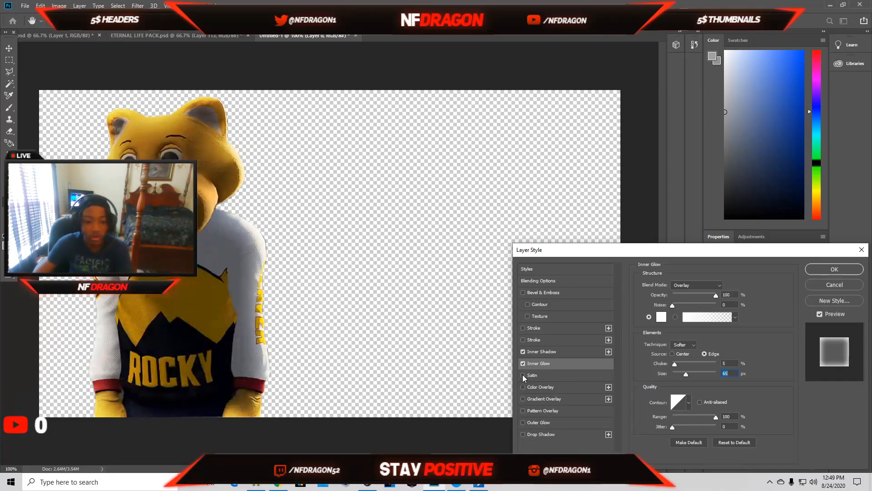
# Step: Add an outer glow to the mascot layer and set its colour to a bright golden yellow
pyautogui.click(531, 423)
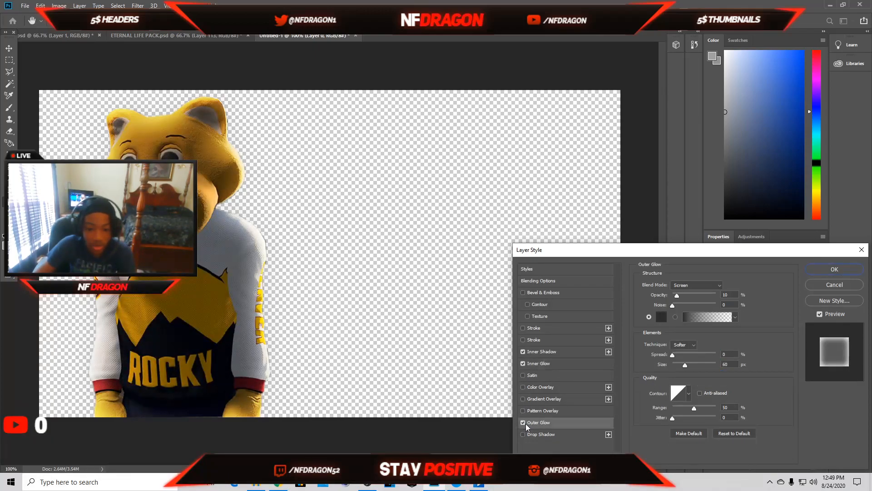
pyautogui.click(663, 316)
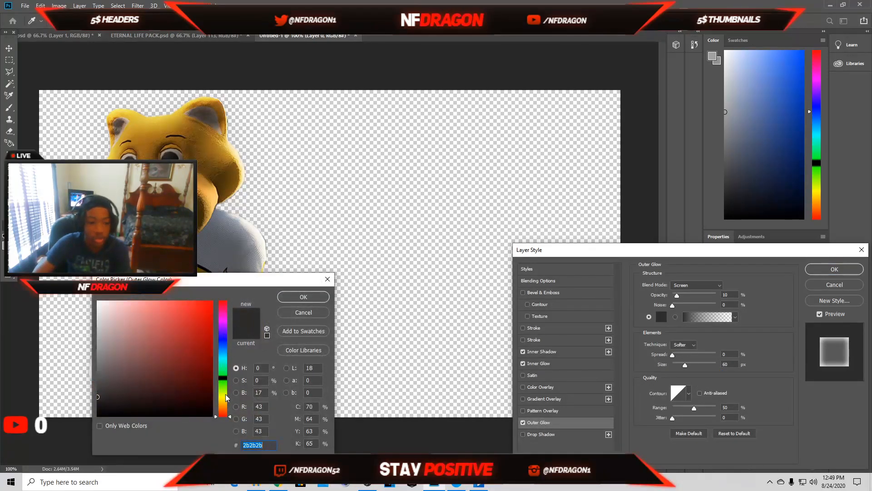
pyautogui.write('b97a1e')
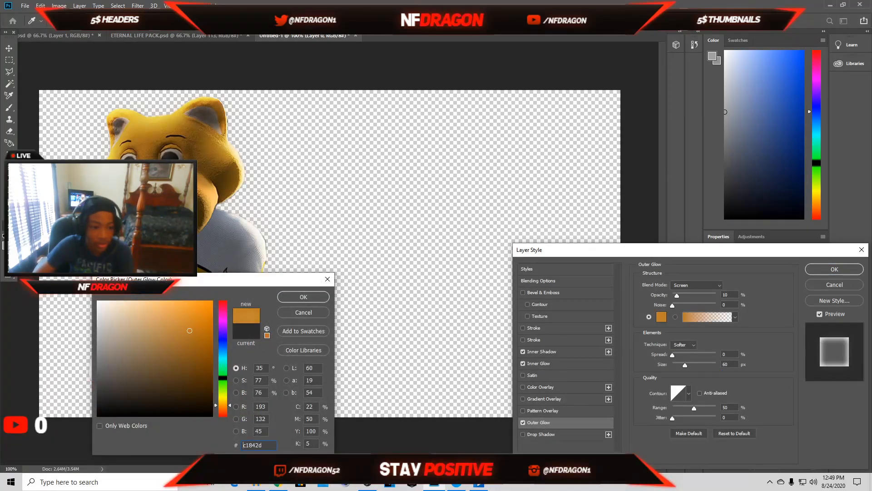
pyautogui.moveTo(132, 190); pyautogui.dragTo(321, 219)
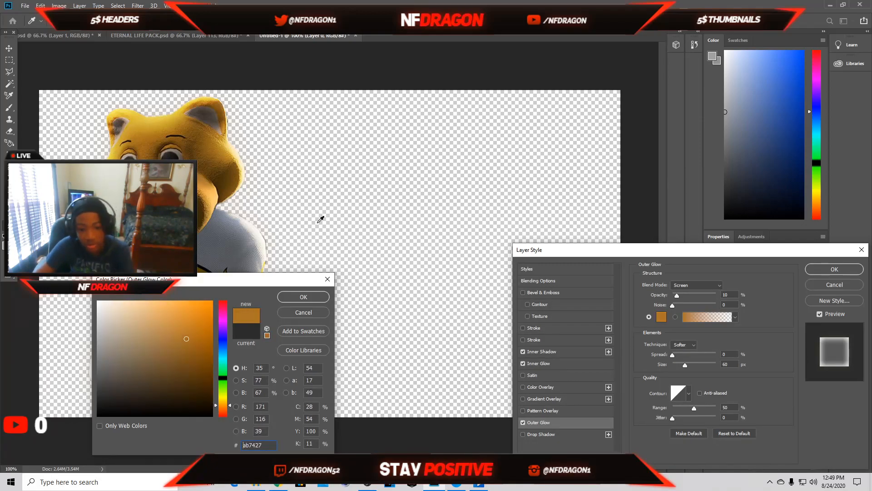
pyautogui.moveTo(223, 405); pyautogui.dragTo(222, 400)
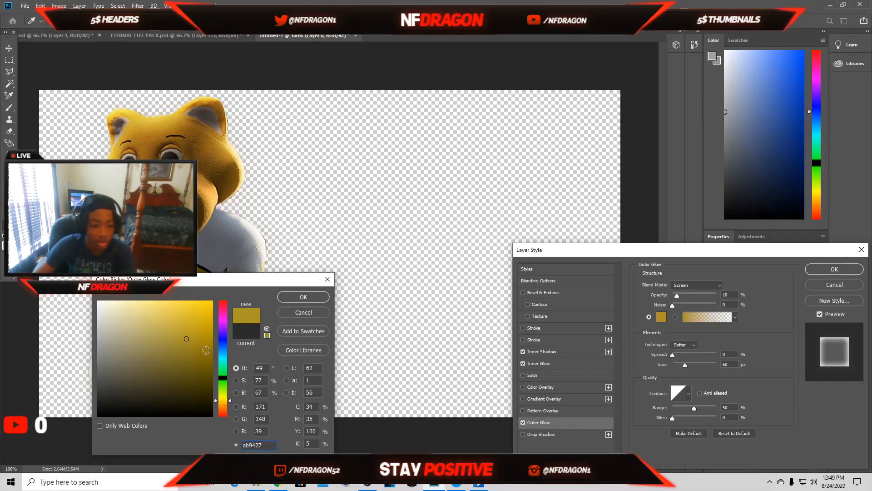
pyautogui.moveTo(205, 348); pyautogui.dragTo(242, 296)
pyautogui.click(304, 296)
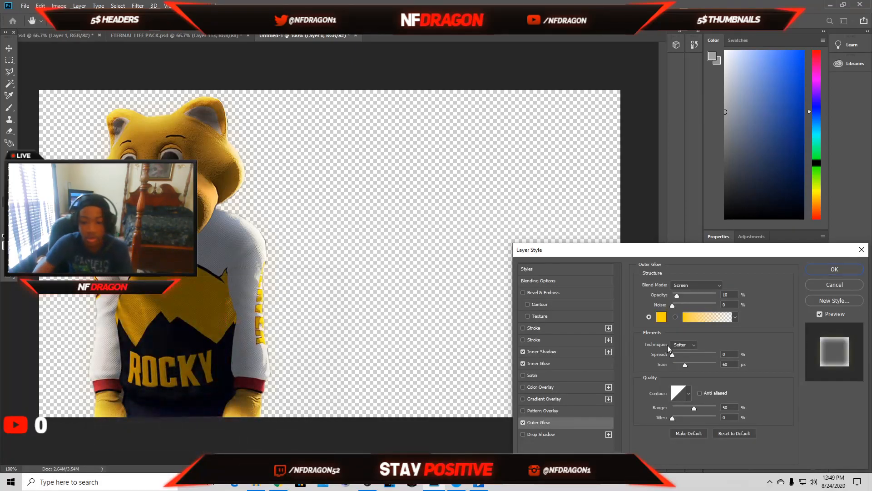
# Step: Set the outer glow to Normal blend mode, 39% opacity, 250 px size and 100% range
pyautogui.click(684, 285)
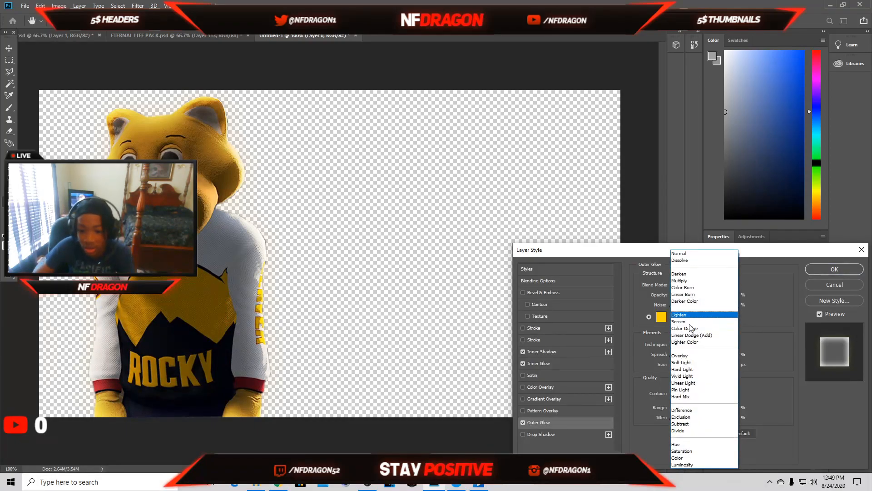
pyautogui.click(685, 254)
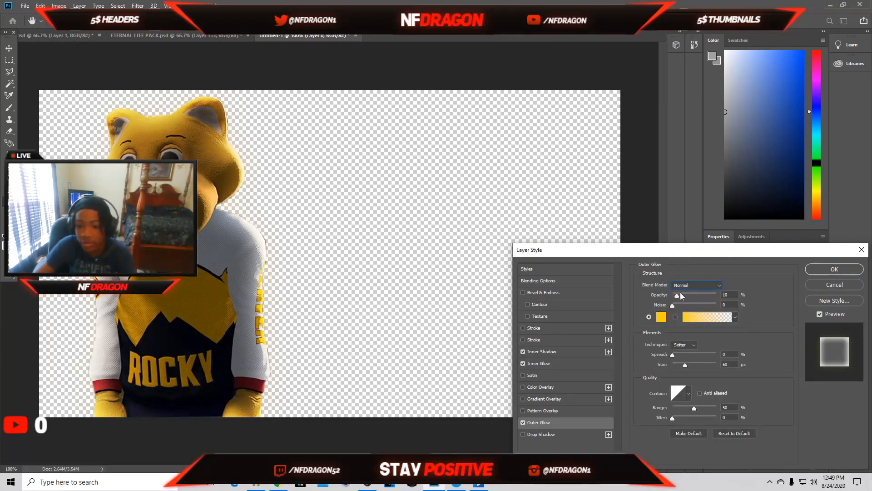
pyautogui.moveTo(677, 295); pyautogui.dragTo(681, 295)
pyautogui.moveTo(685, 364); pyautogui.dragTo(767, 363)
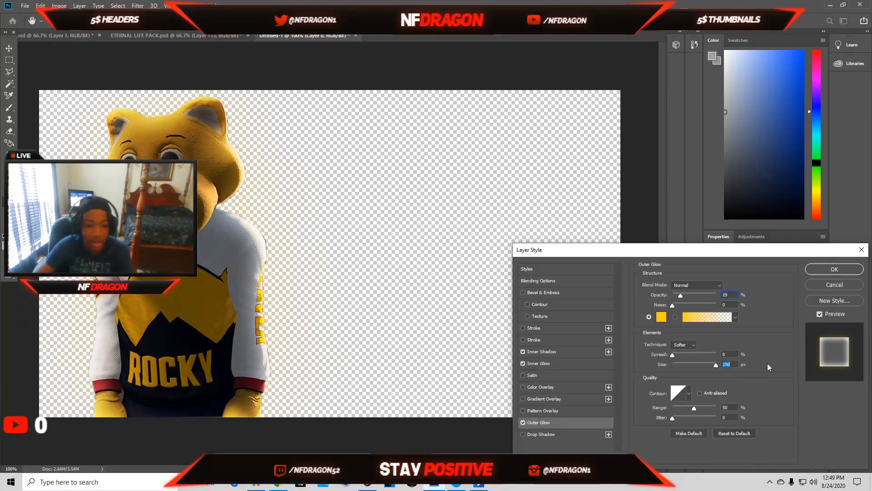
pyautogui.moveTo(695, 408); pyautogui.dragTo(711, 397)
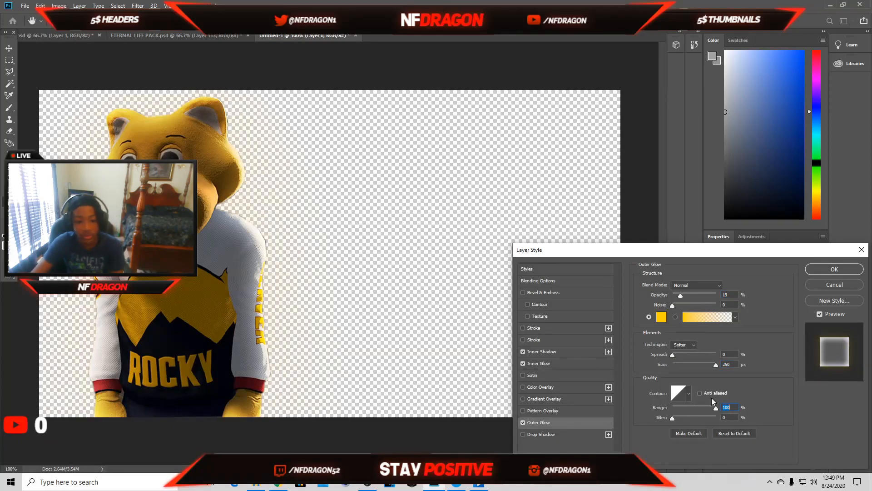
pyautogui.moveTo(688, 364); pyautogui.dragTo(696, 367)
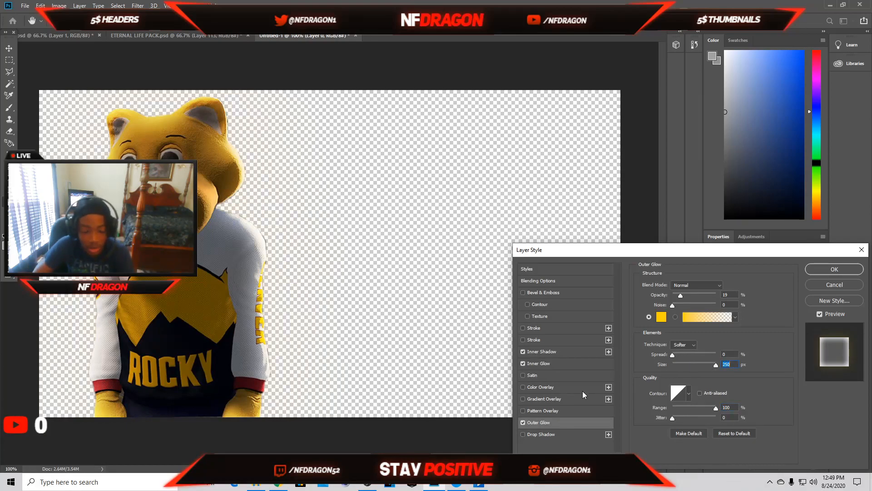
pyautogui.moveTo(680, 292); pyautogui.dragTo(686, 296)
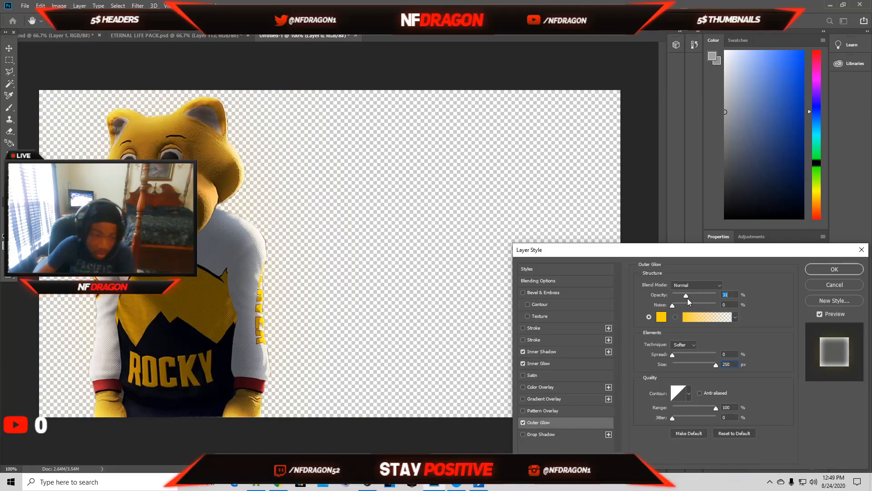
pyautogui.moveTo(692, 300); pyautogui.dragTo(688, 302)
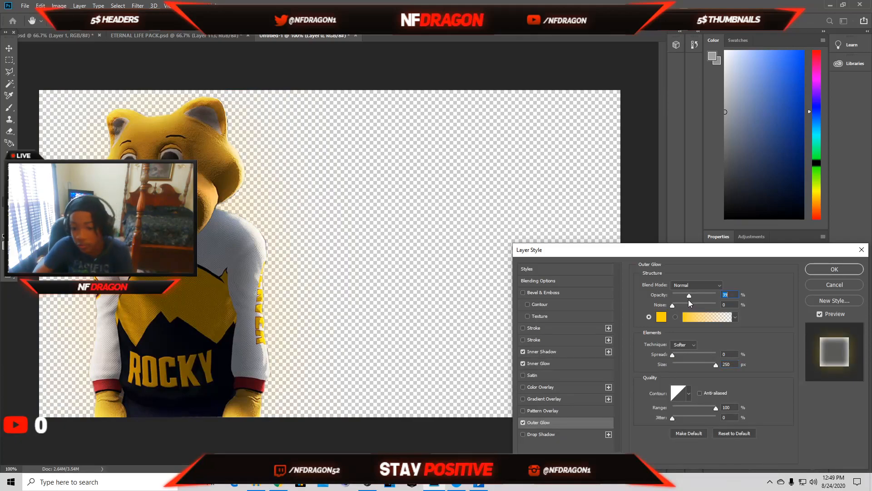
# Step: Add a black drop shadow at 25% opacity and 103 px size, and apply the mascot's layer style
pyautogui.click(530, 434)
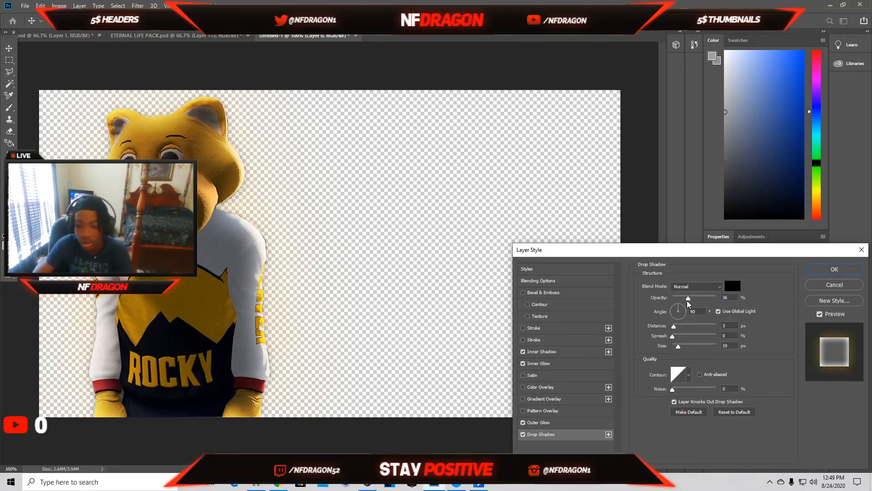
pyautogui.moveTo(685, 301); pyautogui.dragTo(684, 301)
pyautogui.moveTo(681, 348); pyautogui.dragTo(694, 350)
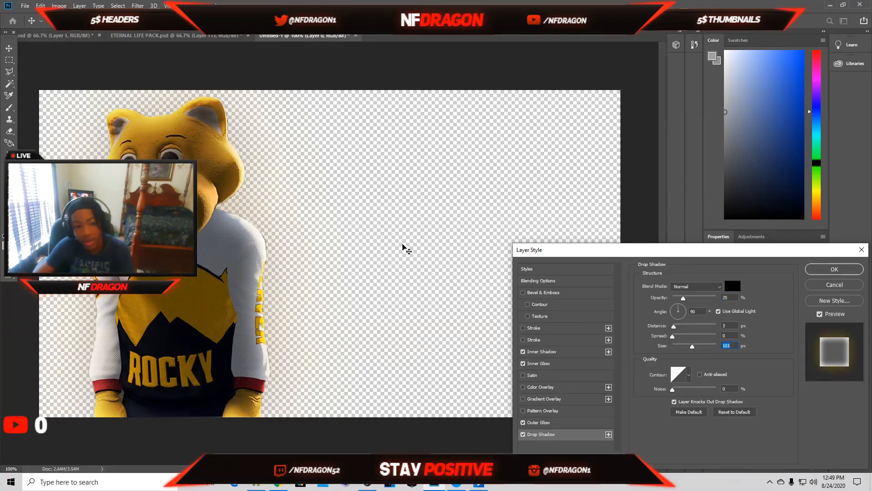
pyautogui.click(831, 271)
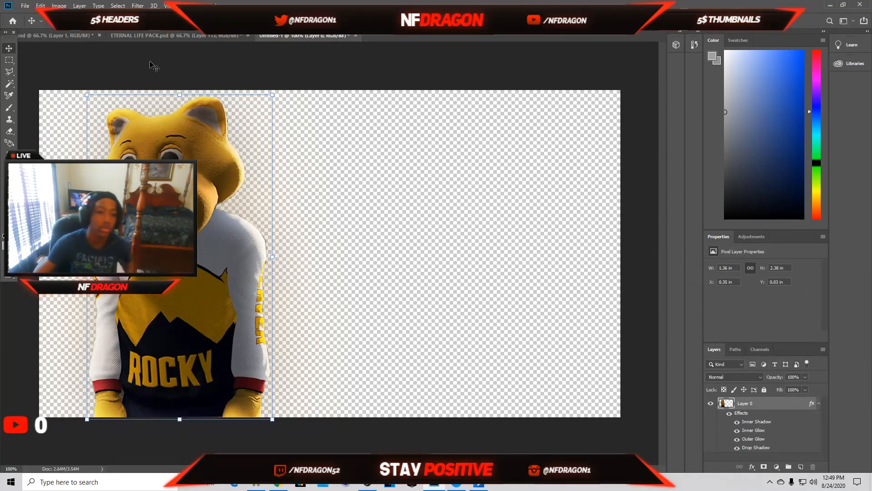
# Step: In ETERNAL LIFE PACK.psd, hide the mascot screenshot on Layer 113, then collapse and hide the SCREENSHOTS group
pyautogui.click(166, 36)
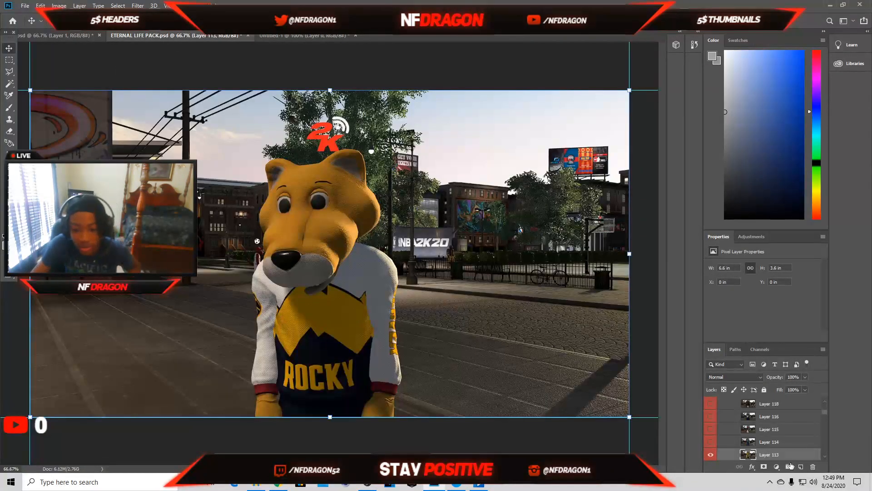
pyautogui.click(710, 453)
pyautogui.scroll(3, 734, 437)
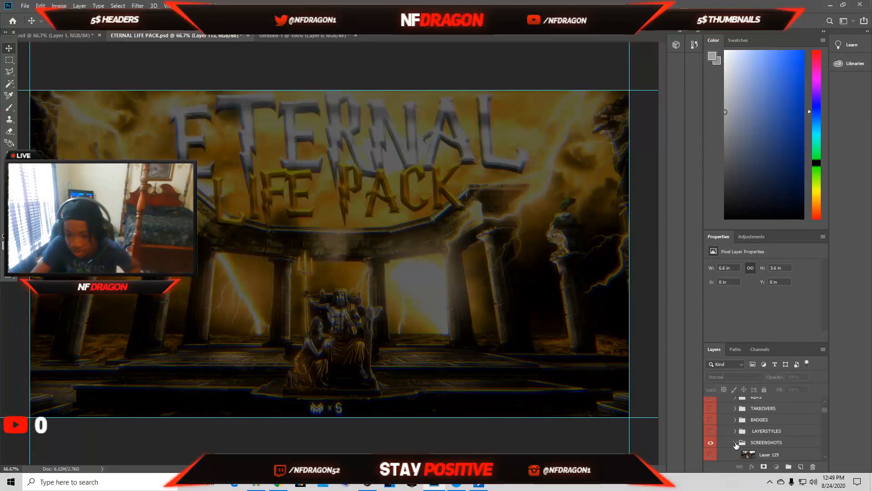
pyautogui.click(736, 443)
pyautogui.click(711, 442)
# Step: Find the IRL TEXT group inside the IRL group and make its coloured text samples visible
pyautogui.click(736, 431)
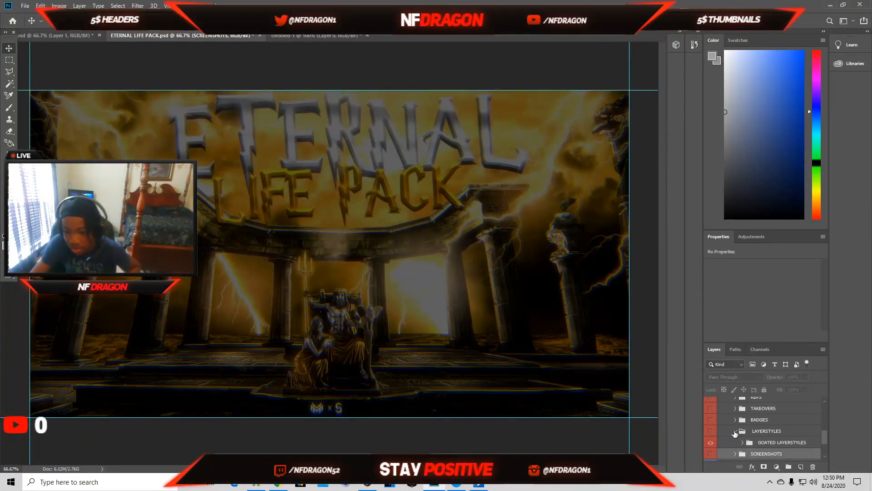
pyautogui.click(736, 432)
pyautogui.scroll(3, 736, 436)
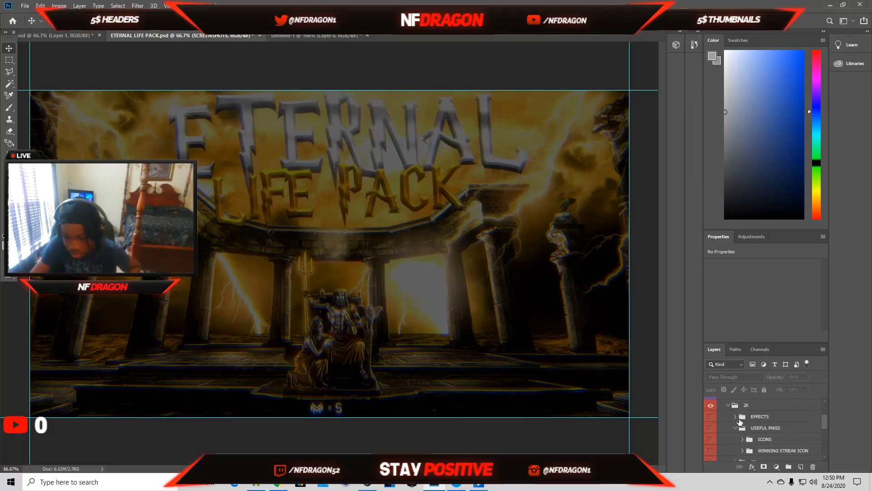
pyautogui.scroll(2, 734, 427)
pyautogui.click(730, 440)
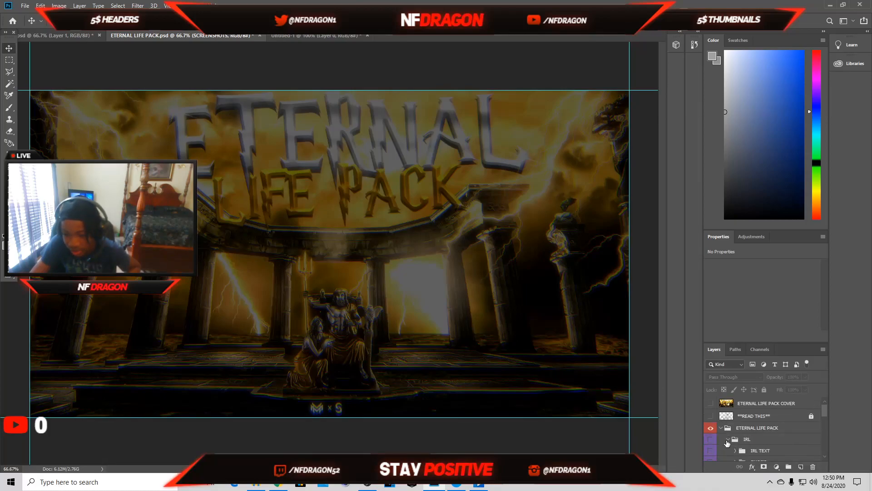
pyautogui.scroll(-2, 717, 439)
pyautogui.click(712, 413)
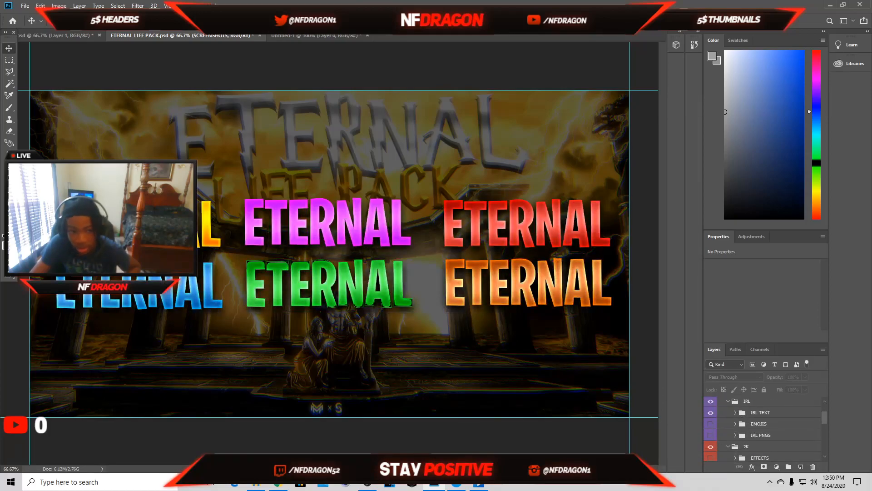
# Step: Move the gold ETERNAL text into Untitled-1, enlarge it to 67.86 pt and place it beside the mascot's head and shoulders
pyautogui.click(137, 223)
pyautogui.moveTo(138, 223); pyautogui.dragTo(393, 224)
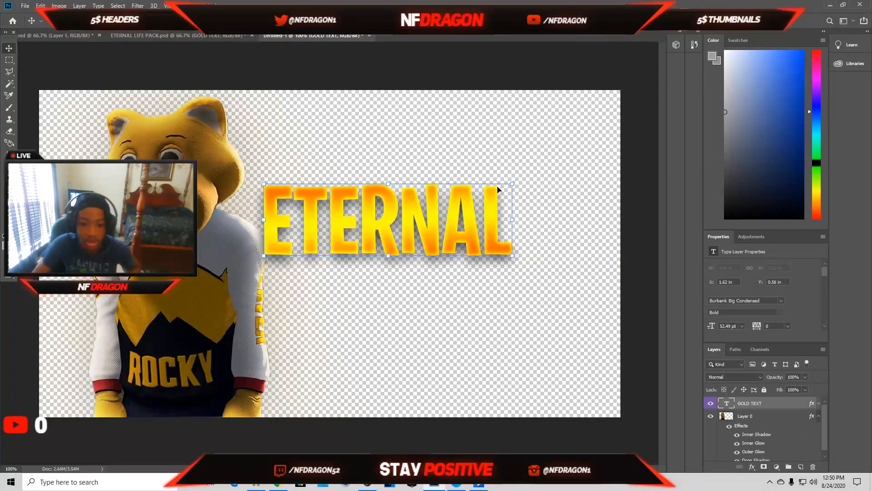
pyautogui.moveTo(512, 183); pyautogui.dragTo(599, 296)
pyautogui.moveTo(528, 246); pyautogui.dragTo(522, 238)
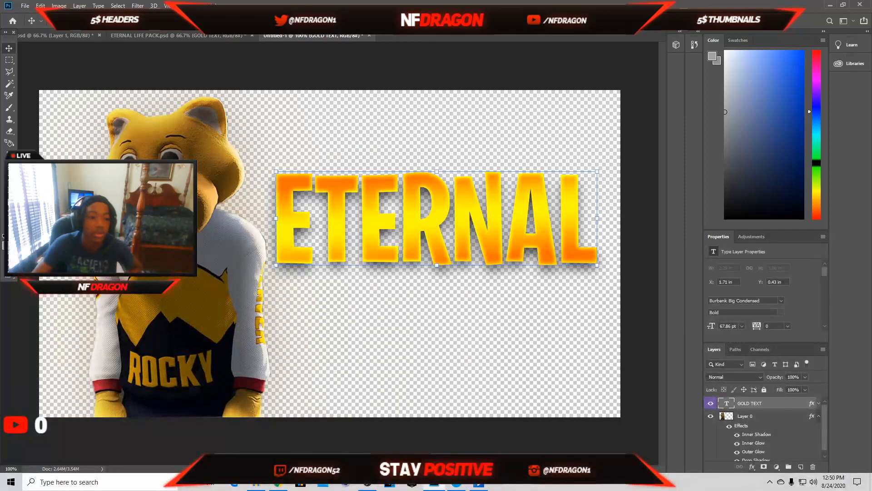
# Step: Replace the wording of the gold ETERNAL text layer with JUHRCH
pyautogui.click(9, 154)
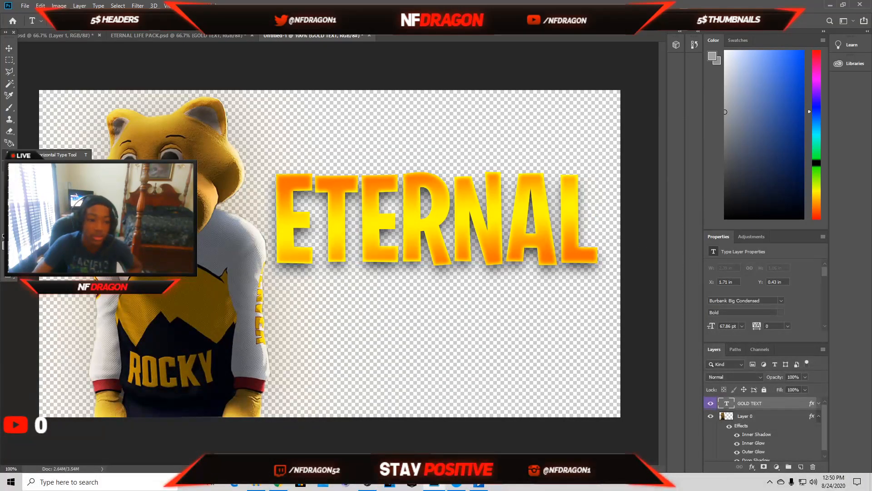
pyautogui.doubleClick(583, 259)
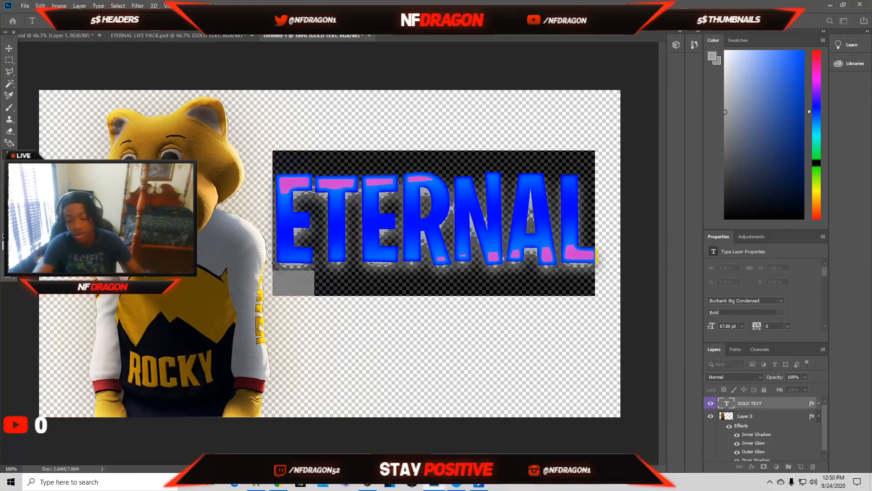
pyautogui.write('jat')
pyautogui.press('BackSpace')
pyautogui.press('BackSpace')
pyautogui.press('BackSpace')
pyautogui.write('JUHRCH')
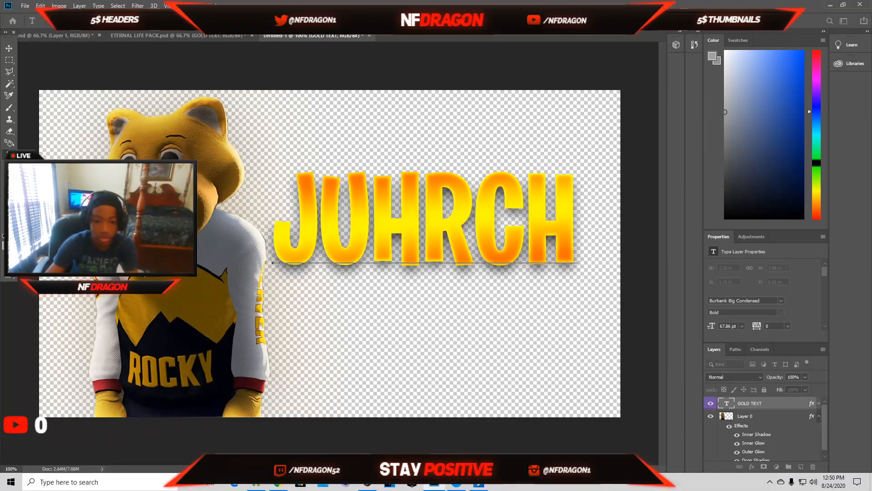
# Step: Change the gold title's wording to JUHRC IS, scale it to 66.12 pt and fit it beside the mascot
pyautogui.press('BackSpace')
pyautogui.write('IS')
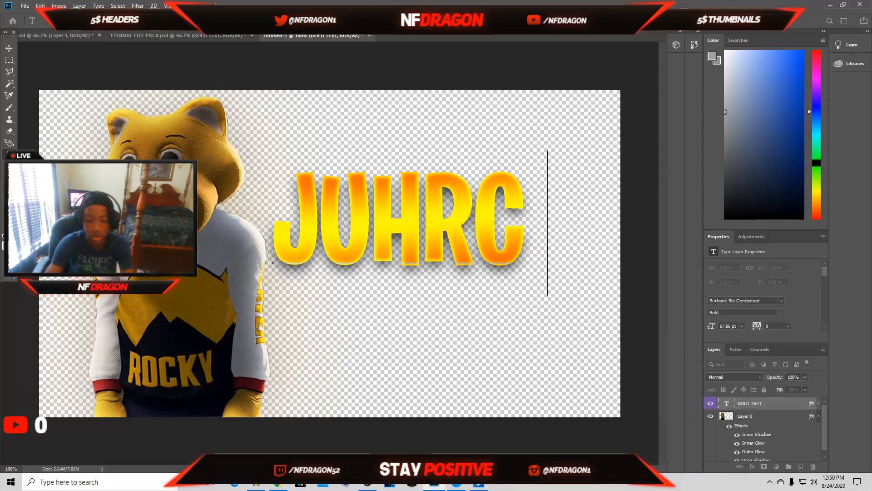
pyautogui.click(8, 48)
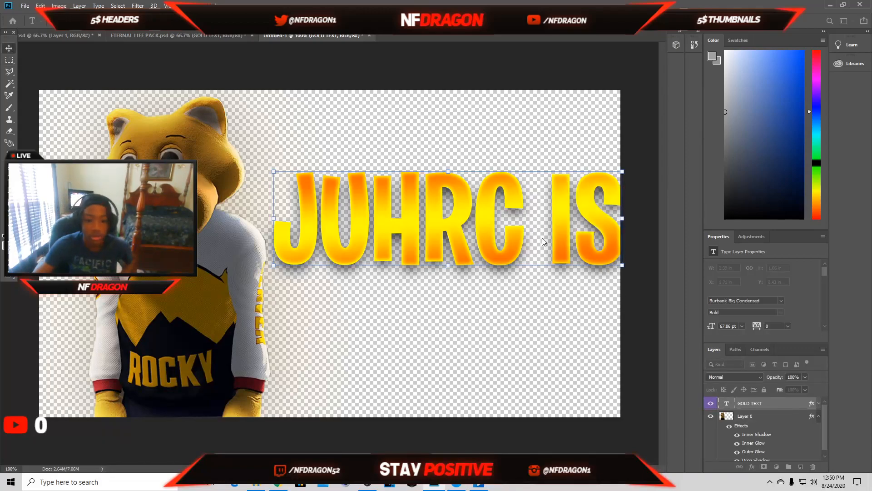
pyautogui.moveTo(520, 237)
pyautogui.mouseDown()
pyautogui.moveTo(507, 236)
pyautogui.moveTo(518, 239)
pyautogui.mouseUp()
pyautogui.moveTo(620, 151)
pyautogui.mouseDown()
pyautogui.moveTo(636, 145)
pyautogui.moveTo(611, 151)
pyautogui.mouseUp()
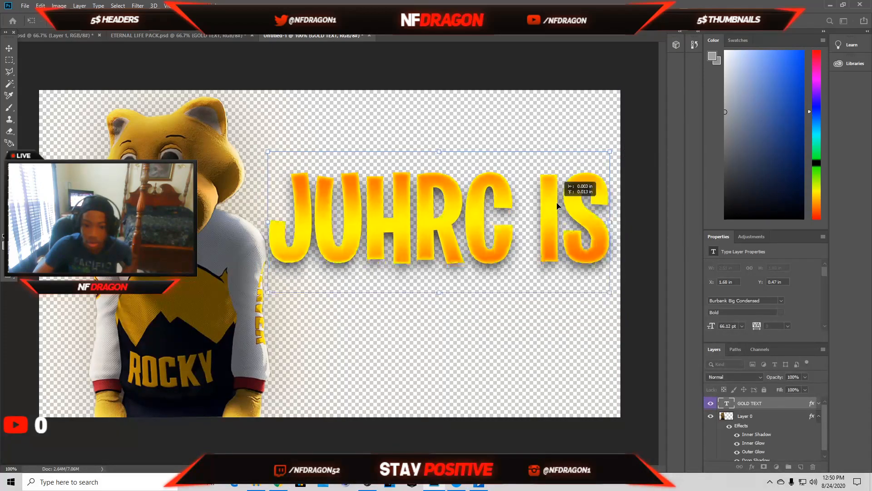
pyautogui.press('Return')
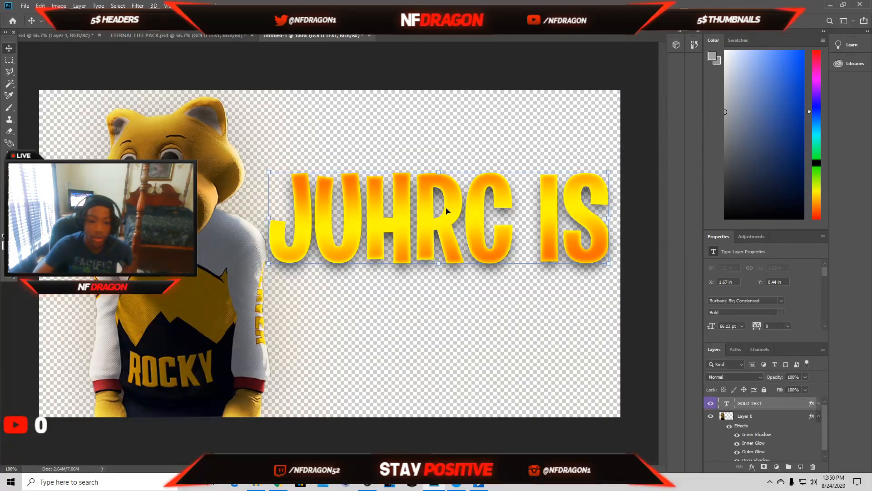
pyautogui.rightClick(785, 403)
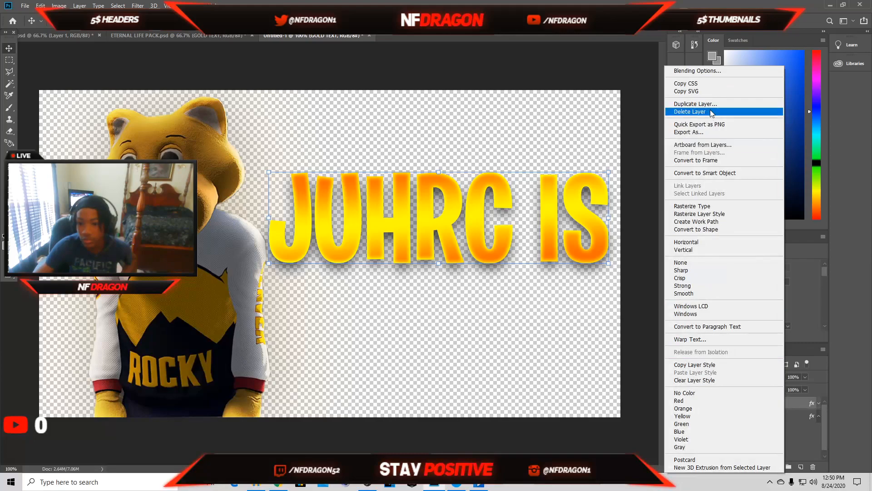
pyautogui.click(727, 104)
pyautogui.click(513, 136)
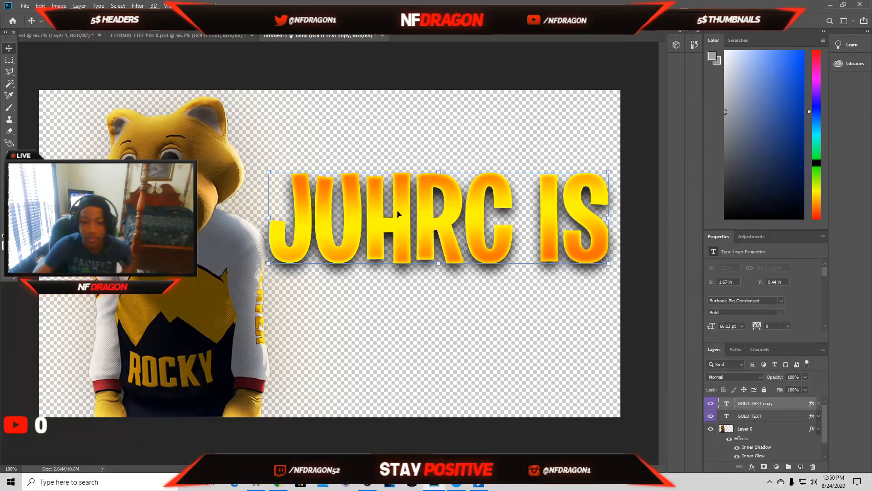
pyautogui.press('t')
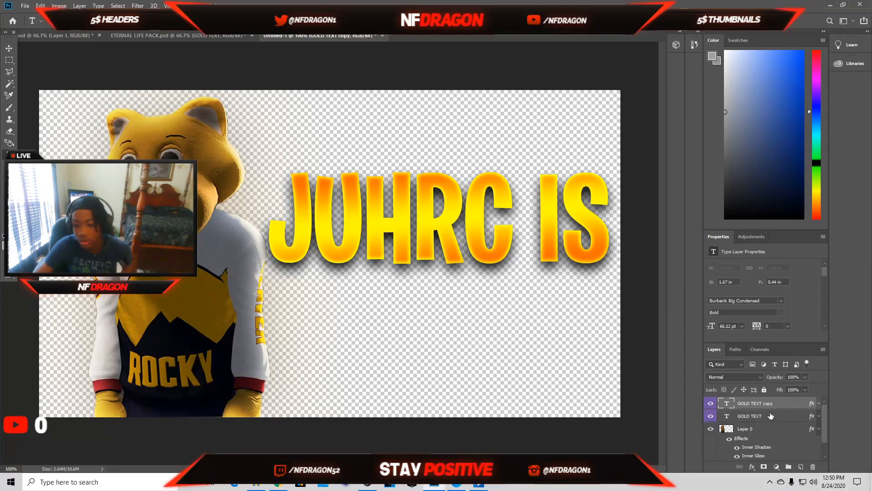
pyautogui.click(386, 318)
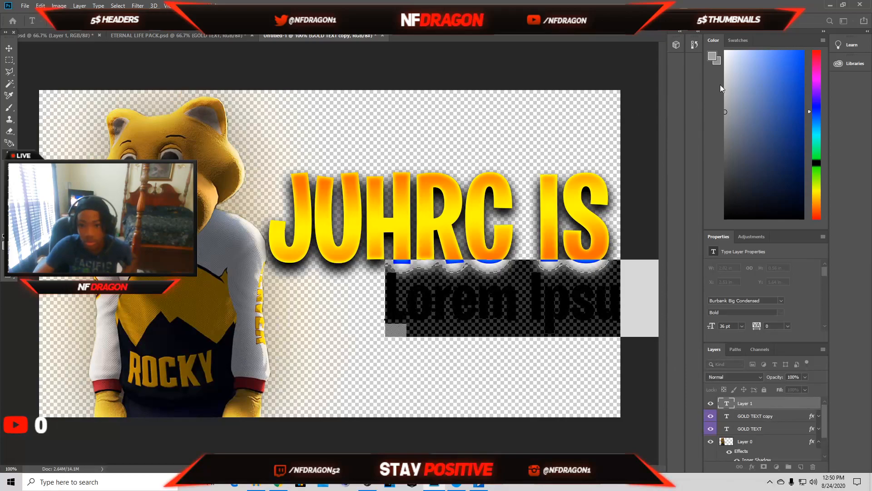
pyautogui.click(694, 44)
pyautogui.click(626, 172)
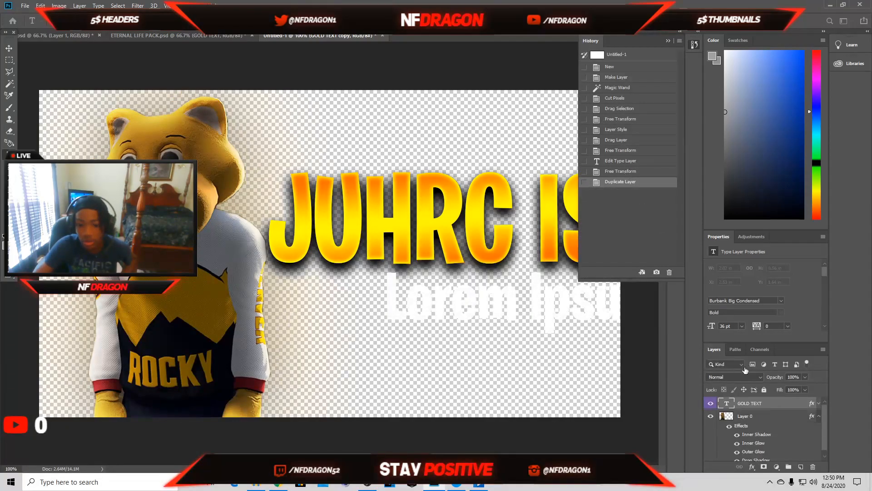
pyautogui.click(8, 49)
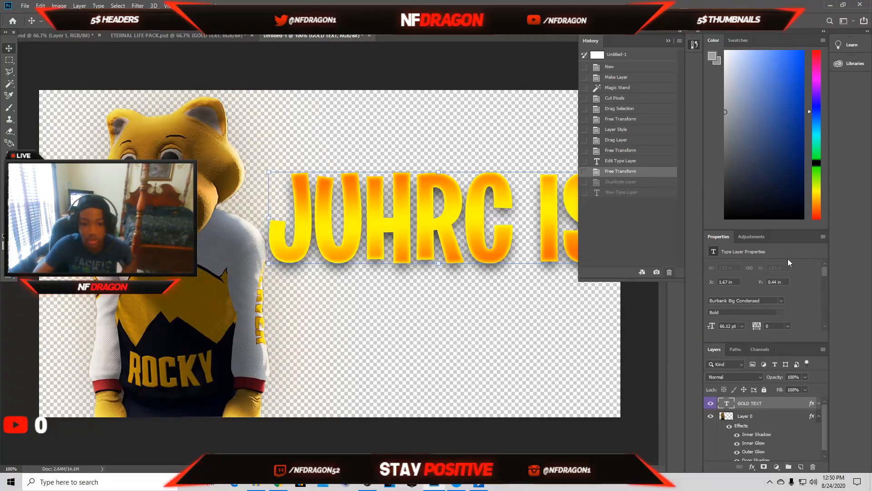
pyautogui.click(695, 45)
# Step: Duplicate the gold JUHRC IS text layer twice and place the topmost copy directly beneath the title line
pyautogui.rightClick(778, 404)
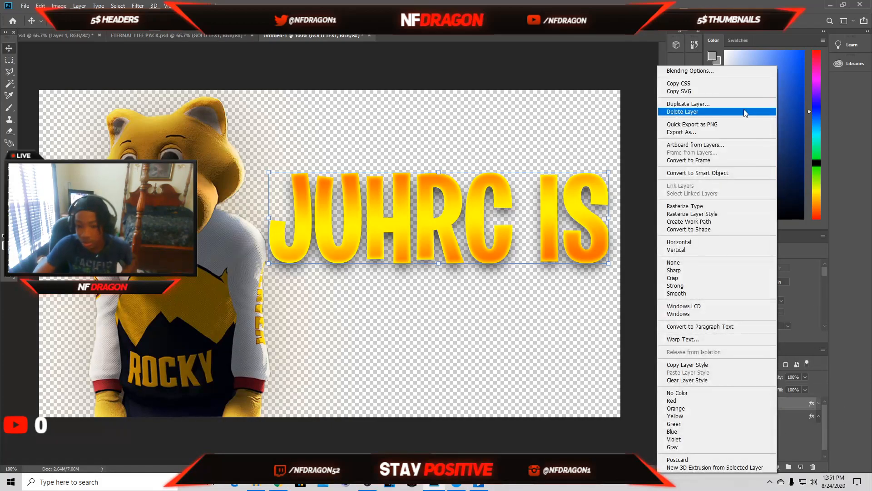
pyautogui.click(745, 105)
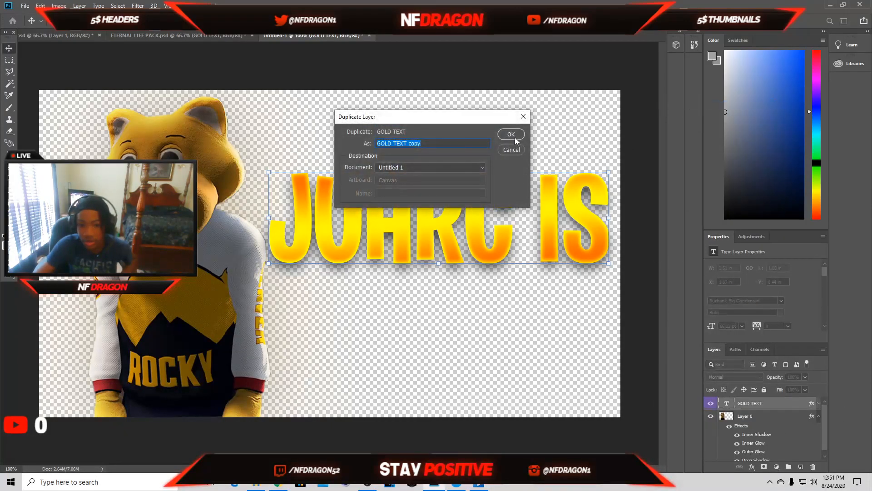
pyautogui.click(512, 135)
pyautogui.rightClick(749, 400)
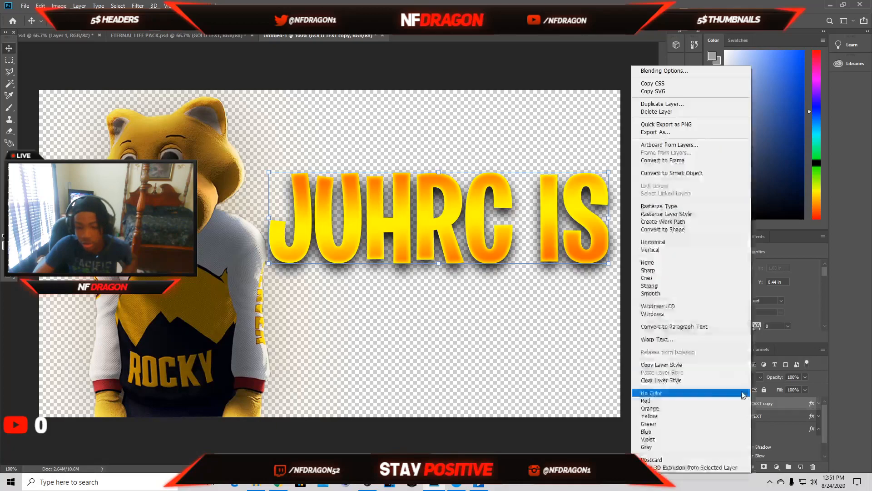
pyautogui.click(694, 103)
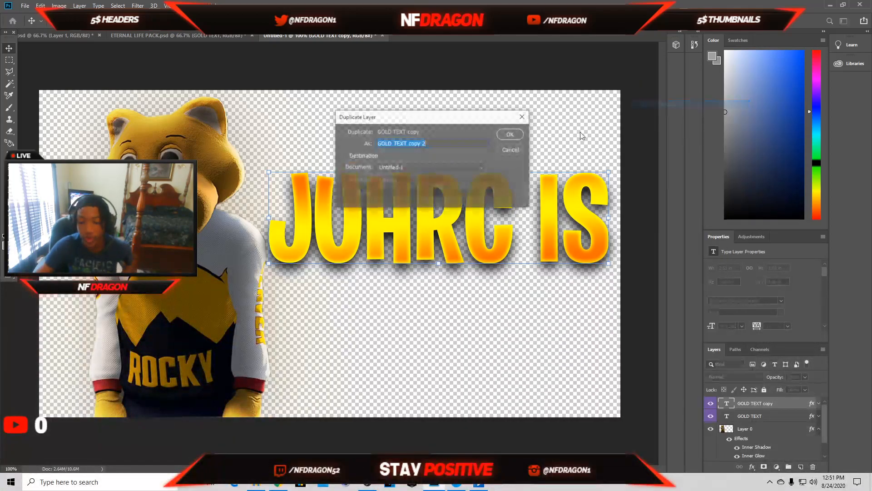
pyautogui.click(510, 135)
pyautogui.moveTo(553, 214); pyautogui.dragTo(554, 316)
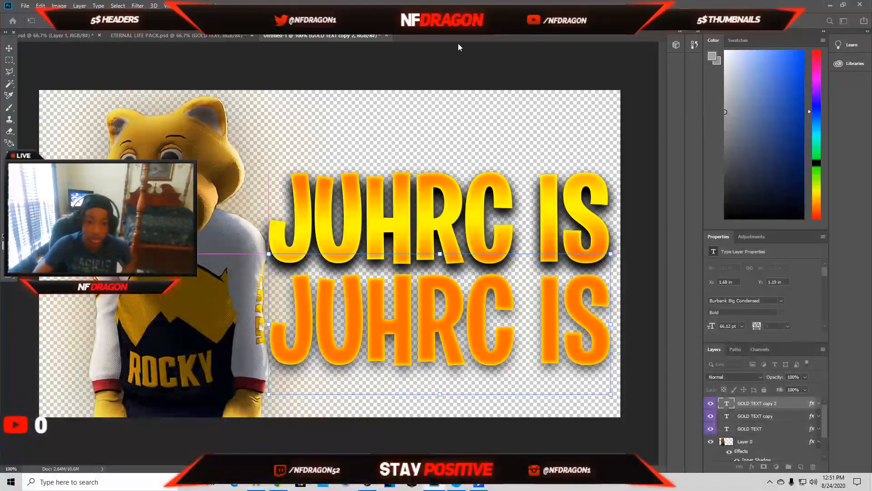
pyautogui.press('Return')
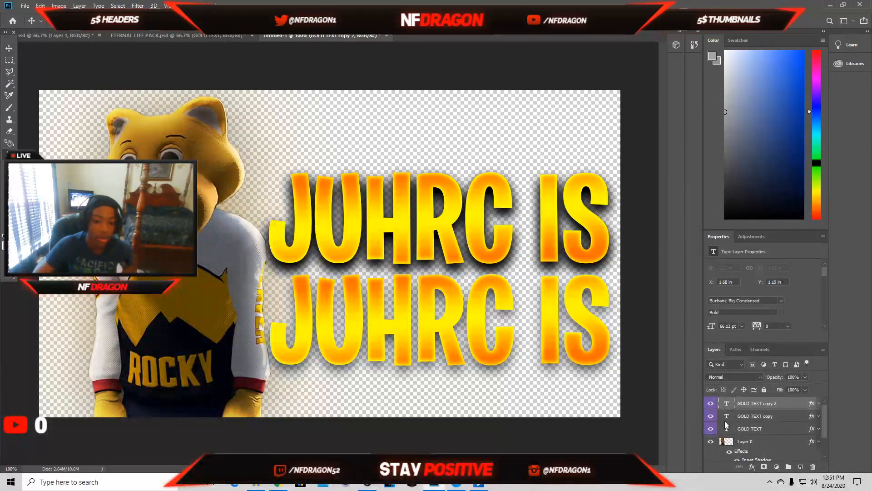
# Step: Replace the wording of the lower gold text line with LIVE
pyautogui.moveTo(590, 318); pyautogui.dragTo(256, 361)
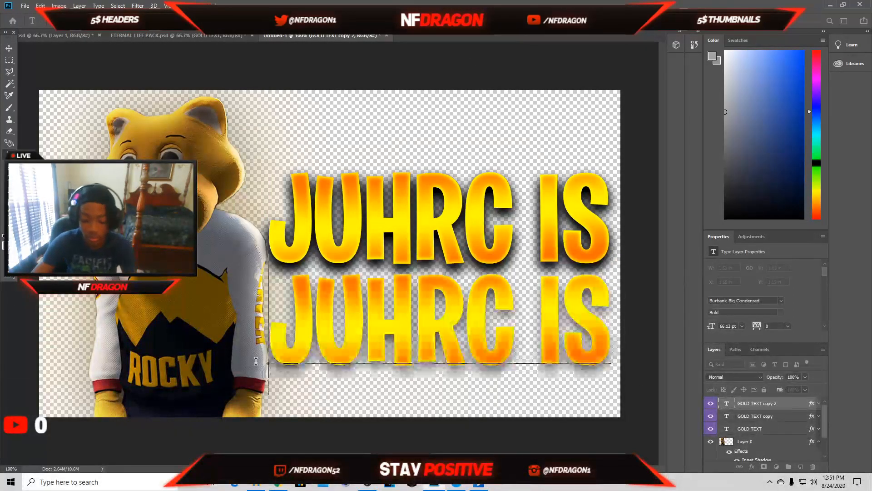
pyautogui.write('LIVE')
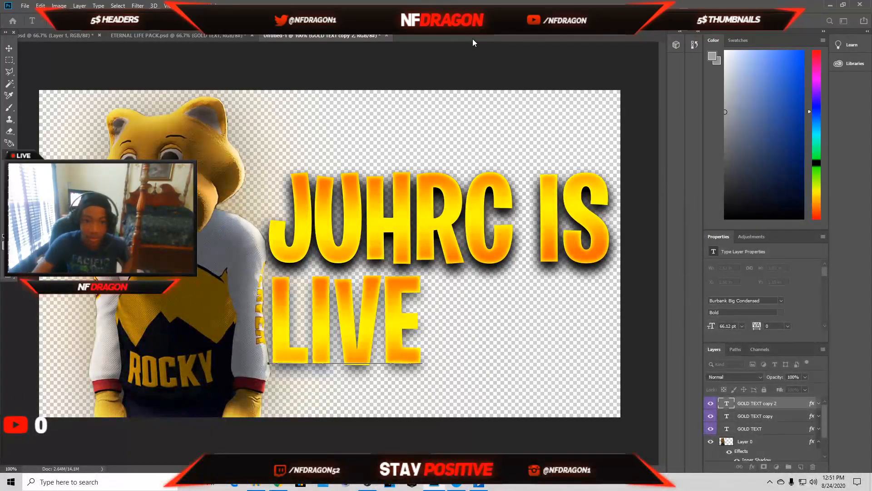
pyautogui.click(9, 48)
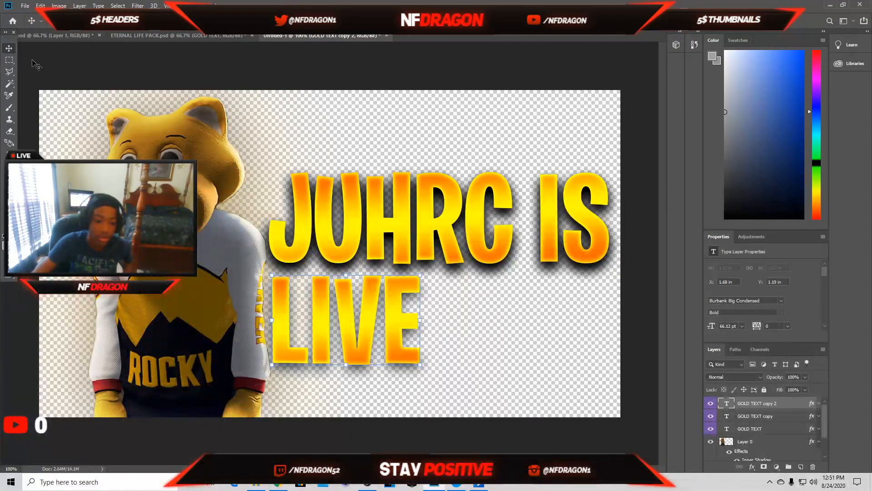
# Step: Enlarge the LIVE text to 95.62 pt and centre it beneath JUHRC IS
pyautogui.moveTo(422, 275); pyautogui.dragTo(499, 339)
pyautogui.moveTo(575, 217); pyautogui.dragTo(556, 278)
pyautogui.moveTo(491, 326); pyautogui.dragTo(493, 308)
pyautogui.press('Return')
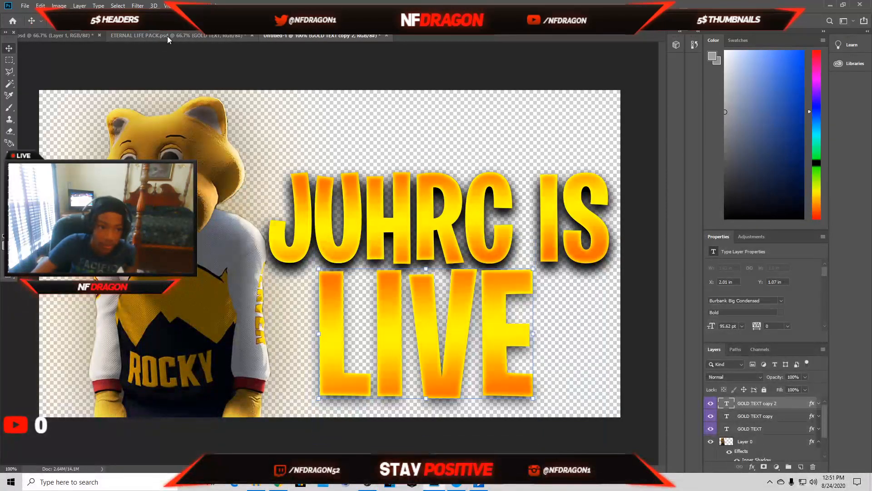
# Step: Copy the layer style of the BLUE TEXT layer in ETERNAL LIFE PACK.psd
pyautogui.click(166, 36)
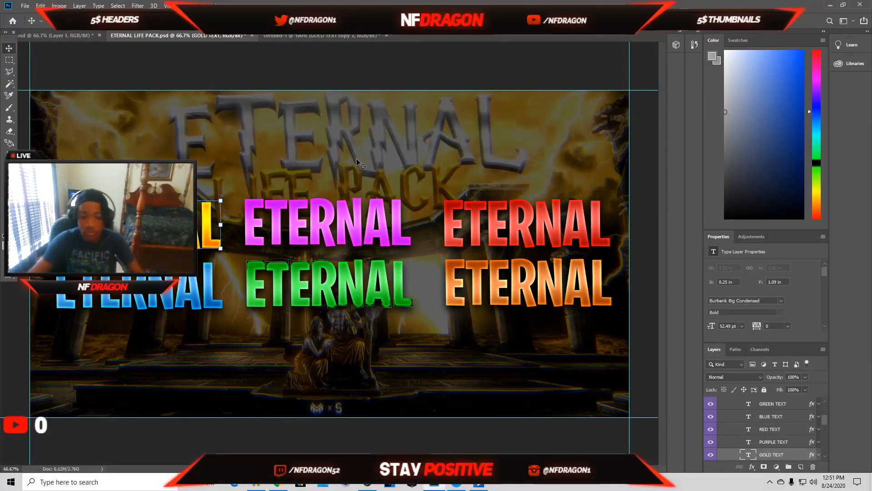
pyautogui.click(781, 416)
pyautogui.rightClick(756, 423)
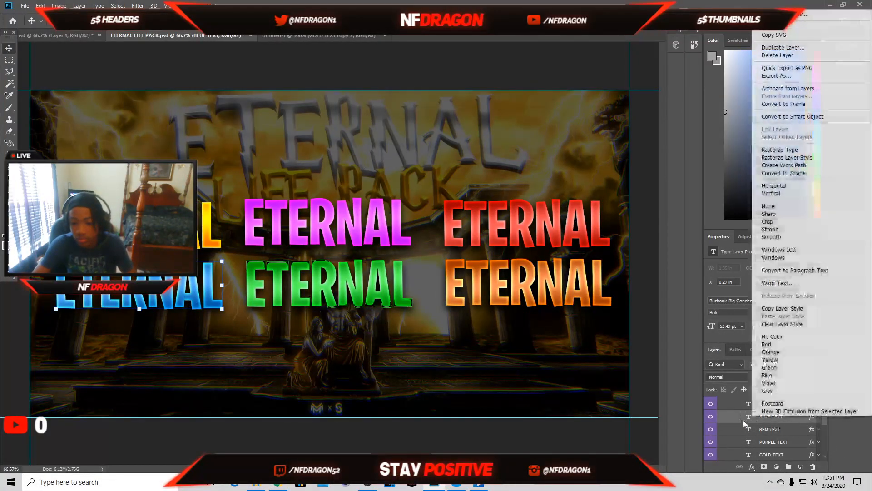
pyautogui.click(779, 308)
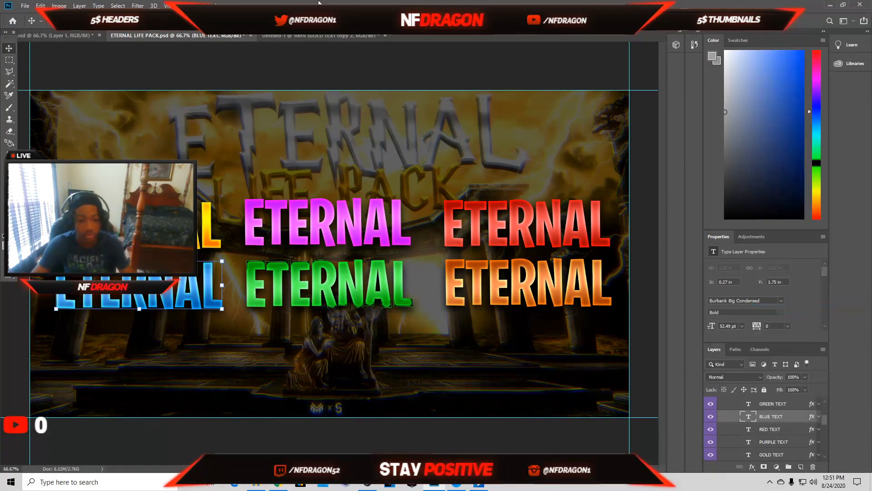
pyautogui.click(280, 38)
pyautogui.click(151, 36)
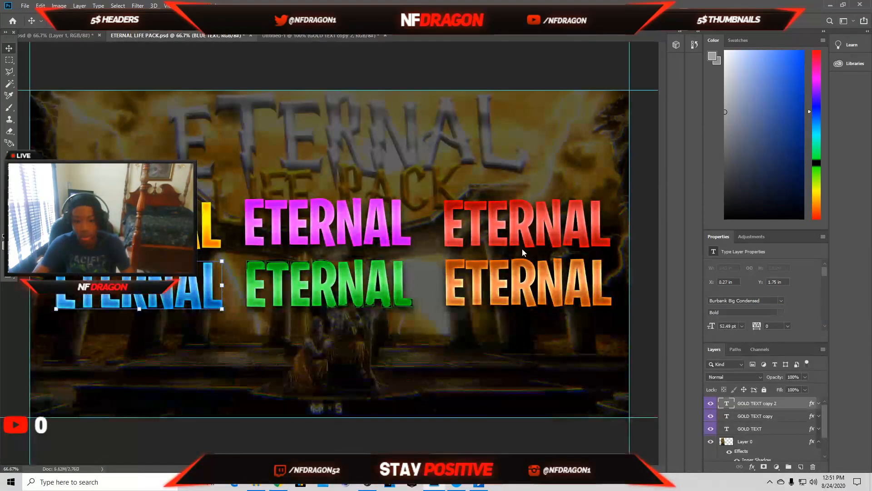
# Step: Copy the layer style of the red ETERNAL text in ETERNAL LIFE PACK.psd and return to Untitled-1
pyautogui.click(531, 232)
pyautogui.rightClick(786, 456)
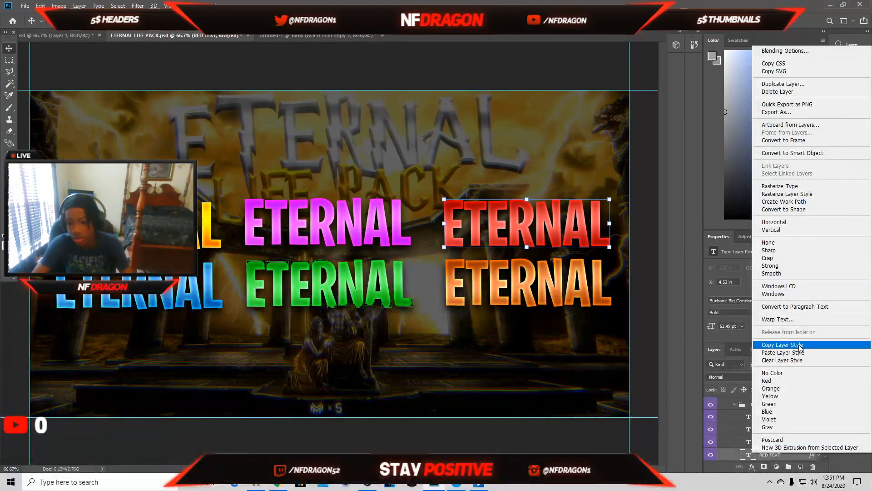
pyautogui.click(772, 348)
pyautogui.click(318, 35)
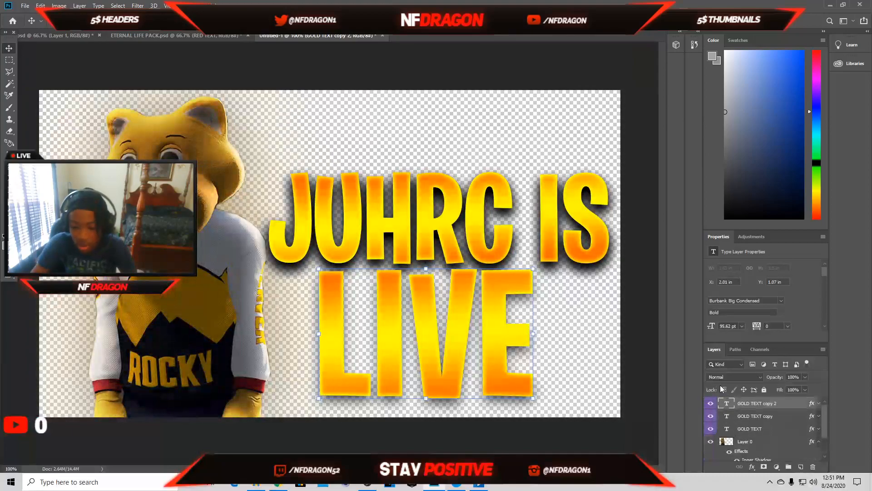
# Step: Clear the gold layer style from the LIVE text and paste the copied red style onto it
pyautogui.rightClick(774, 404)
pyautogui.click(680, 379)
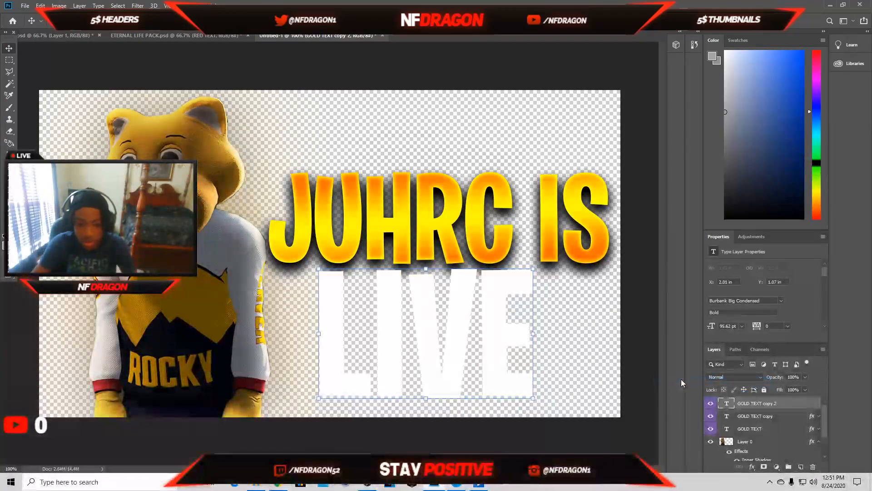
pyautogui.rightClick(752, 399)
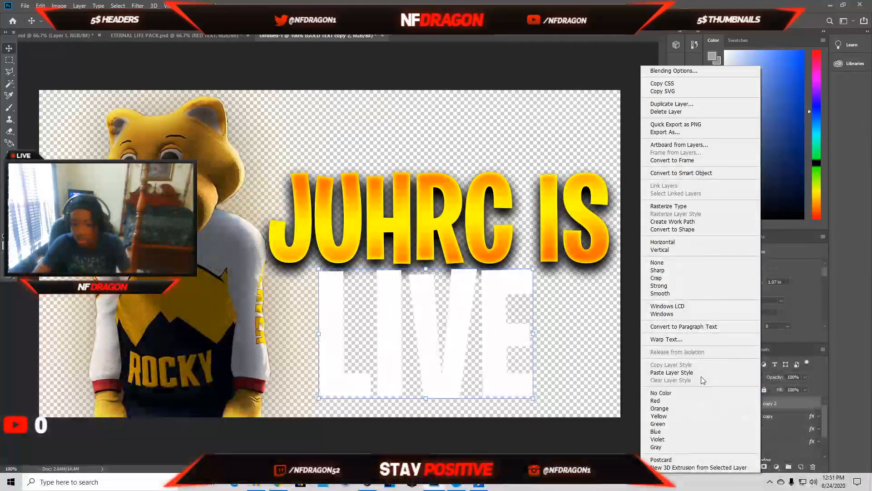
pyautogui.click(642, 372)
pyautogui.moveTo(490, 292); pyautogui.dragTo(491, 293)
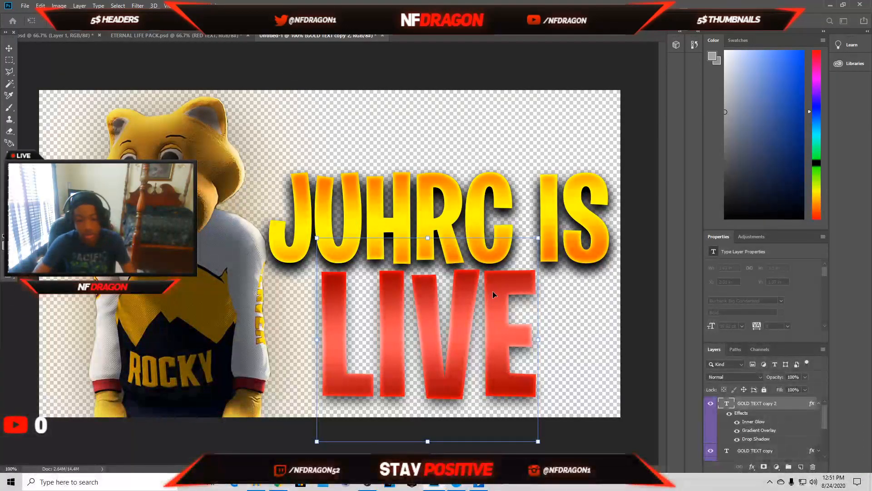
# Step: Duplicate the red LIVE text layer and add an exclamation mark to the duplicate's wording
pyautogui.rightClick(750, 408)
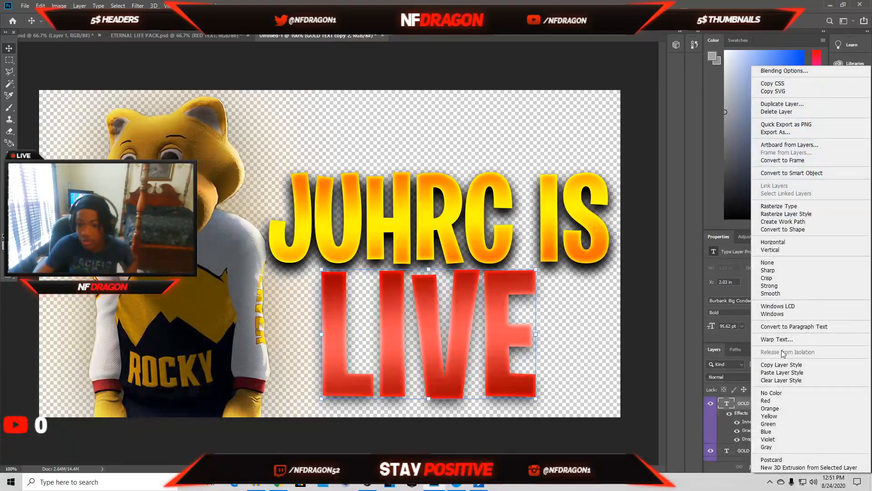
pyautogui.click(778, 104)
pyautogui.click(522, 136)
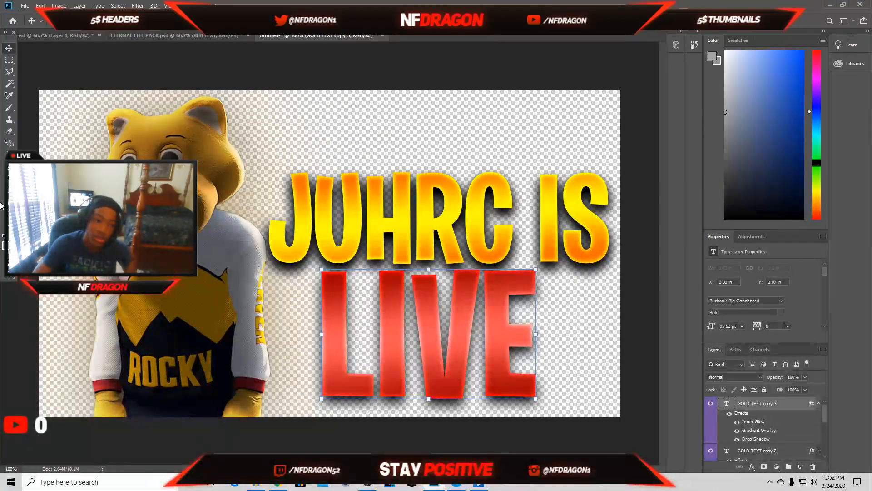
pyautogui.click(9, 155)
pyautogui.click(529, 320)
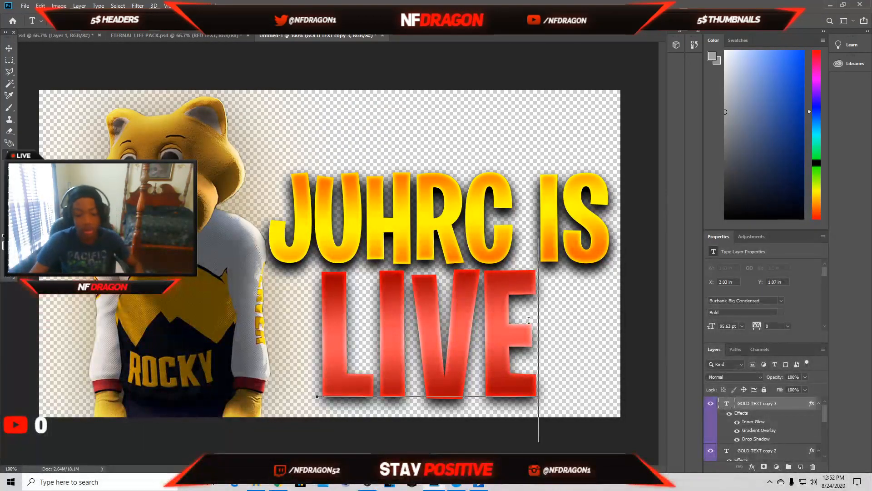
pyautogui.write('!')
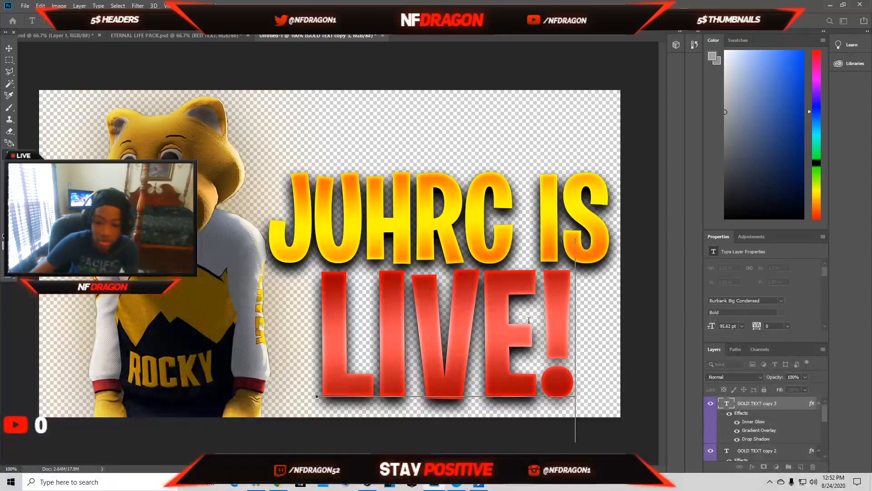
# Step: Add a second exclamation mark to the top red text layer so it reads LIVE!!, and nudge it slightly left
pyautogui.click(775, 454)
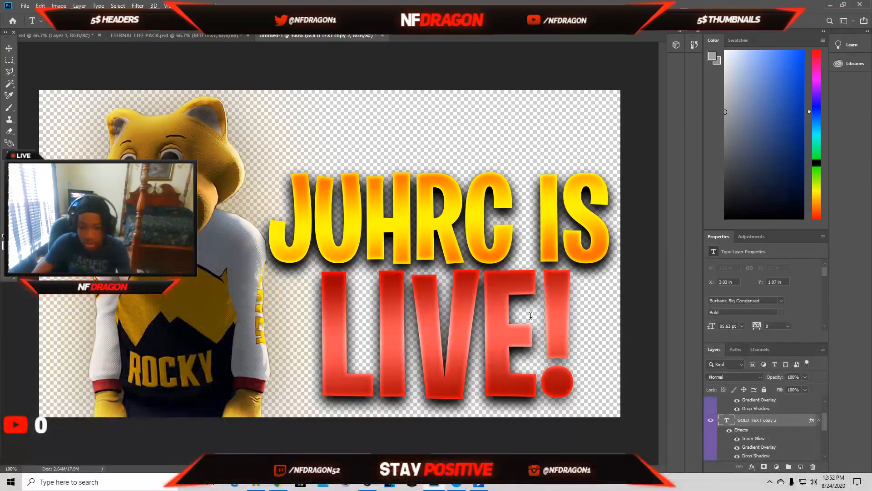
pyautogui.hotkey('ctrl', 'j')
pyautogui.click(548, 313)
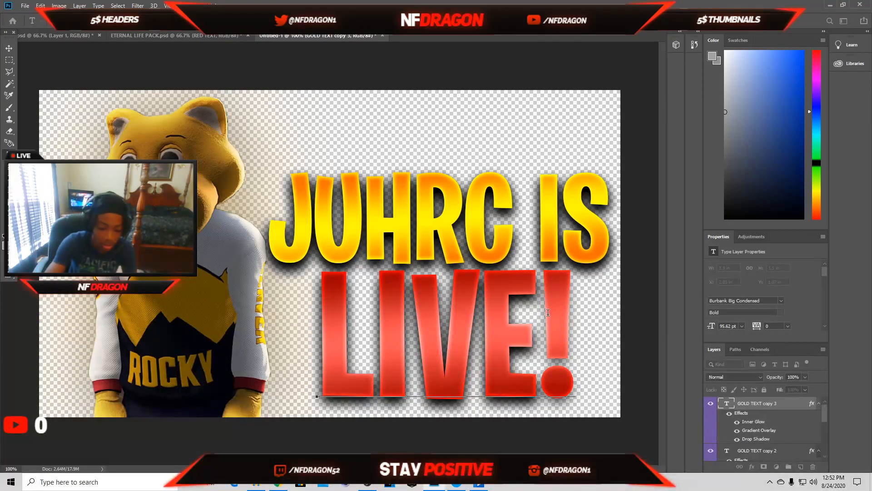
pyautogui.write('!')
pyautogui.click(8, 48)
pyautogui.moveTo(476, 288); pyautogui.dragTo(475, 288)
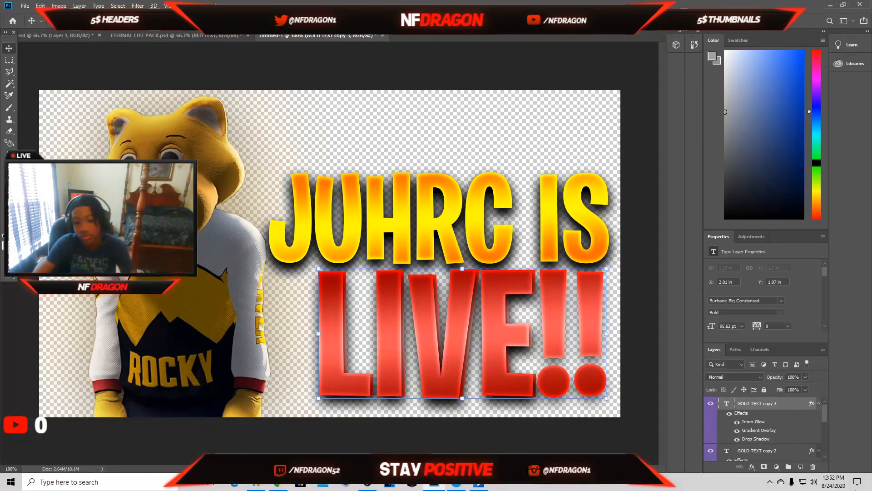
# Step: Add two exclamation marks to the lower red LIVE text layer so it matches the LIVE!! layer above it
pyautogui.click(774, 450)
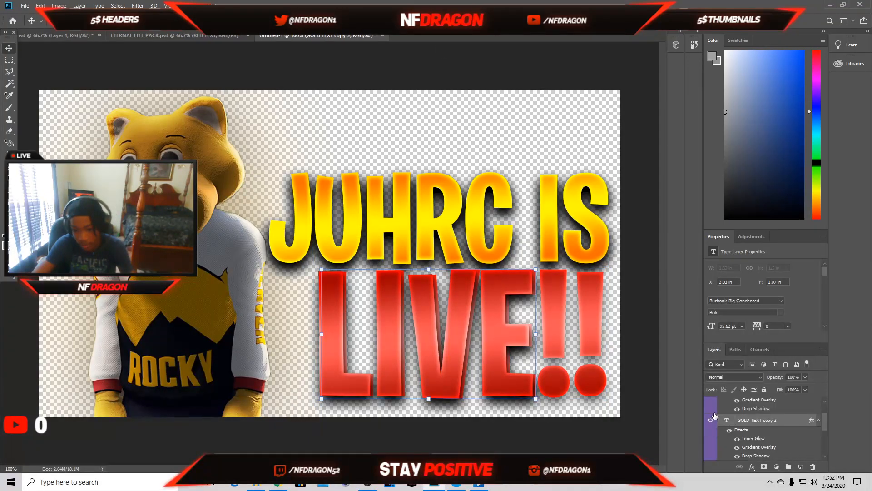
pyautogui.scroll(1, 714, 415)
pyautogui.click(10, 155)
pyautogui.click(515, 319)
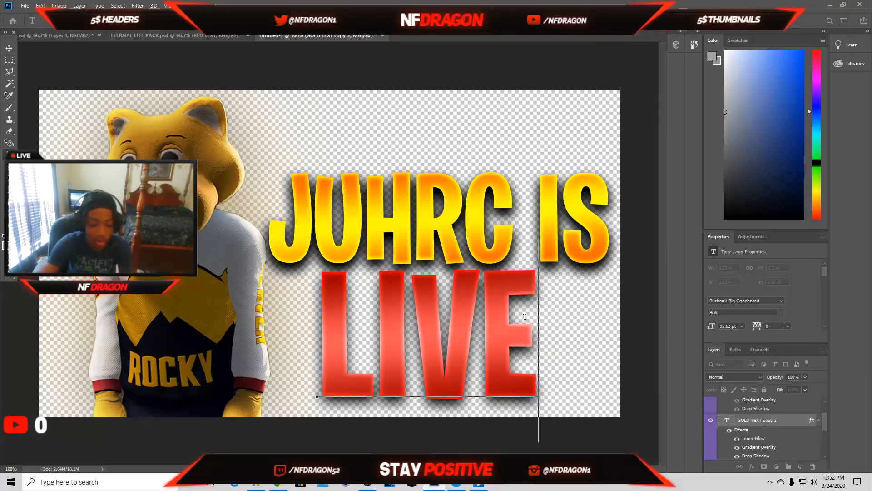
pyautogui.write('!!')
pyautogui.rightClick(497, 277)
pyautogui.click(636, 354)
pyautogui.click(712, 404)
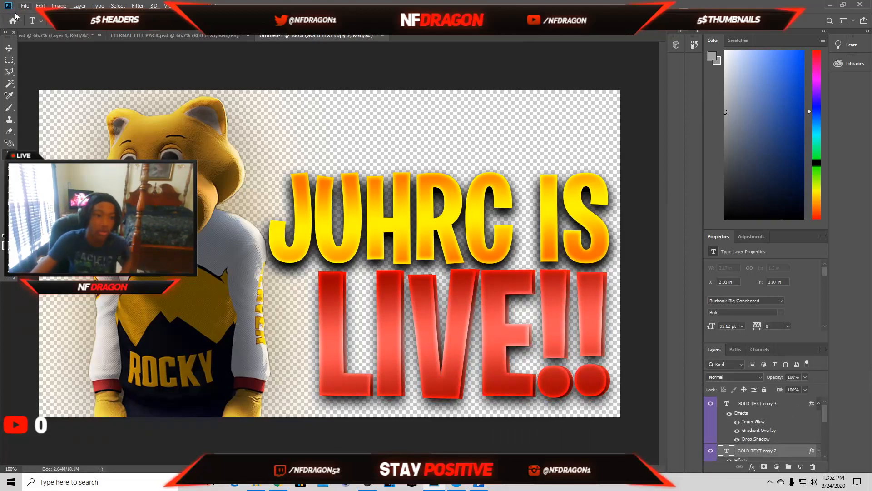
pyautogui.press('v')
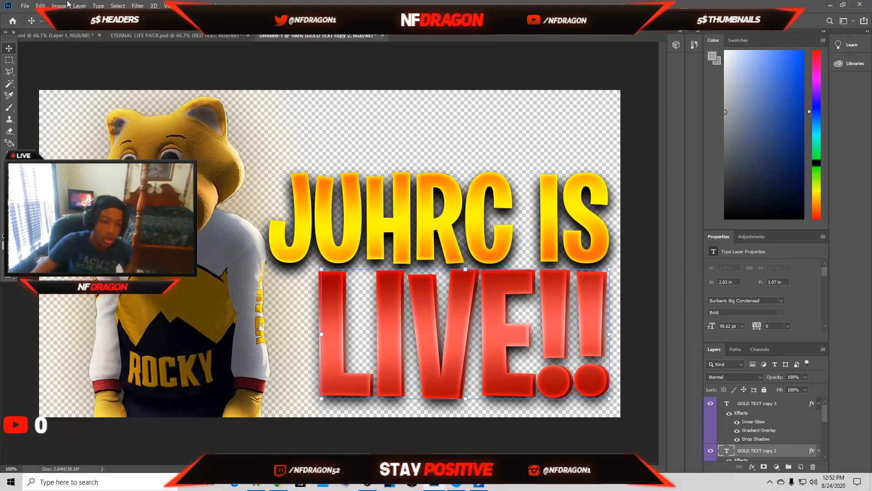
# Step: Save the document as JUHRC.psd with Maximize Compatibility enabled, and select the mascot layer
pyautogui.click(23, 6)
pyautogui.click(60, 105)
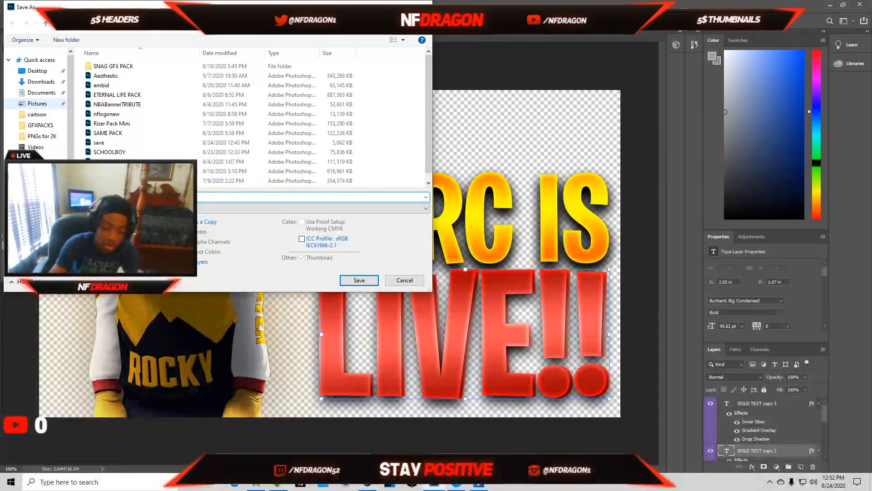
pyautogui.press('Return')
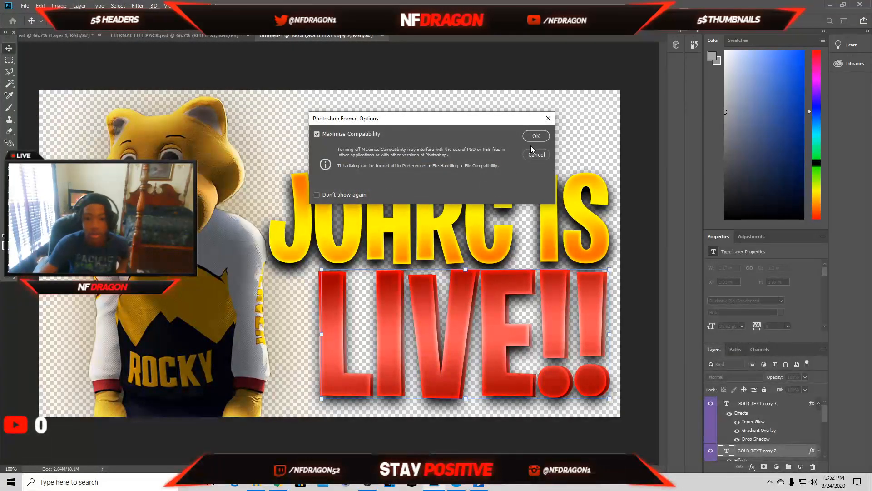
pyautogui.click(535, 137)
pyautogui.click(226, 227)
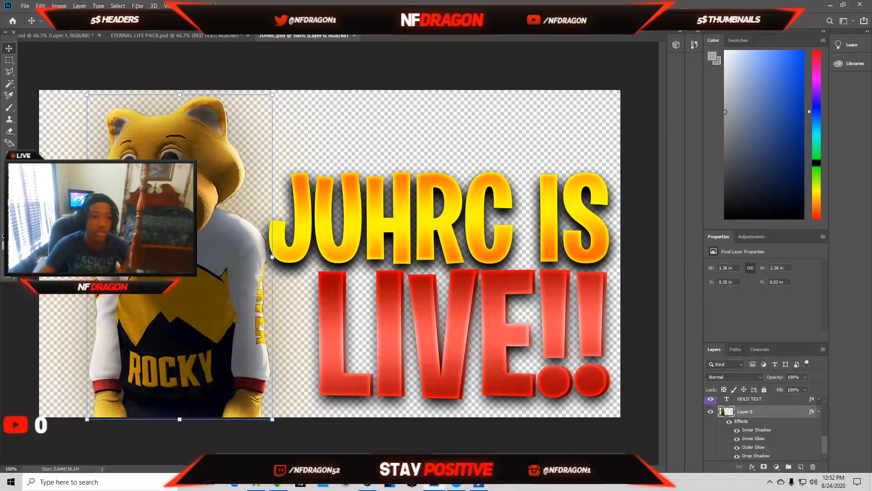
pyautogui.click(138, 6)
pyautogui.click(196, 53)
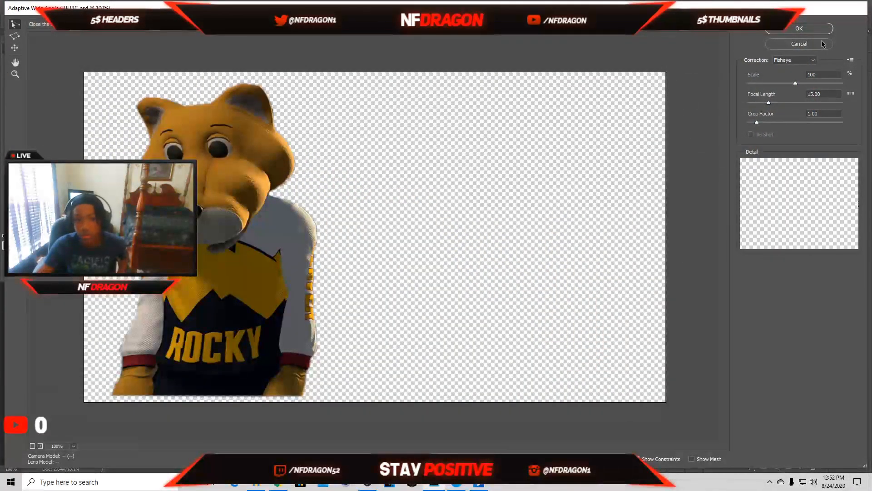
pyautogui.click(799, 44)
# Step: Open the Camera Raw Filter on the mascot and set exposure +1.00, saturation +13, texture +100, clarity +10 and dehaze +6
pyautogui.click(137, 5)
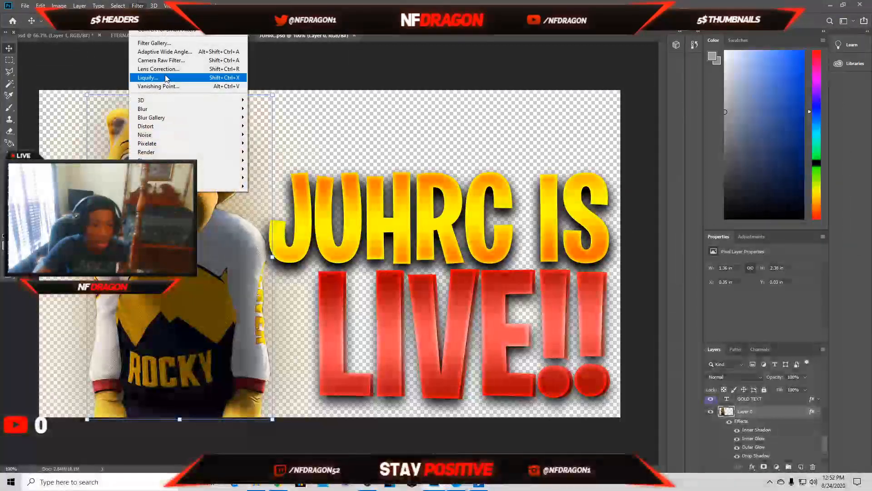
pyautogui.click(163, 60)
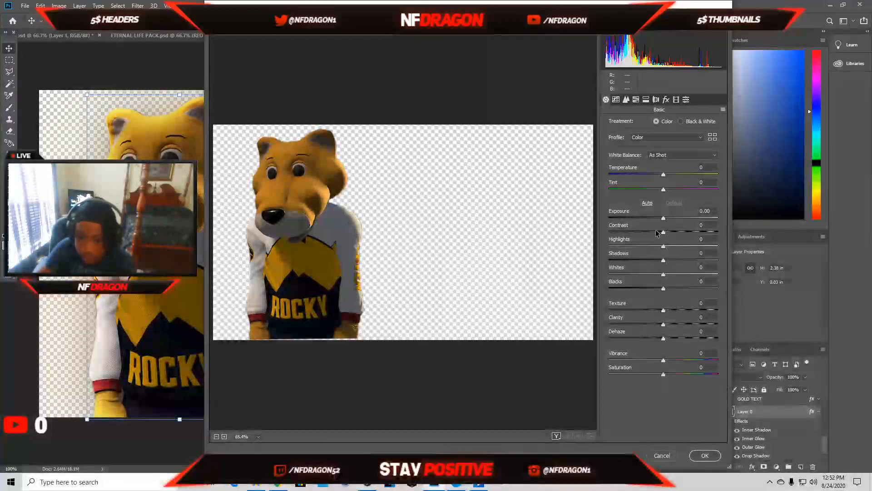
pyautogui.moveTo(666, 217); pyautogui.dragTo(677, 222)
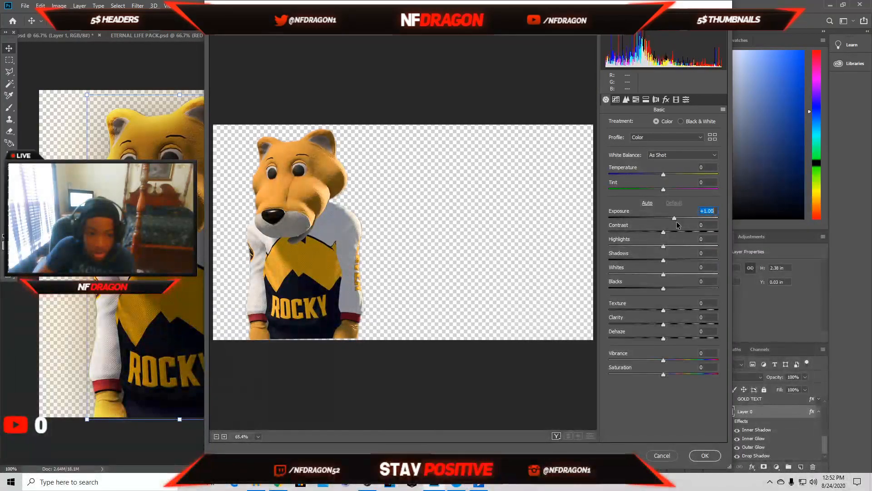
pyautogui.moveTo(663, 374); pyautogui.dragTo(671, 377)
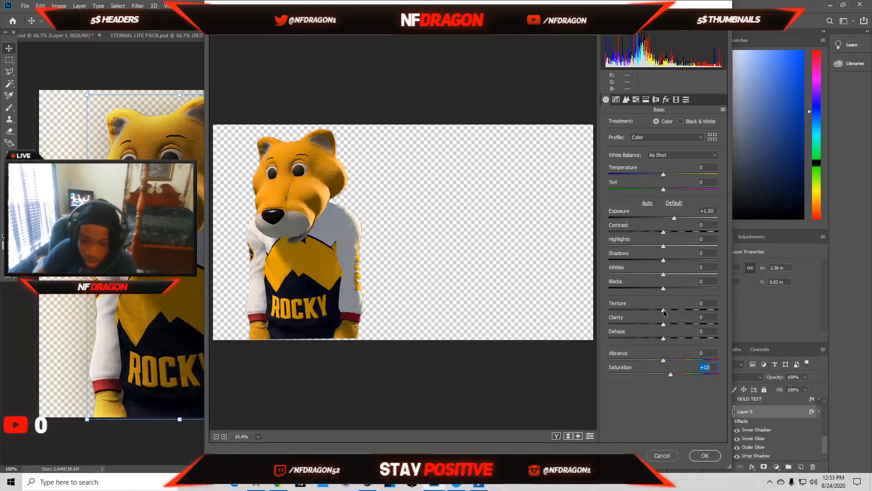
pyautogui.moveTo(663, 310); pyautogui.dragTo(739, 317)
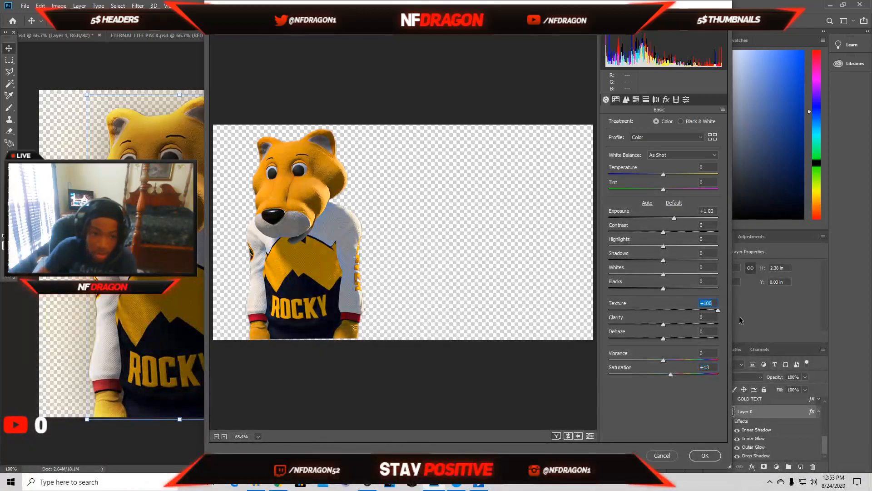
pyautogui.click(669, 324)
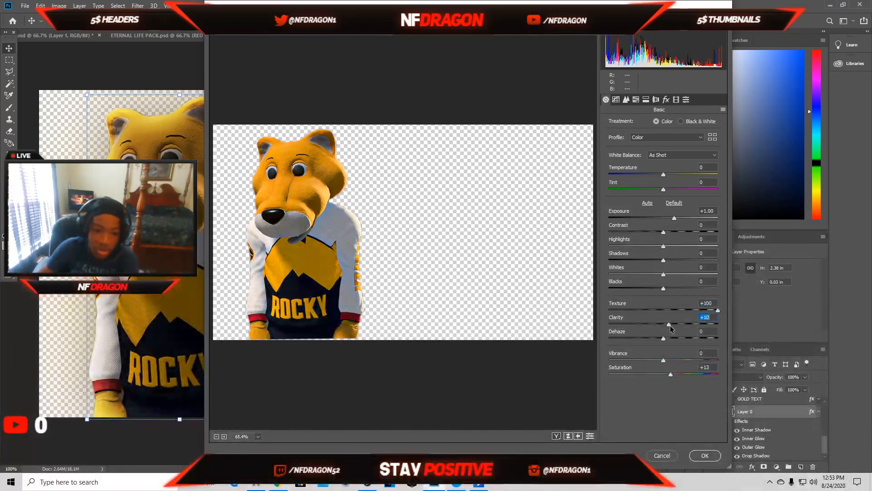
pyautogui.moveTo(663, 341); pyautogui.dragTo(667, 339)
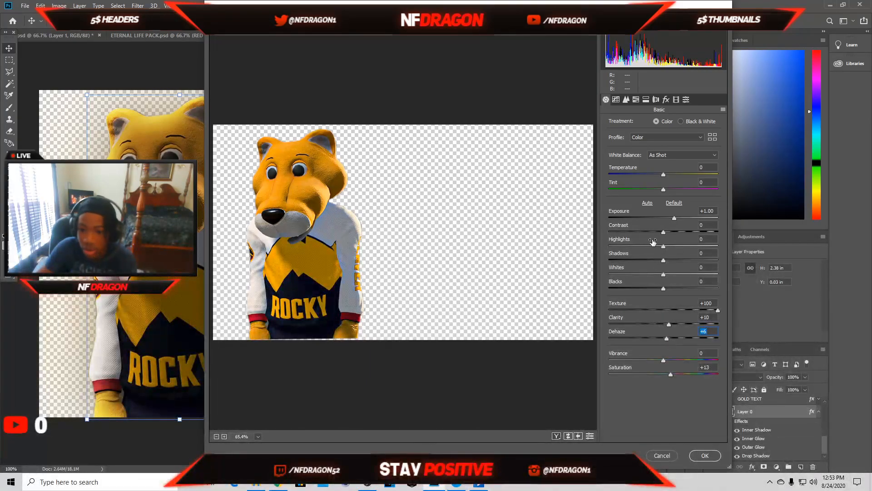
# Step: Set contrast +3, highlights +7, whites +10, blacks +13 and shadows +7, and apply the Camera Raw Filter to the mascot
pyautogui.moveTo(663, 233); pyautogui.dragTo(666, 234)
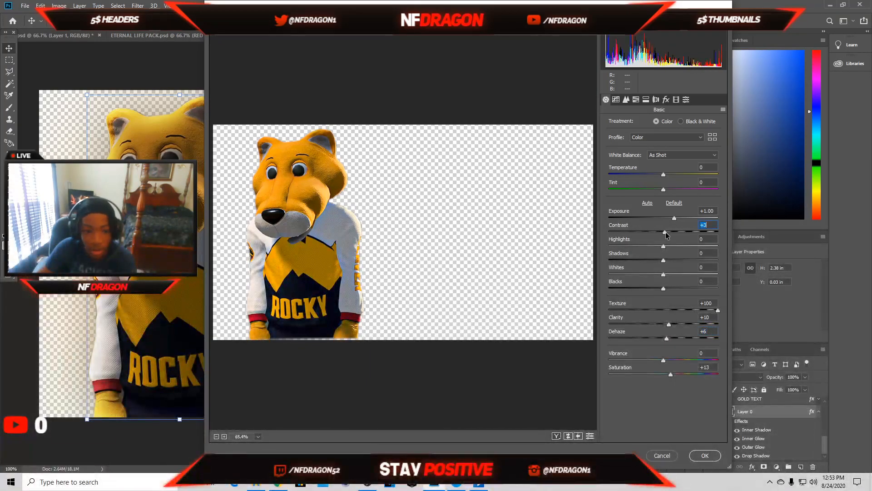
pyautogui.moveTo(663, 246); pyautogui.dragTo(668, 248)
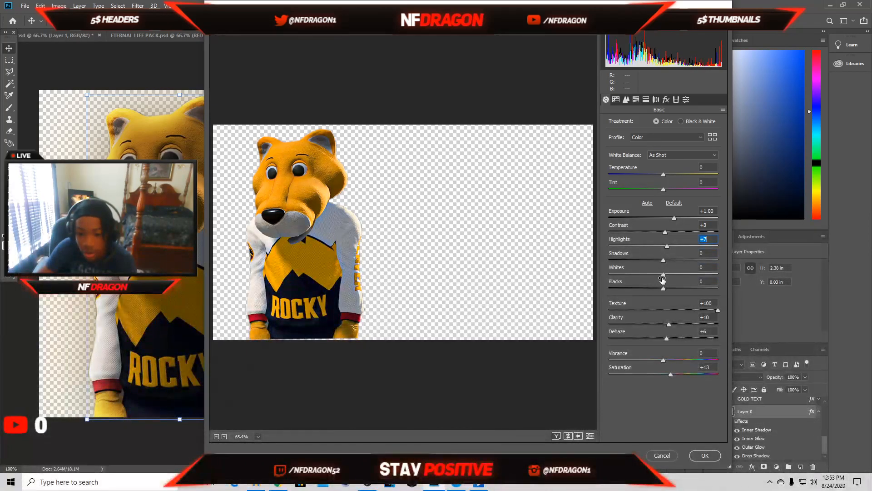
pyautogui.moveTo(664, 274); pyautogui.dragTo(671, 293)
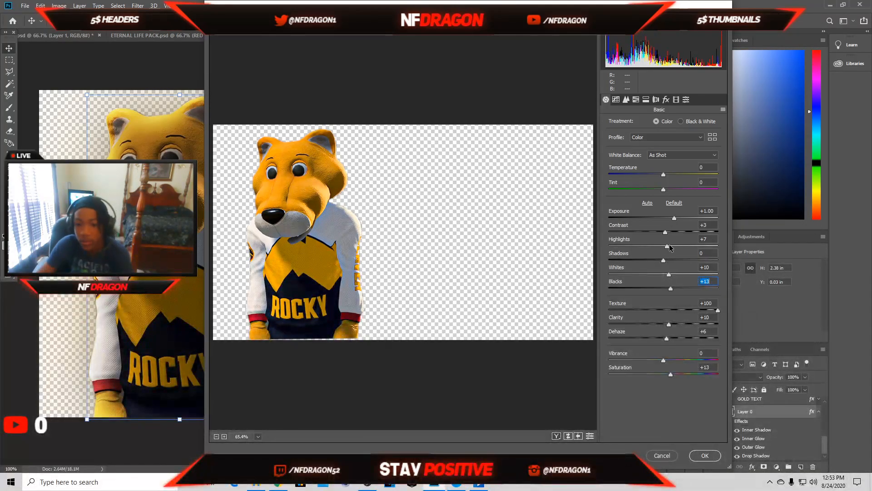
pyautogui.moveTo(666, 260); pyautogui.dragTo(669, 264)
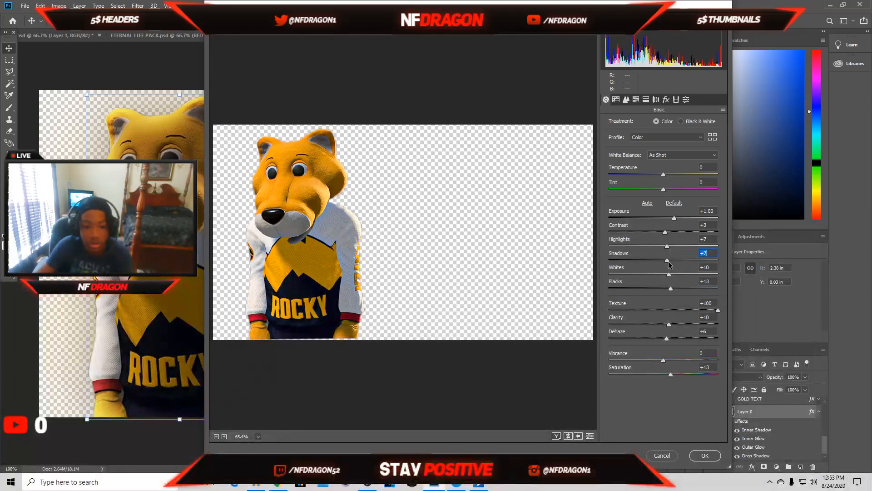
pyautogui.click(714, 459)
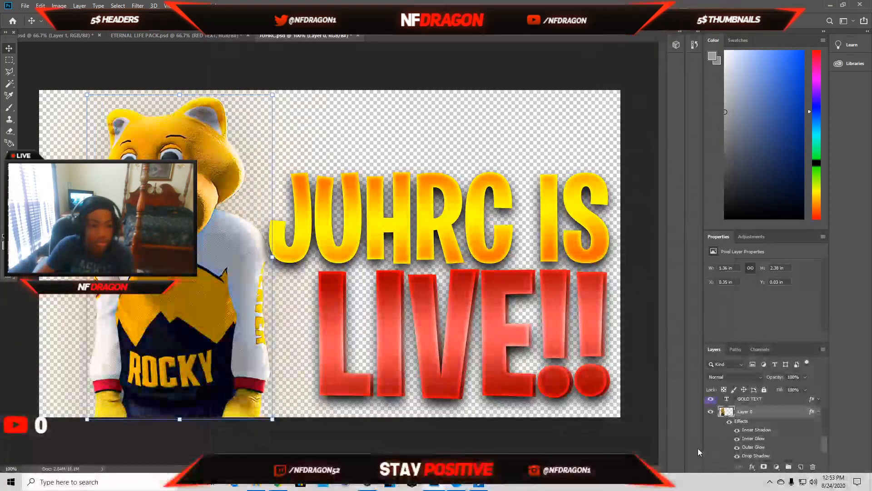
# Step: Move the mascot slightly left and down on the canvas, and select the gold JUHRC IS text layer
pyautogui.moveTo(221, 263); pyautogui.dragTo(215, 270)
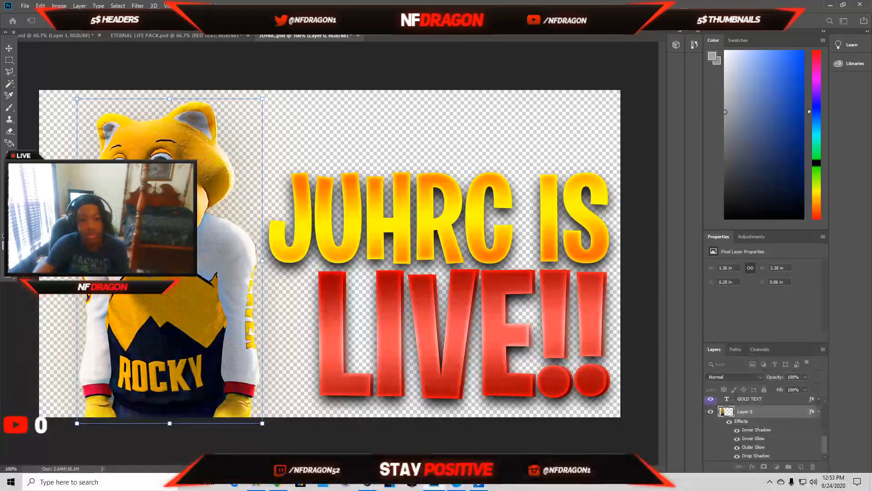
pyautogui.press('Left')
pyautogui.press('Left')
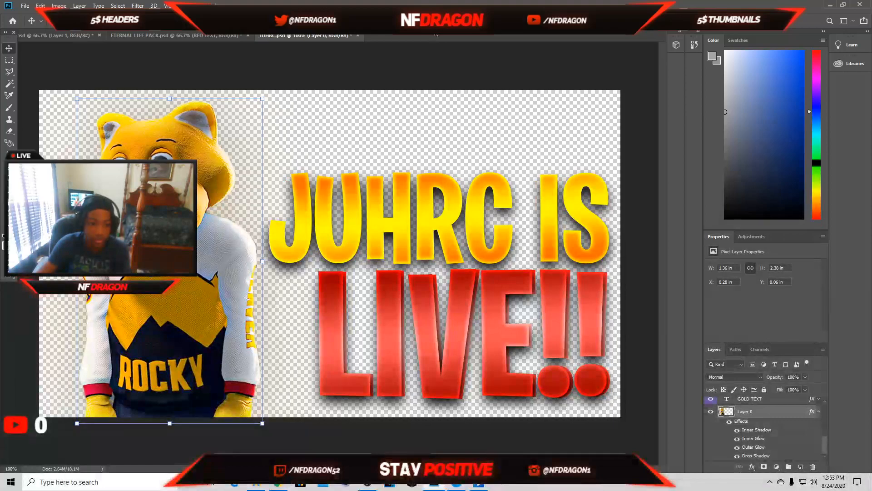
pyautogui.click(428, 240)
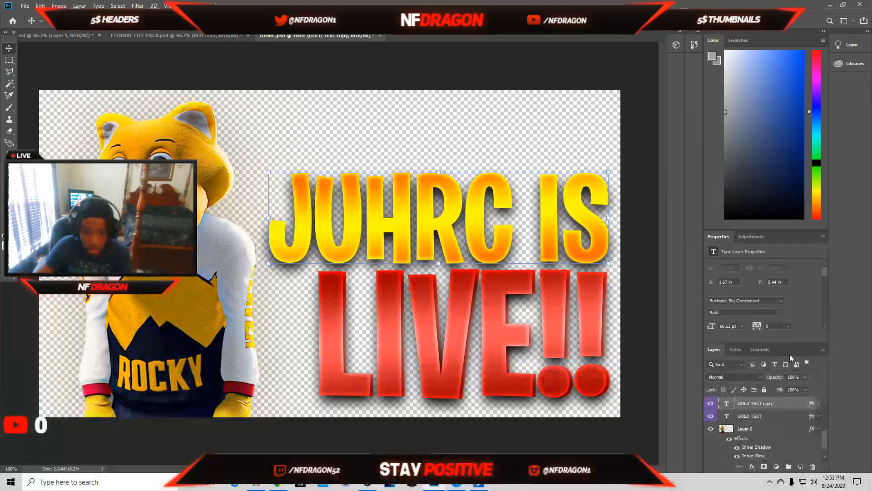
# Step: Switch to ETERNAL LIFE PACK.psd, hide and collapse the IRL group, and reveal the EFFECTS layers in the 2K group
pyautogui.click(169, 36)
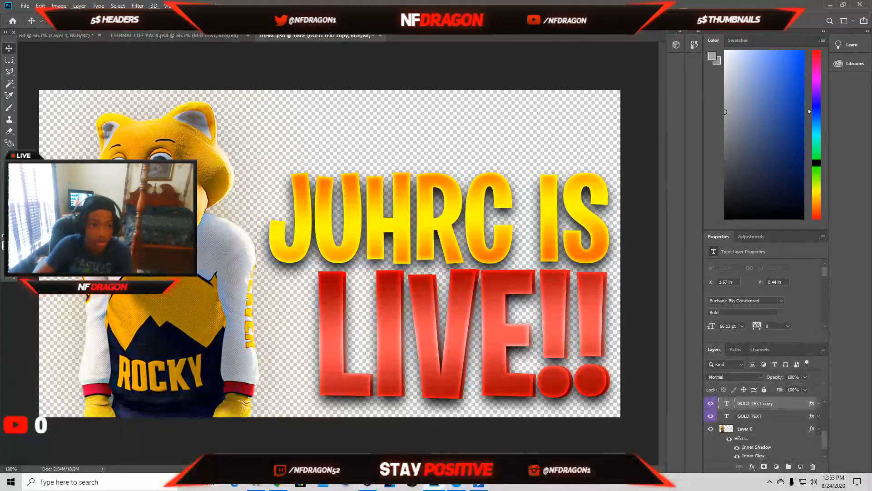
pyautogui.click(128, 35)
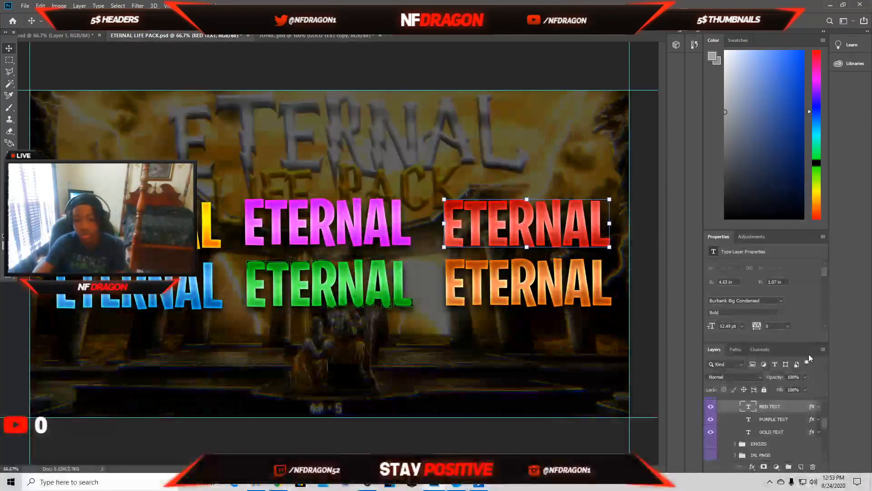
pyautogui.scroll(3, 769, 444)
pyautogui.click(728, 421)
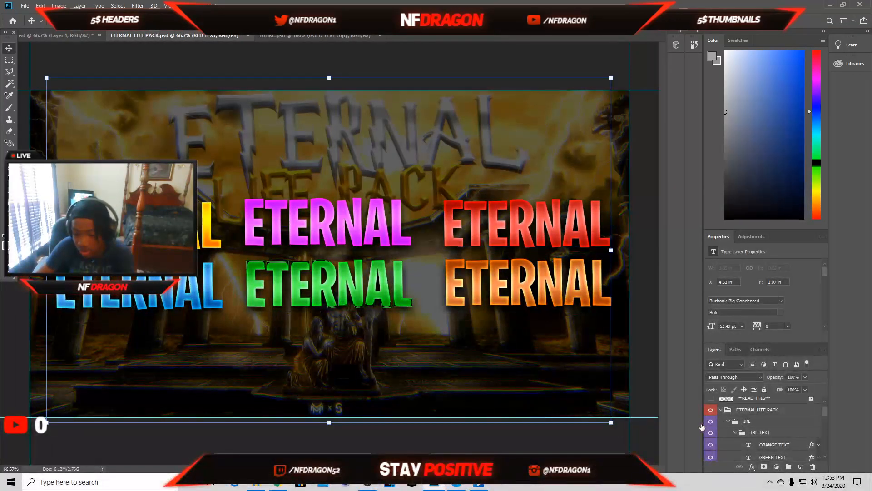
pyautogui.click(711, 421)
pyautogui.click(734, 444)
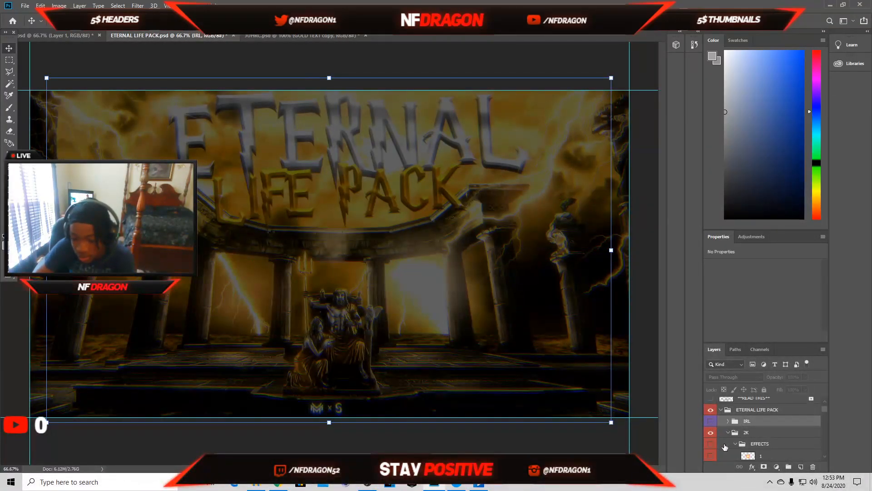
# Step: Show lightning layer 4 from the EFFECTS group and copy it into JUHRC.psd above the JUHRC IS text
pyautogui.scroll(-3, 717, 443)
pyautogui.click(711, 444)
pyautogui.click(710, 444)
pyautogui.click(711, 444)
pyautogui.click(711, 448)
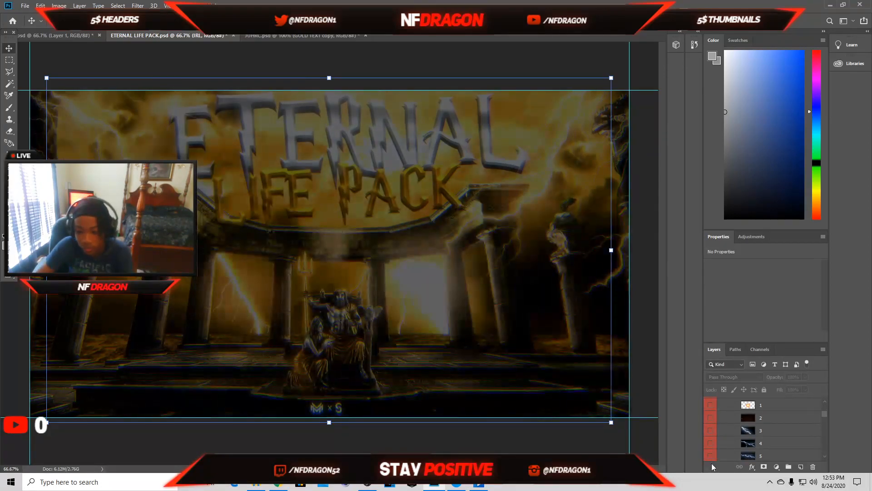
pyautogui.click(711, 457)
pyautogui.click(711, 445)
pyautogui.click(772, 446)
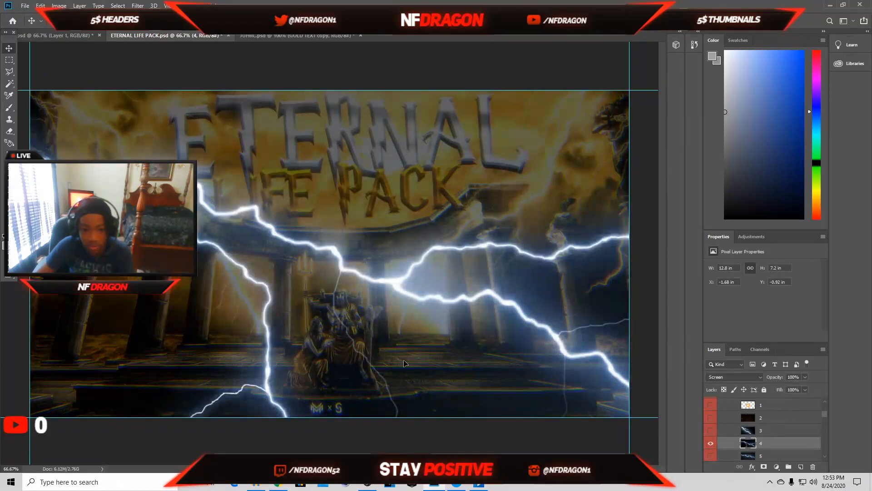
pyautogui.moveTo(389, 288); pyautogui.dragTo(273, 81)
pyautogui.moveTo(286, 36); pyautogui.dragTo(291, 91)
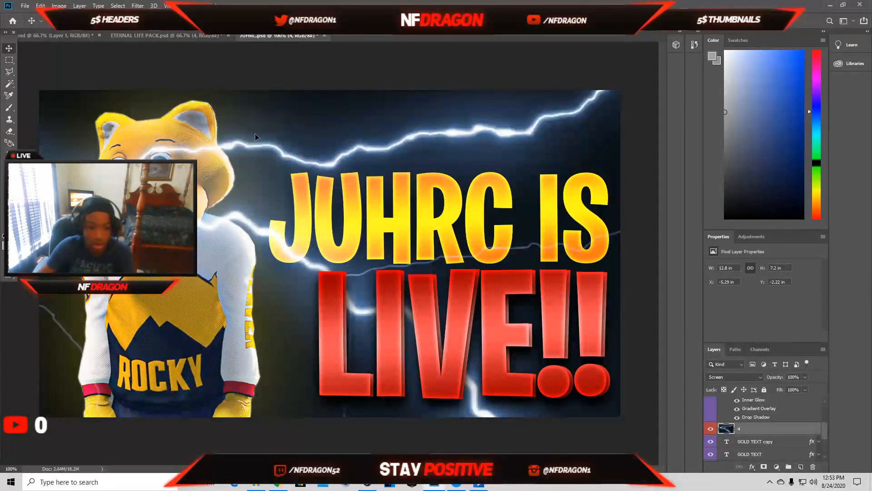
pyautogui.hotkey('ctrl', '-')
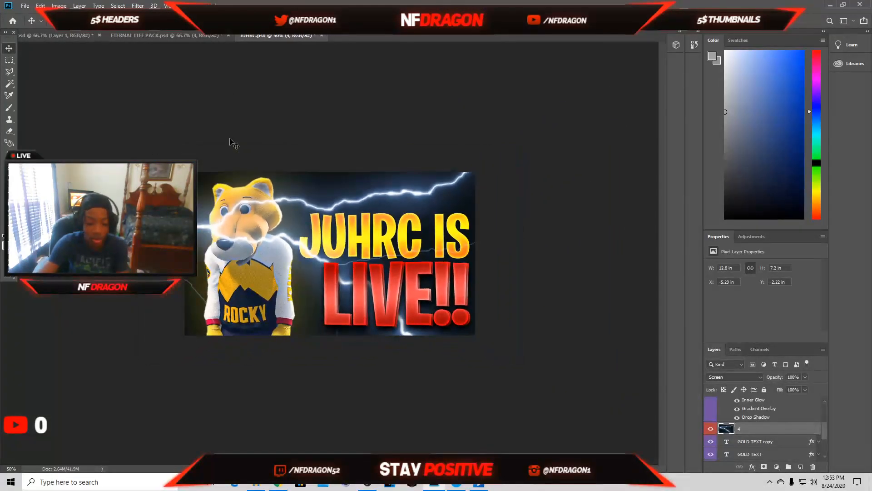
pyautogui.hotkey('ctrl', '-')
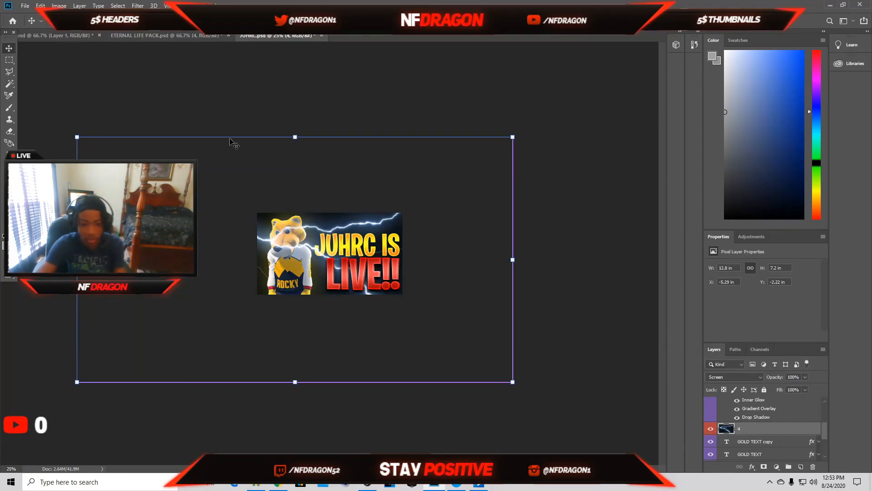
# Step: Shrink lightning layer 4 to about 9.17 x 5.16 in, rotate it clockwise and move it over the mascot
pyautogui.hotkey('ctrl', '+')
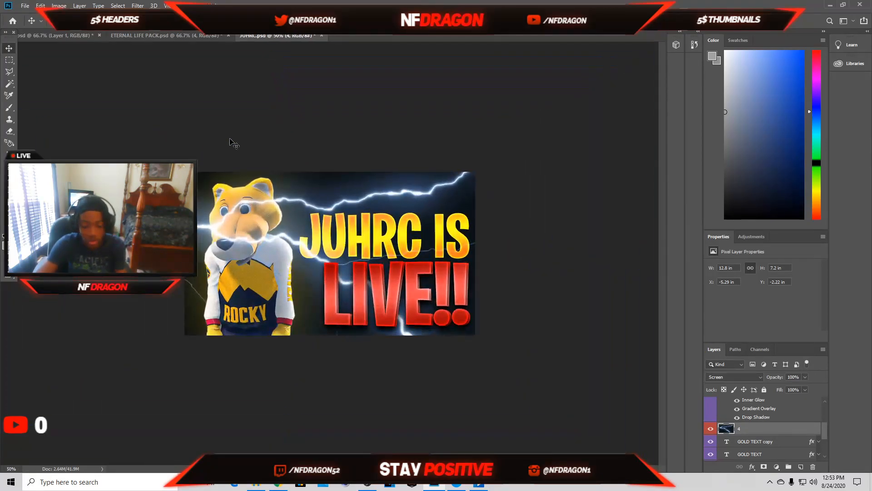
pyautogui.hotkey('ctrl', '-')
pyautogui.hotkey('ctrl', '-')
pyautogui.hotkey('ctrl', '+')
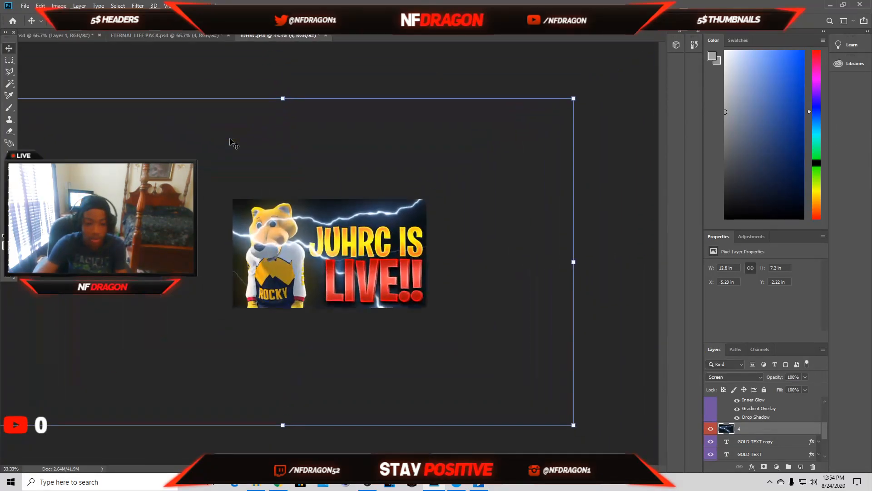
pyautogui.hotkey('ctrl', '-')
pyautogui.hotkey('ctrl', '+')
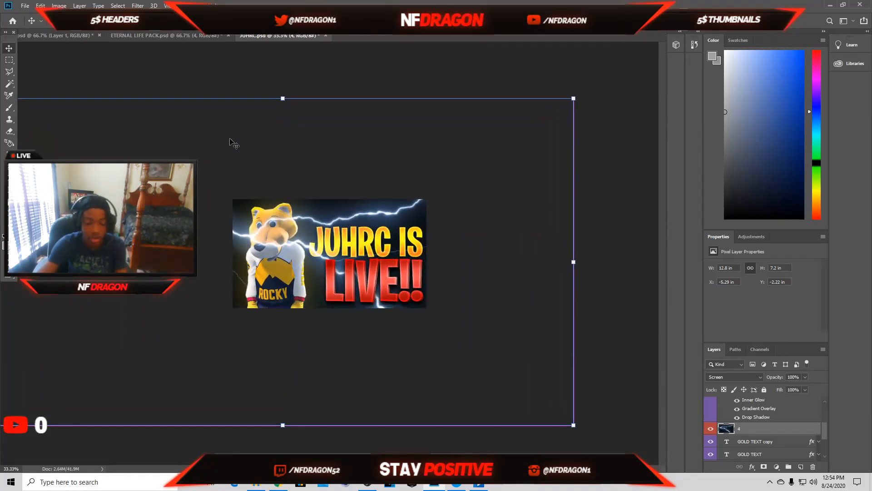
pyautogui.hotkey('ctrl', '-')
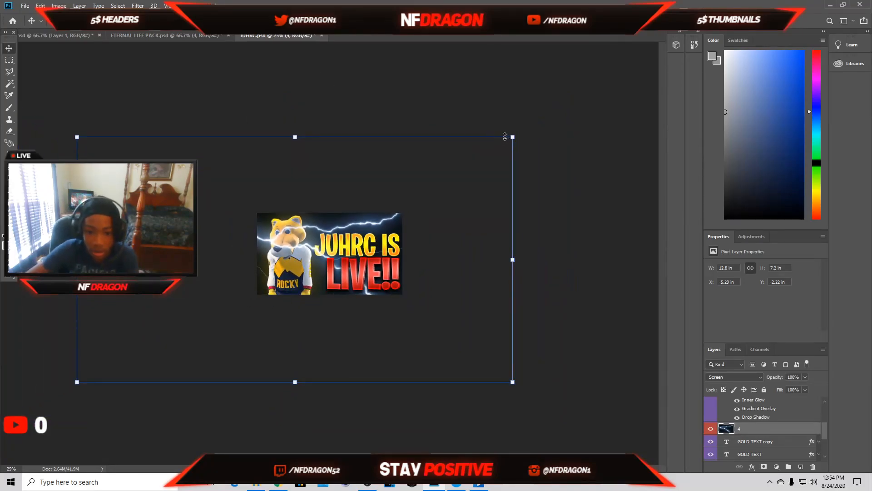
pyautogui.moveTo(509, 132); pyautogui.dragTo(558, 264)
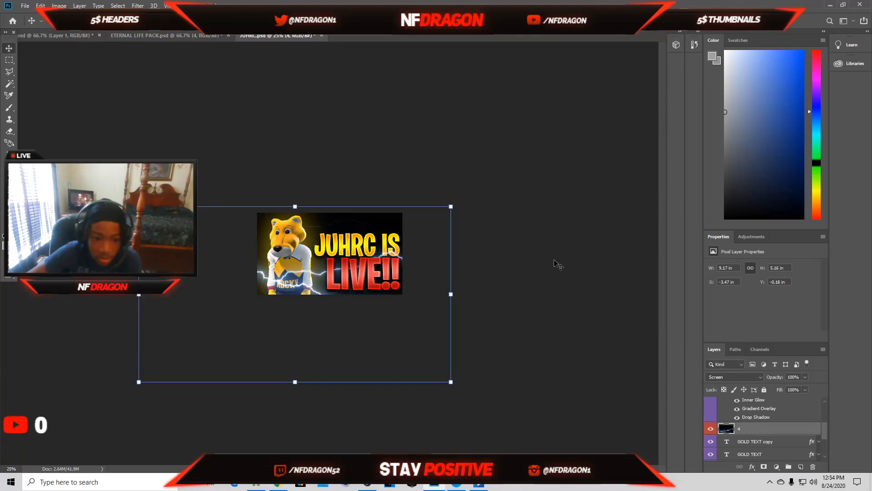
pyautogui.moveTo(454, 207); pyautogui.dragTo(557, 289)
pyautogui.moveTo(296, 288); pyautogui.dragTo(258, 254)
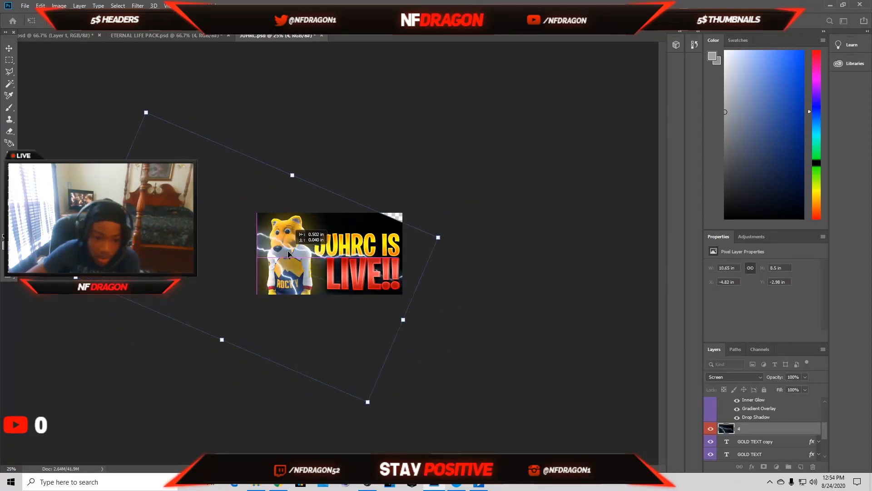
# Step: Rotate lightning layer 4 to a steep diagonal, enlarge it, apply the transform and place the layer beneath mascot Layer 0
pyautogui.moveTo(449, 240); pyautogui.dragTo(523, 318)
pyautogui.moveTo(395, 284); pyautogui.dragTo(362, 275)
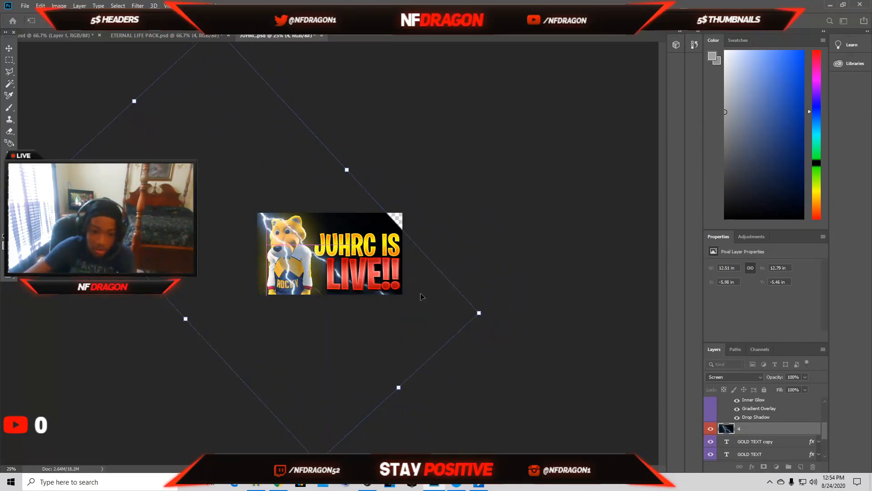
pyautogui.moveTo(483, 320); pyautogui.dragTo(392, 309)
pyautogui.moveTo(541, 315); pyautogui.dragTo(541, 421)
pyautogui.moveTo(478, 396); pyautogui.dragTo(505, 417)
pyautogui.press('Return')
pyautogui.moveTo(777, 431); pyautogui.dragTo(755, 416)
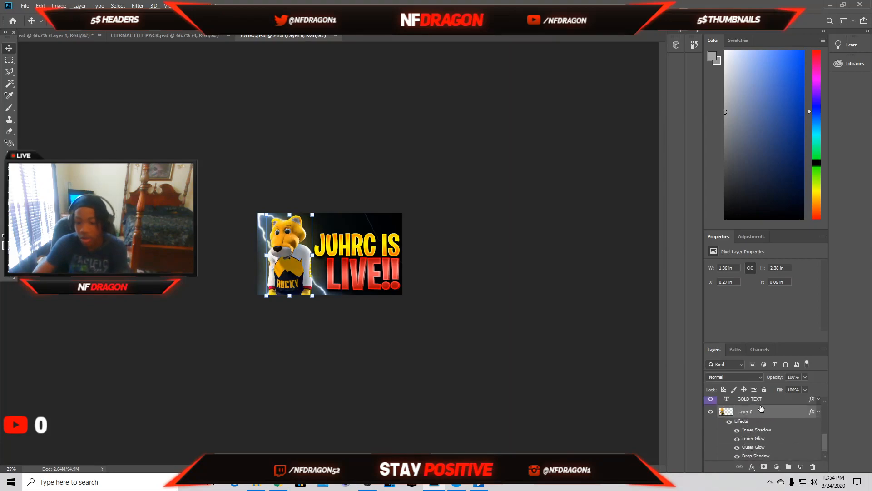
# Step: Add a Hue/Saturation adjustment layer above lightning layer 4 with hue -157 to turn the lightning yellow
pyautogui.scroll(-1, 764, 431)
pyautogui.click(777, 459)
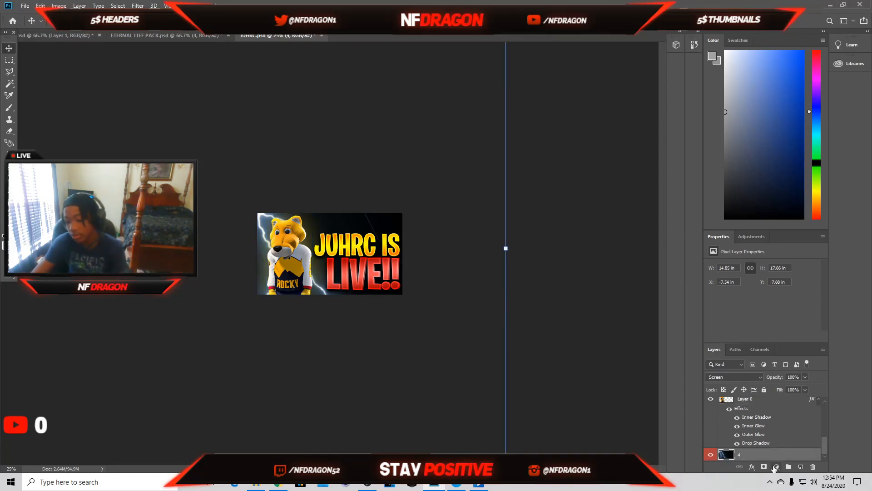
pyautogui.click(776, 467)
pyautogui.click(775, 467)
pyautogui.click(775, 467)
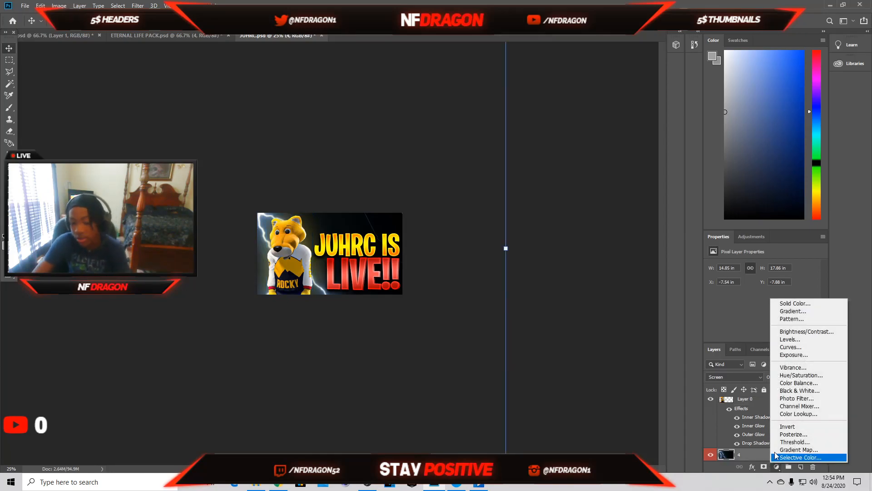
pyautogui.click(809, 375)
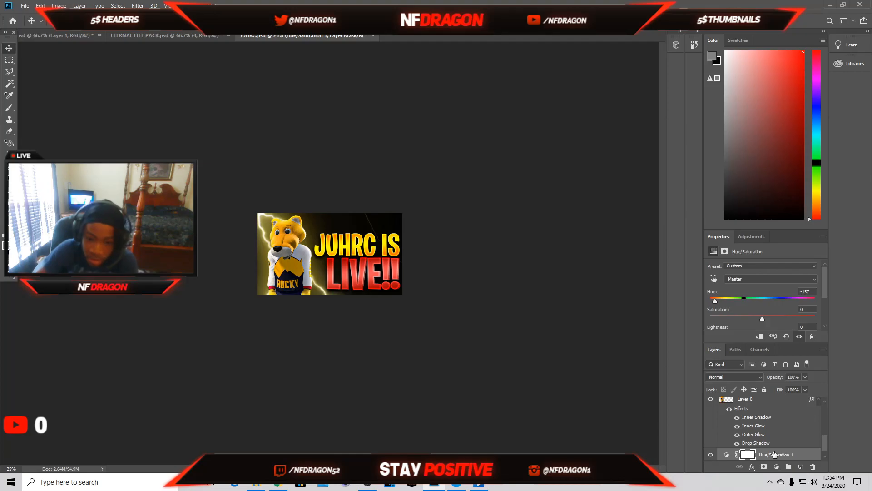
pyautogui.scroll(-1, 779, 455)
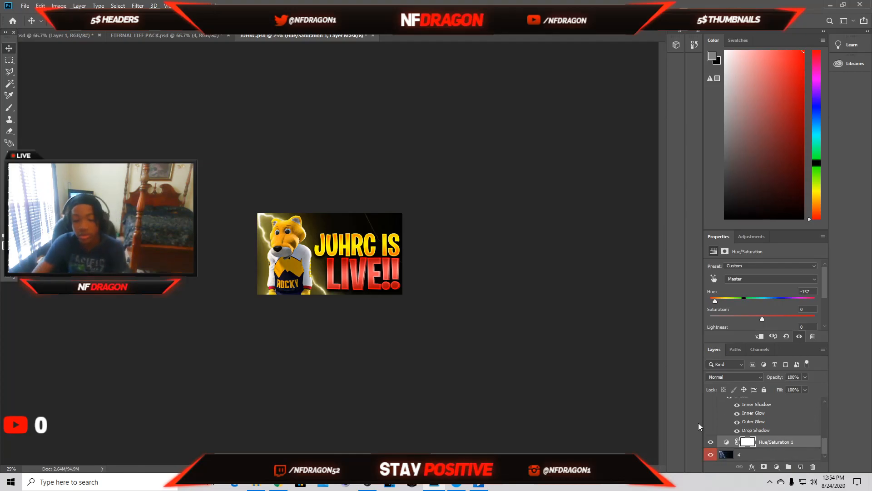
# Step: Duplicate lightning layer 4 and rotate, enlarge and position the copy so a bolt crosses above the JUHRC IS text
pyautogui.click(755, 454)
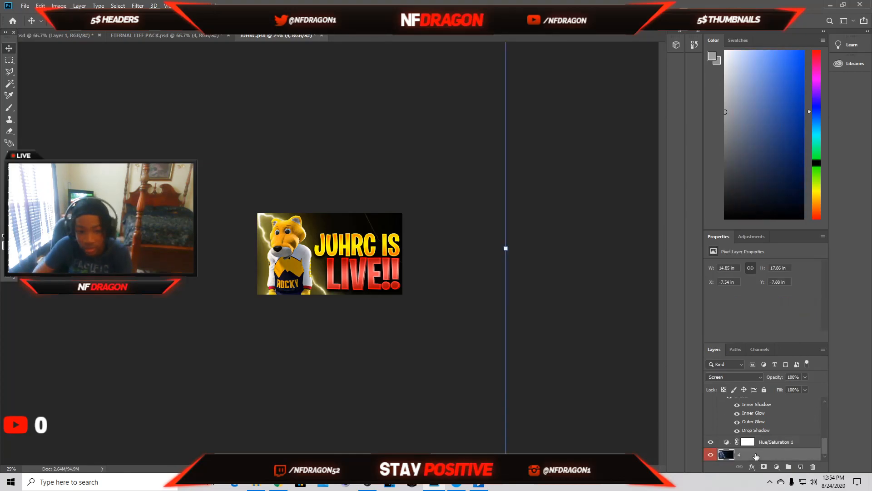
pyautogui.rightClick(756, 455)
pyautogui.click(776, 117)
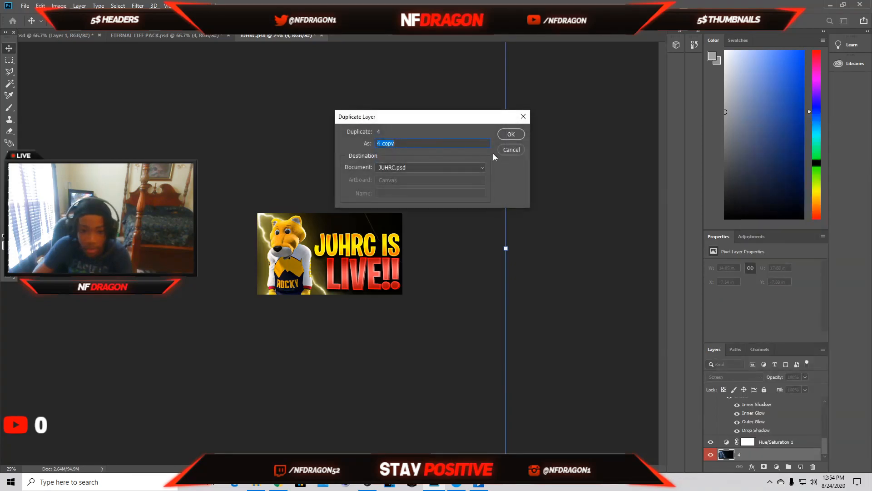
pyautogui.click(509, 135)
pyautogui.moveTo(450, 247); pyautogui.dragTo(464, 247)
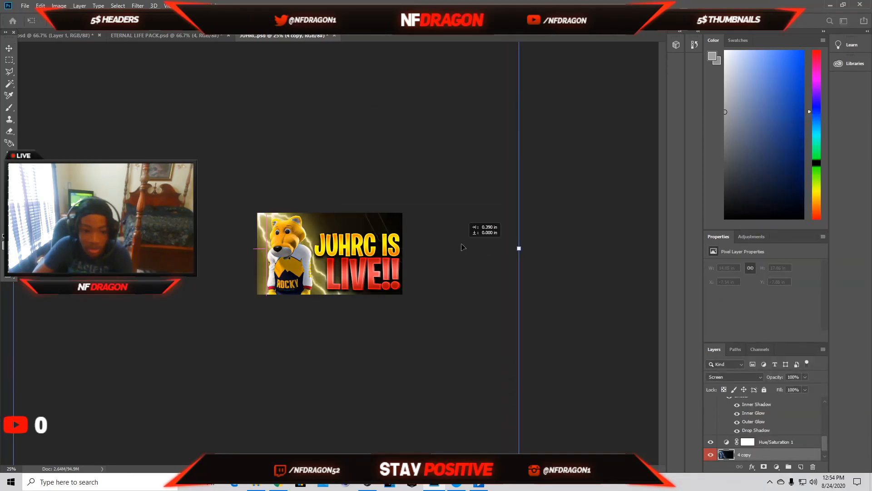
pyautogui.moveTo(546, 248); pyautogui.dragTo(364, 417)
pyautogui.moveTo(395, 367); pyautogui.dragTo(480, 378)
pyautogui.click(473, 21)
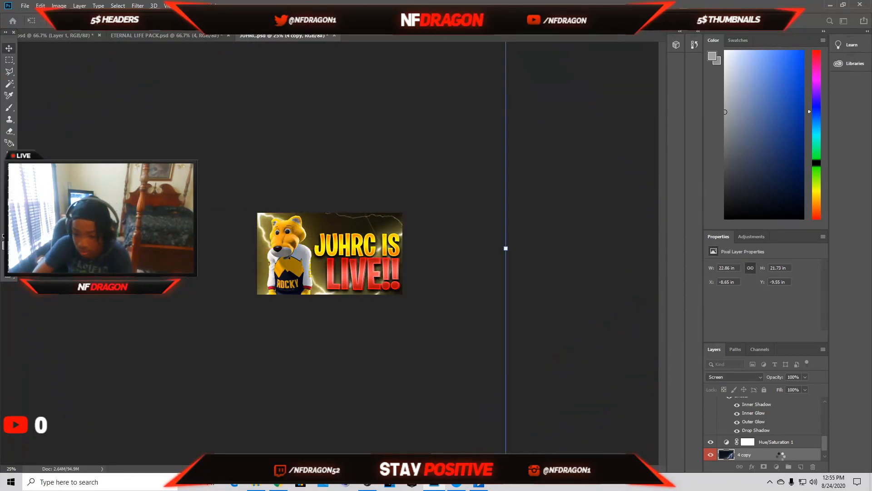
# Step: Duplicate the 4 copy lightning layer and rotate and position the duplicate so a bolt runs down between mascot and title
pyautogui.rightClick(781, 454)
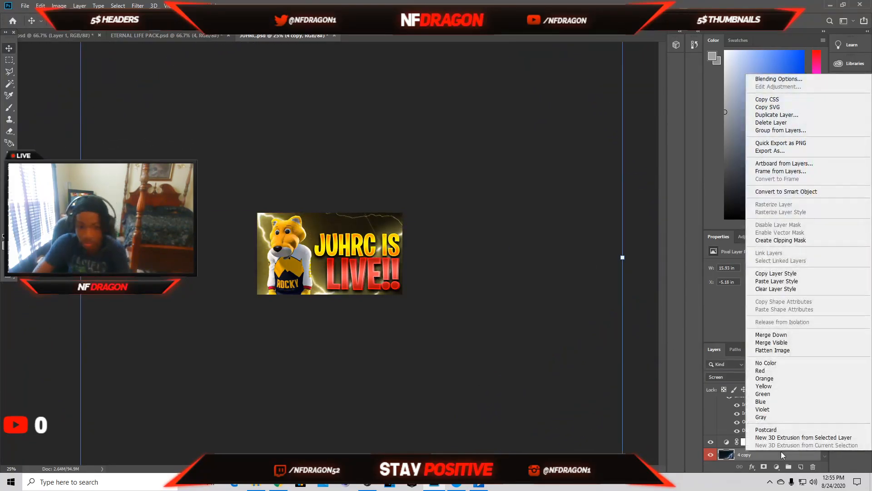
pyautogui.click(793, 115)
pyautogui.click(509, 134)
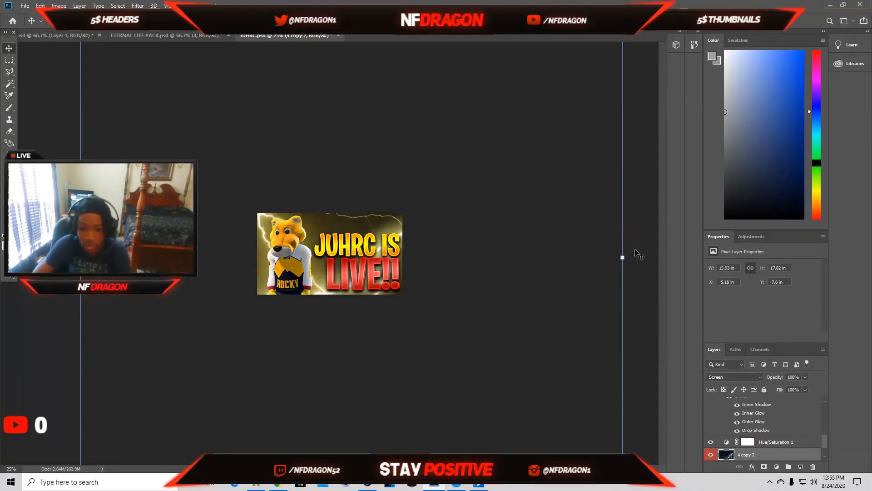
pyautogui.moveTo(630, 255); pyautogui.dragTo(596, 67)
pyautogui.moveTo(510, 192); pyautogui.dragTo(464, 179)
pyautogui.press('Return')
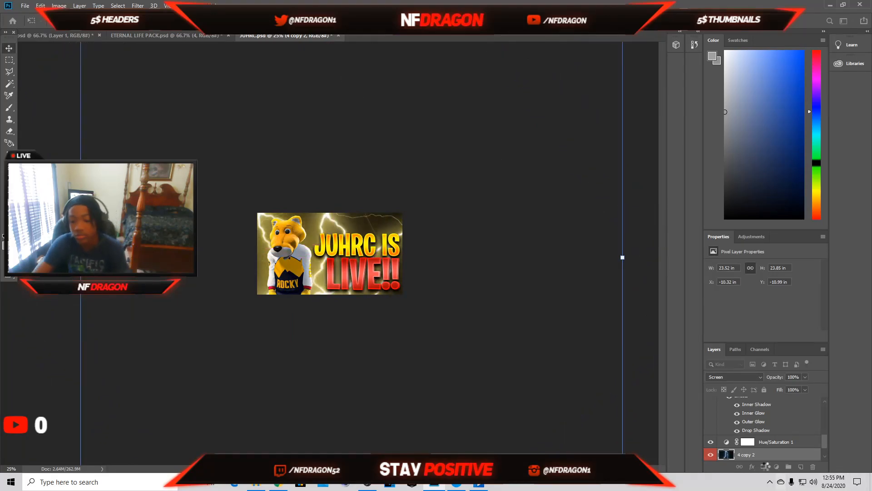
# Step: Switch to ETERNAL LIFE PACK.psd, hide layer 4 and the EFFECTS group, and collapse the group
pyautogui.click(91, 35)
pyautogui.click(165, 36)
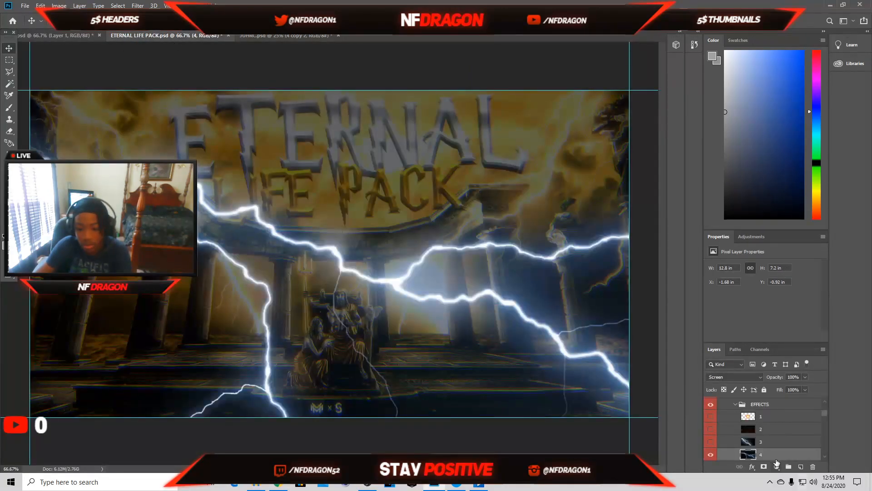
pyautogui.click(712, 455)
pyautogui.click(736, 404)
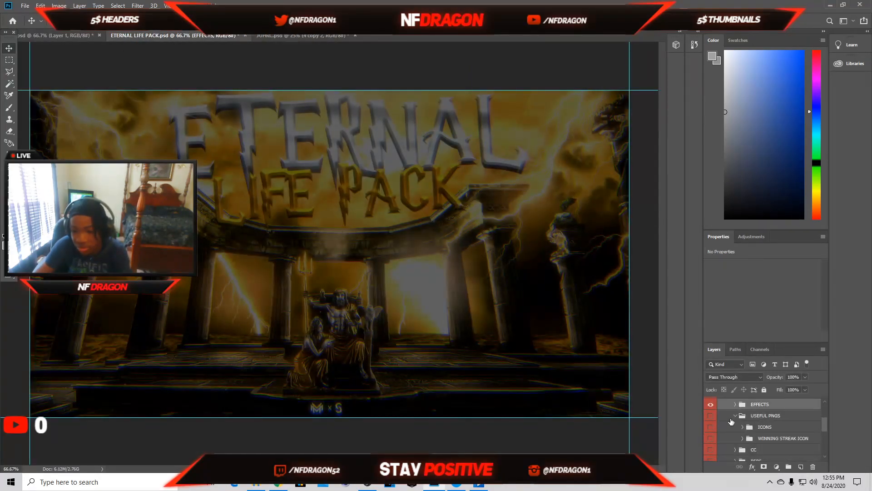
pyautogui.click(736, 404)
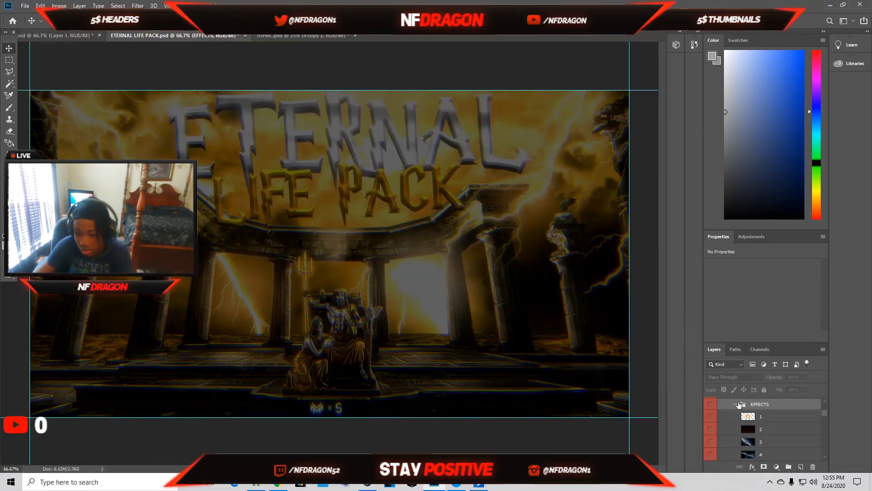
pyautogui.click(736, 405)
# Step: Show the SCREENSHOTS group in the 2K section and expand its layers
pyautogui.scroll(-3, 728, 436)
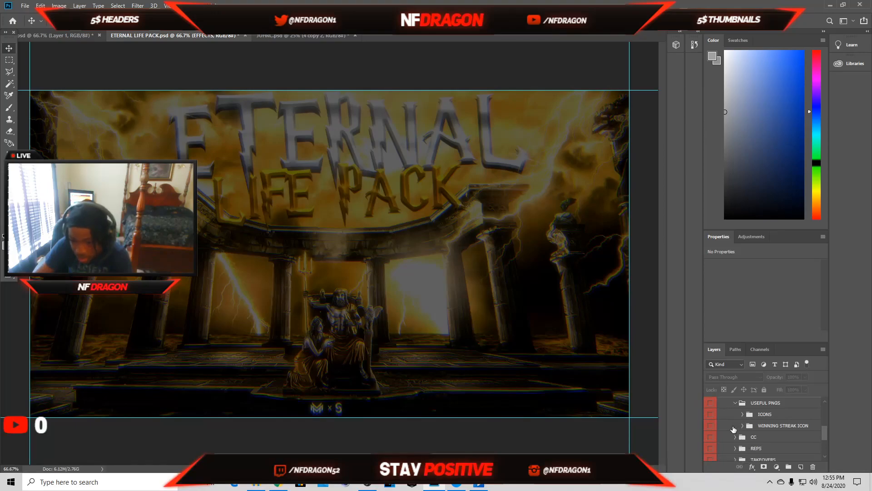
pyautogui.click(735, 444)
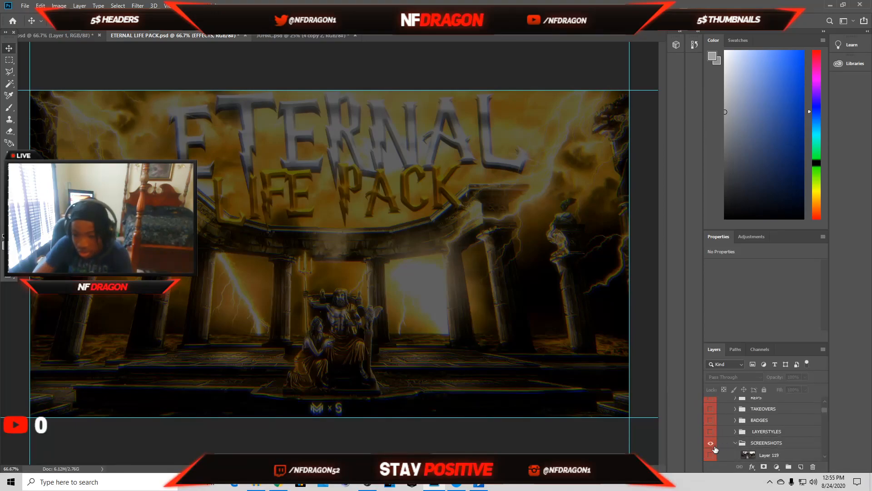
pyautogui.scroll(-10, 719, 451)
pyautogui.click(731, 453)
# Step: Preview gameplay screenshots in the SCREENSHOTS group, including Layers 63, 43 and 42, as possible thumbnail backgrounds
pyautogui.scroll(-6, 722, 443)
pyautogui.scroll(-5, 720, 439)
pyautogui.click(710, 429)
pyautogui.click(710, 429)
pyautogui.scroll(-1, 708, 441)
pyautogui.click(710, 417)
pyautogui.scroll(-5, 710, 427)
pyautogui.scroll(6, 709, 441)
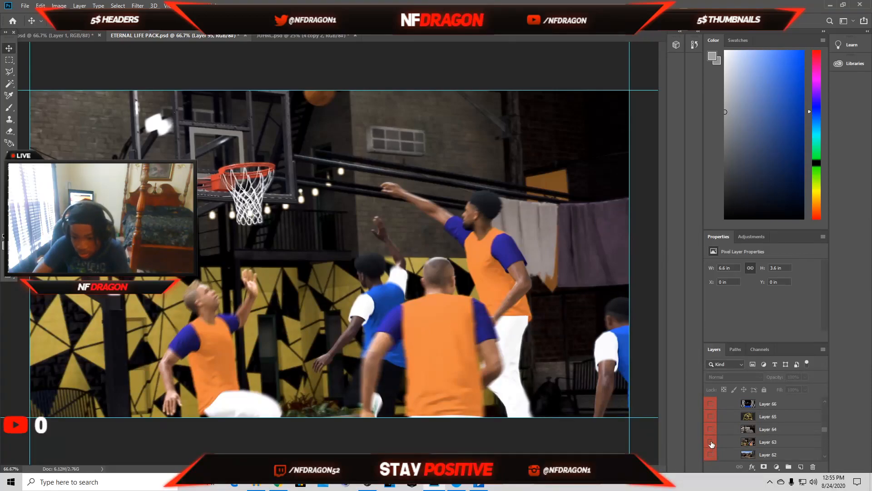
pyautogui.click(711, 441)
pyautogui.scroll(-6, 716, 450)
pyautogui.click(711, 442)
pyautogui.scroll(-2, 716, 448)
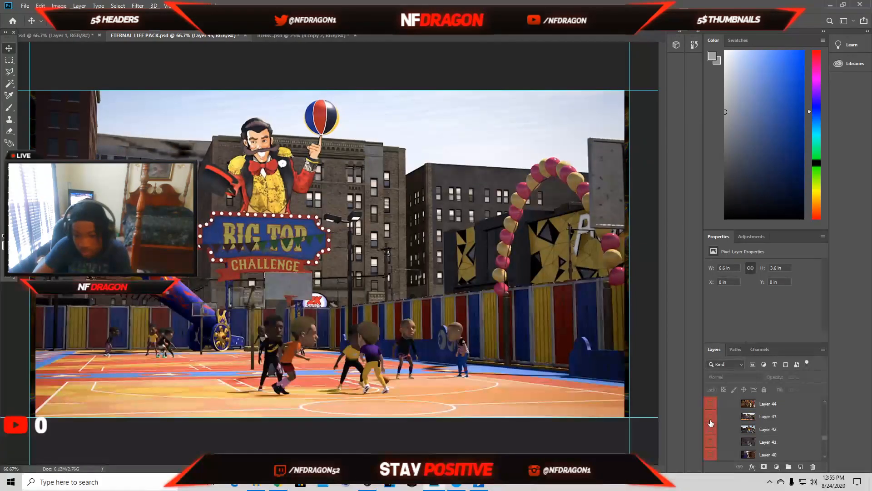
pyautogui.click(708, 419)
pyautogui.click(710, 430)
pyautogui.click(711, 430)
pyautogui.scroll(-2, 712, 444)
# Step: Show the circus-court mascot screenshot on Layer 36 and copy it into JUHRC.psd
pyautogui.click(712, 443)
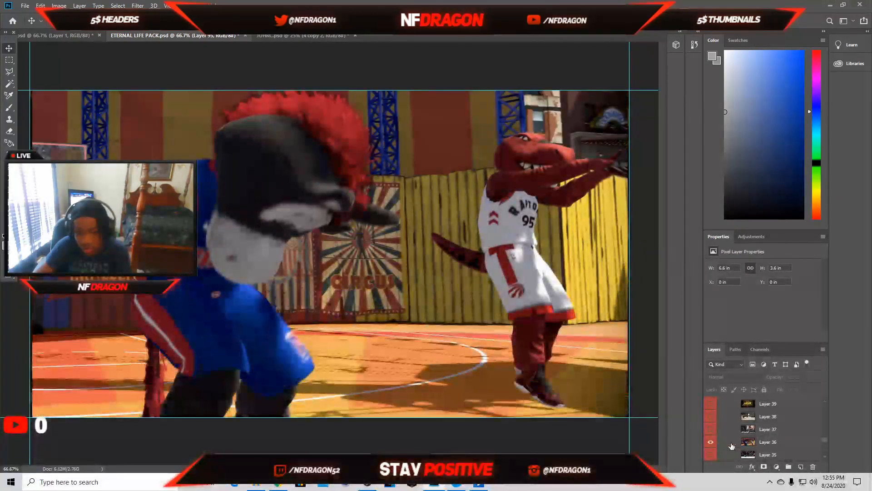
pyautogui.click(772, 441)
pyautogui.moveTo(454, 318); pyautogui.dragTo(259, 37)
pyautogui.click(357, 311)
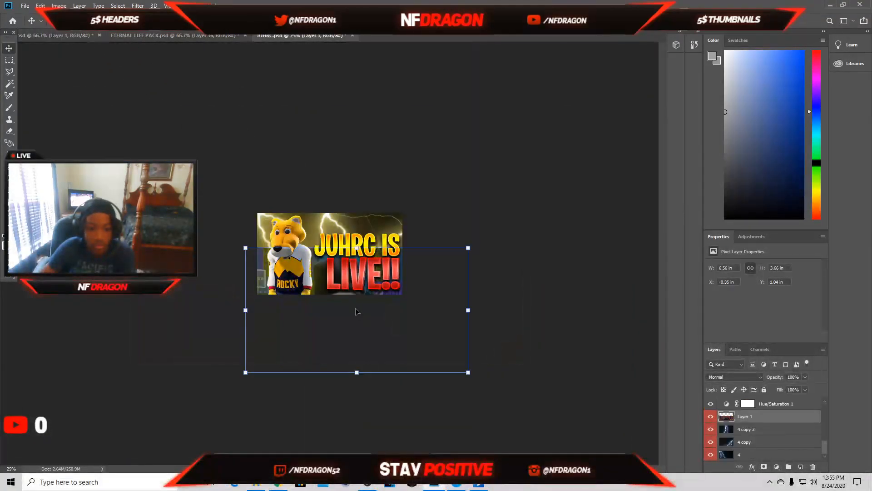
# Step: Scale the copied screenshot to about 4.84 x 2.7 in, position it to cover the canvas, and place it beneath the lightning layers
pyautogui.moveTo(391, 279); pyautogui.dragTo(372, 232)
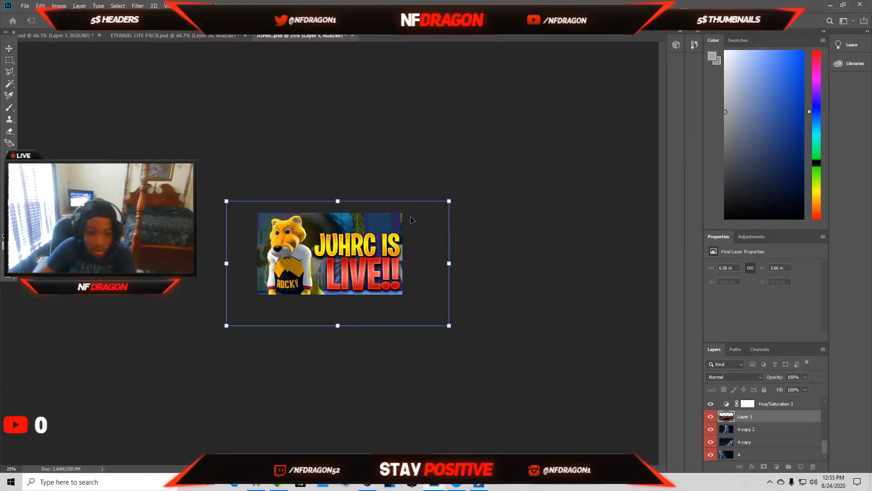
pyautogui.moveTo(449, 201); pyautogui.dragTo(378, 264)
pyautogui.moveTo(339, 268); pyautogui.dragTo(370, 237)
pyautogui.moveTo(407, 296); pyautogui.dragTo(422, 303)
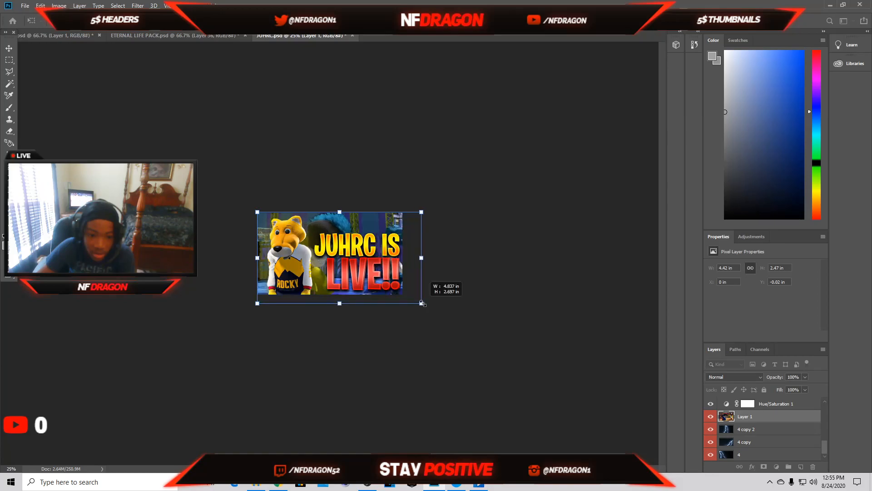
pyautogui.moveTo(374, 239); pyautogui.dragTo(371, 238)
pyautogui.press('Return')
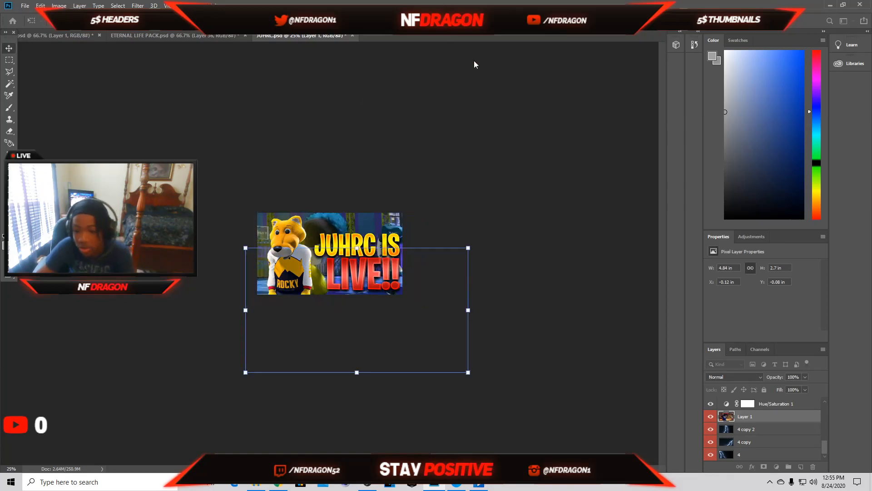
pyautogui.moveTo(759, 417); pyautogui.dragTo(752, 440)
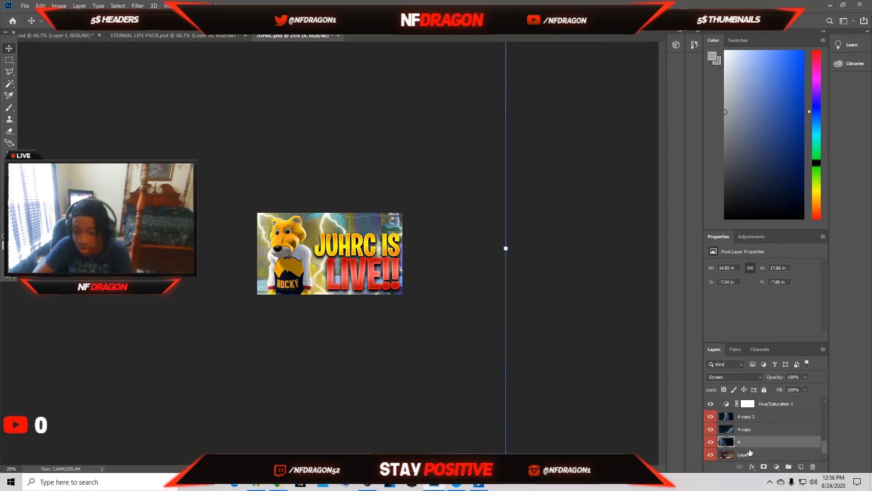
# Step: Add a Black & White adjustment layer above the background screenshot on Layer 1
pyautogui.click(746, 453)
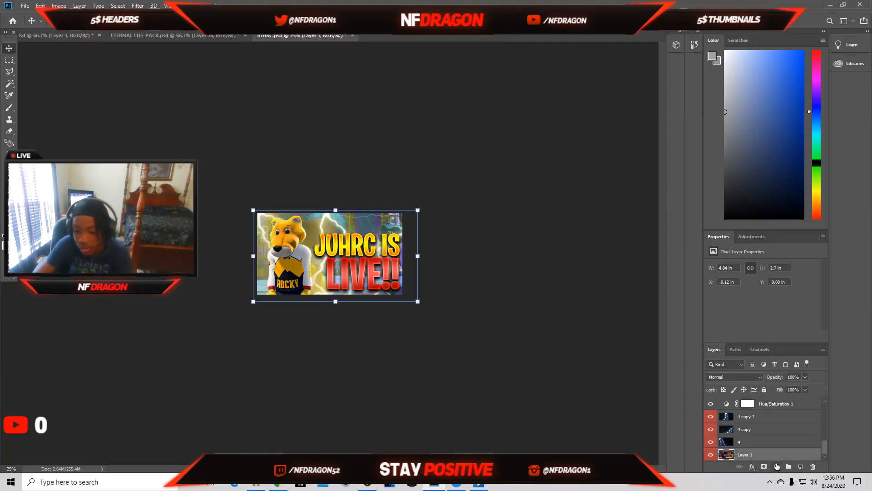
pyautogui.click(777, 466)
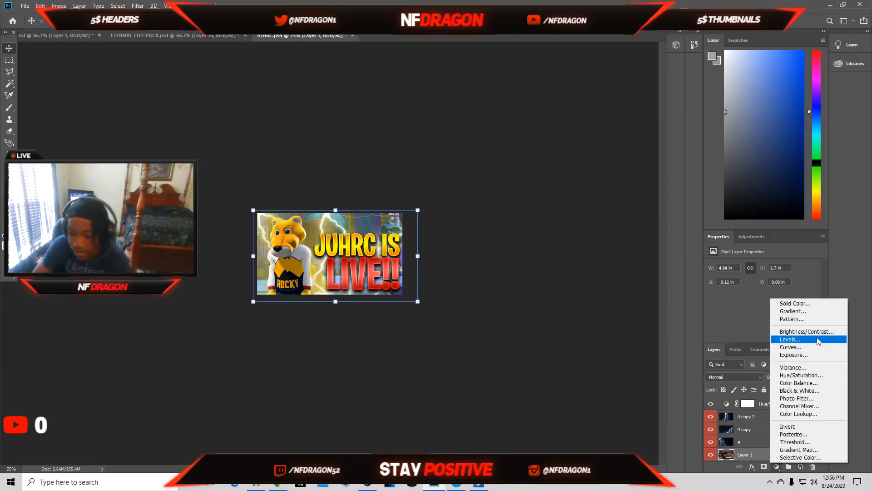
pyautogui.click(813, 391)
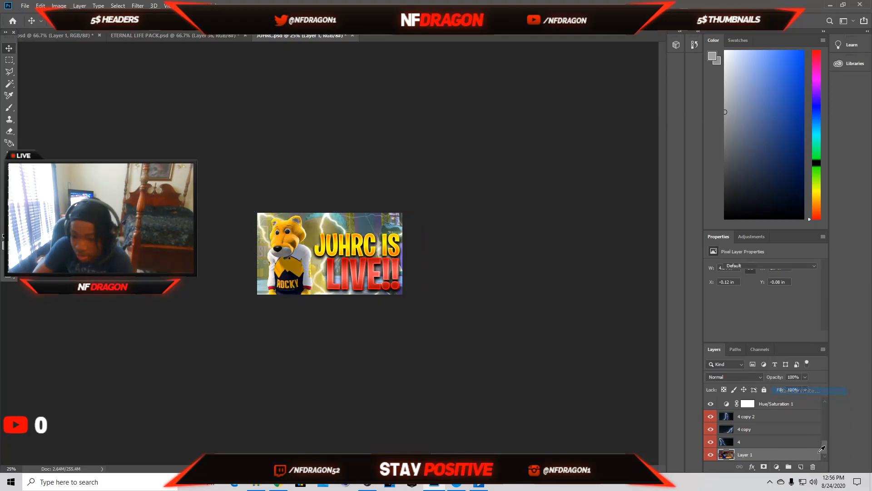
# Step: Clip the Black & White adjustment to the background screenshot and lower the opacity of lightning layer 4 to 14%
pyautogui.click(759, 336)
pyautogui.scroll(-1, 786, 416)
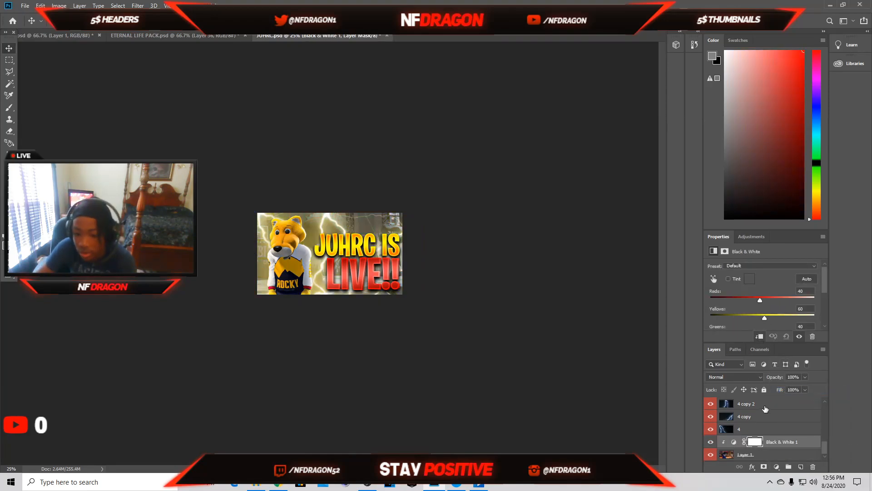
pyautogui.click(767, 429)
pyautogui.rightClick(764, 428)
pyautogui.click(766, 54)
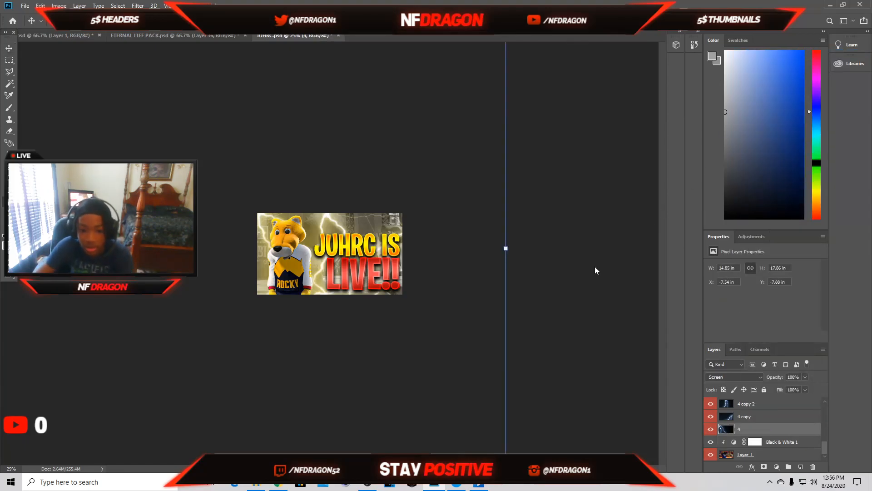
pyautogui.moveTo(692, 294); pyautogui.dragTo(686, 297)
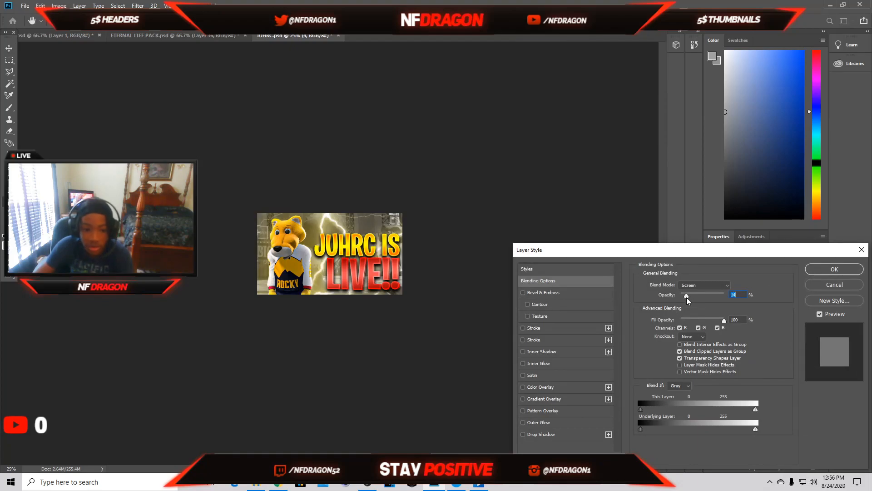
pyautogui.click(835, 269)
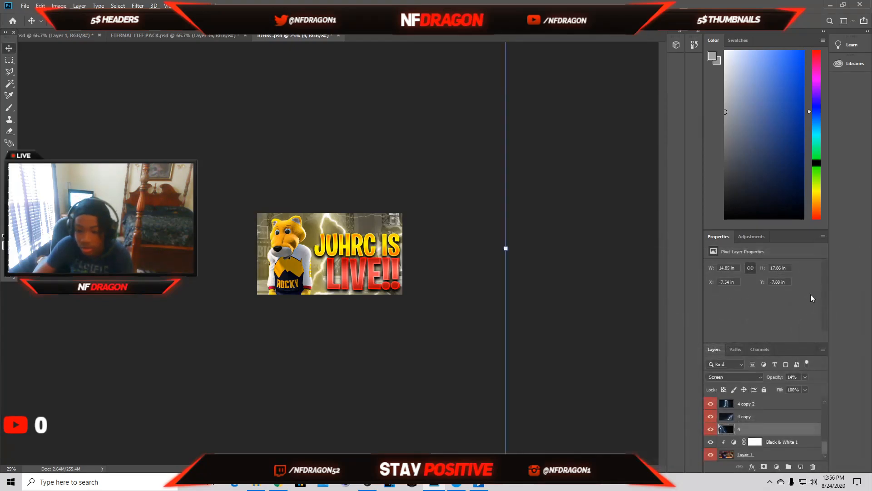
# Step: Lower the opacity of the 4 copy lightning layer to 67%
pyautogui.rightClick(759, 419)
pyautogui.click(772, 48)
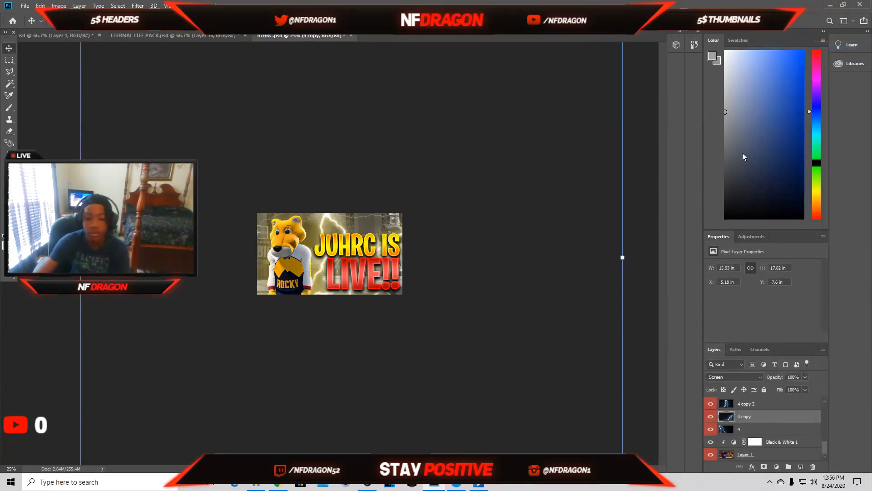
pyautogui.moveTo(697, 294); pyautogui.dragTo(746, 312)
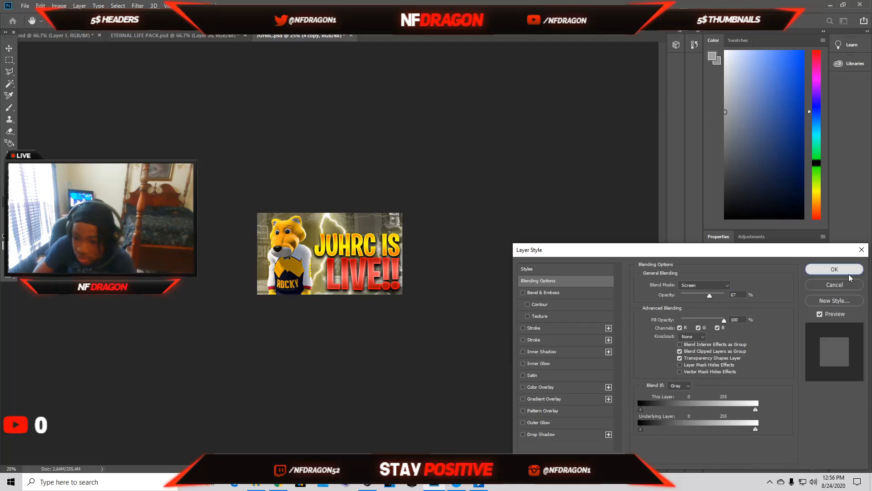
pyautogui.click(846, 272)
# Step: Lower the opacity of the 4 copy 2 lightning layer to 52%
pyautogui.rightClick(753, 406)
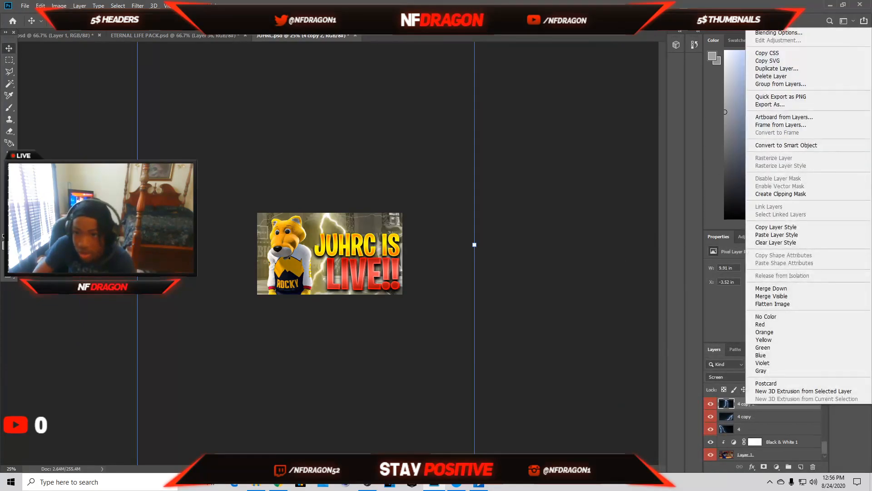
pyautogui.click(782, 33)
pyautogui.rightClick(785, 404)
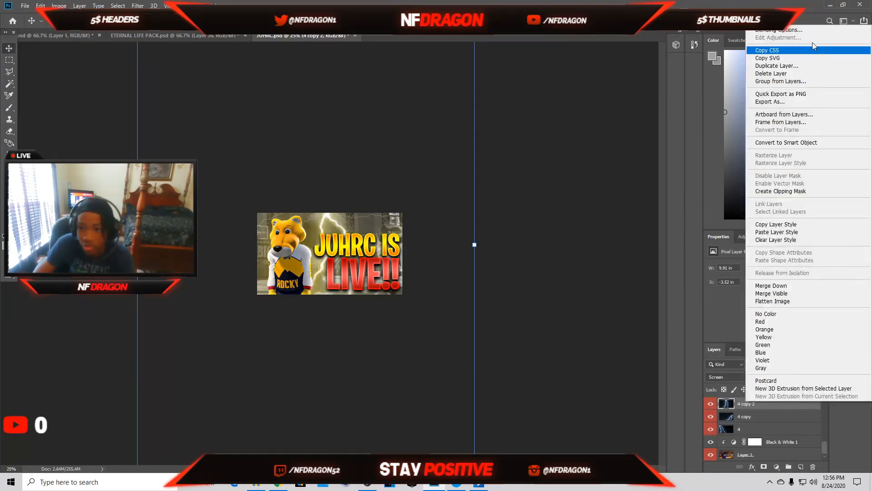
pyautogui.click(806, 31)
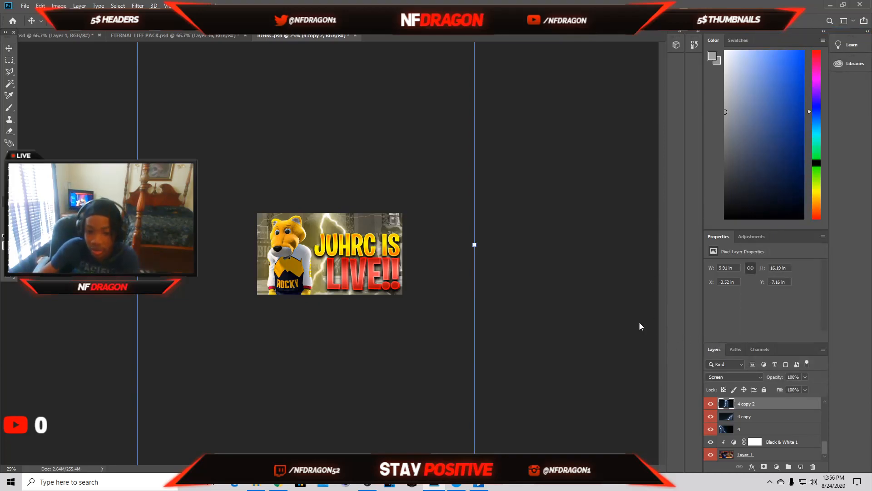
pyautogui.moveTo(687, 295); pyautogui.dragTo(699, 295)
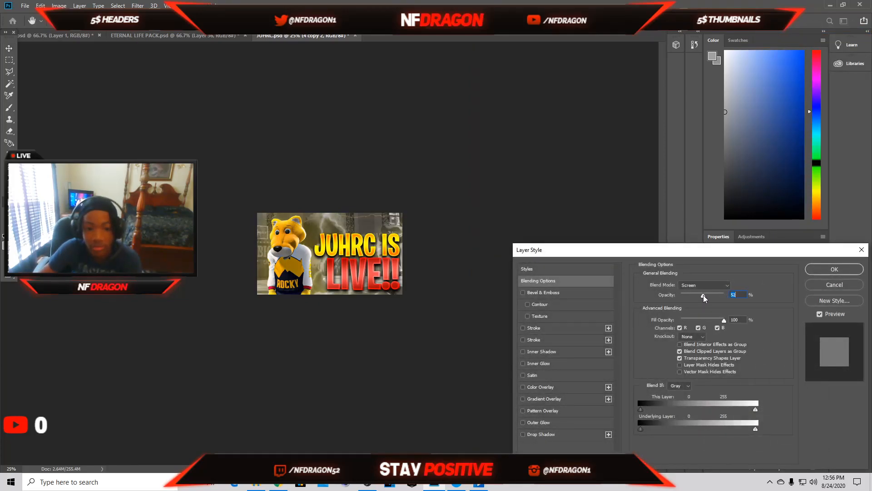
pyautogui.click(827, 269)
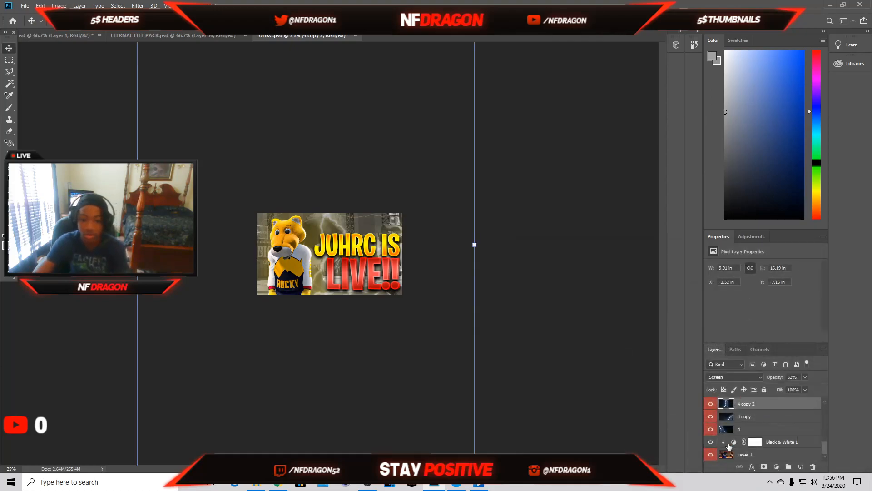
# Step: Rotate the 4 copy lightning counterclockwise and shift it about 0.47 in to the right
pyautogui.click(762, 425)
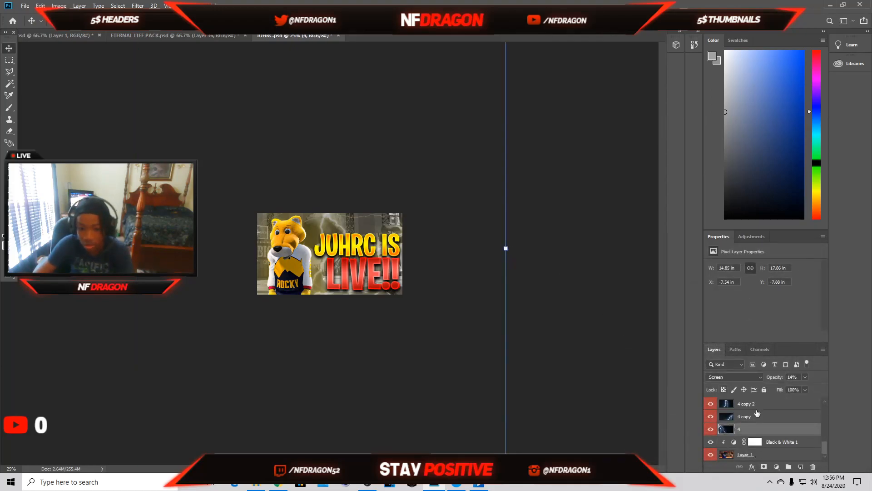
pyautogui.click(759, 416)
pyautogui.moveTo(539, 295)
pyautogui.mouseDown()
pyautogui.moveTo(473, 285)
pyautogui.moveTo(514, 292)
pyautogui.moveTo(538, 316)
pyautogui.moveTo(529, 298)
pyautogui.mouseUp()
pyautogui.moveTo(624, 257); pyautogui.dragTo(604, 178)
pyautogui.moveTo(509, 249)
pyautogui.mouseDown()
pyautogui.moveTo(533, 262)
pyautogui.moveTo(525, 255)
pyautogui.mouseUp()
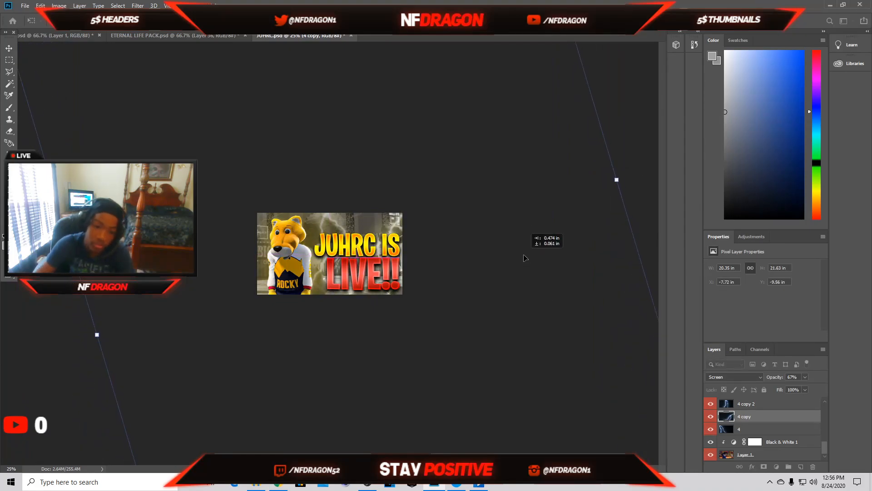
pyautogui.click(480, 20)
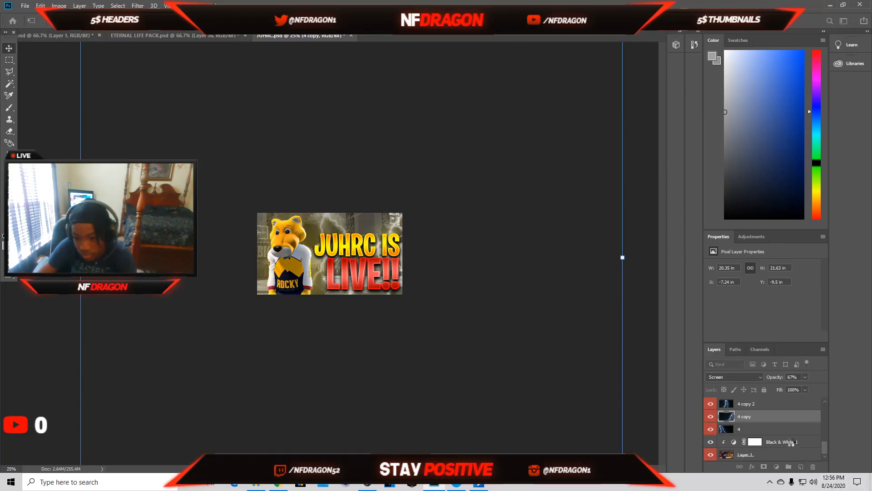
# Step: Move the lightning on layer 4 about 2.3 in left and 2.5 in up
pyautogui.click(768, 430)
pyautogui.click(513, 247)
pyautogui.moveTo(470, 242); pyautogui.dragTo(364, 159)
pyautogui.click(764, 432)
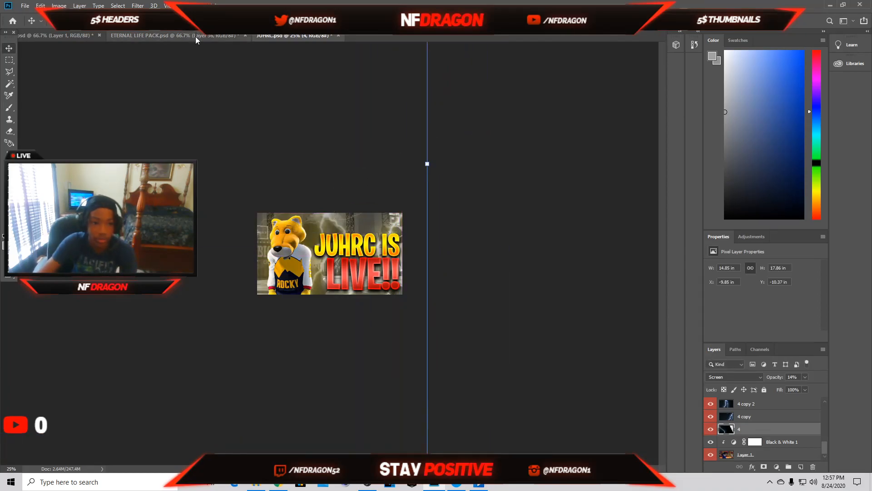
# Step: Switch to ETERNAL LIFE PACK.psd, hide the screenshots, and preview the CC group inside the 2K group
pyautogui.click(195, 36)
pyautogui.scroll(1, 811, 450)
pyautogui.scroll(-3, 718, 442)
pyautogui.click(711, 430)
pyautogui.scroll(18, 792, 451)
pyautogui.scroll(20, 787, 444)
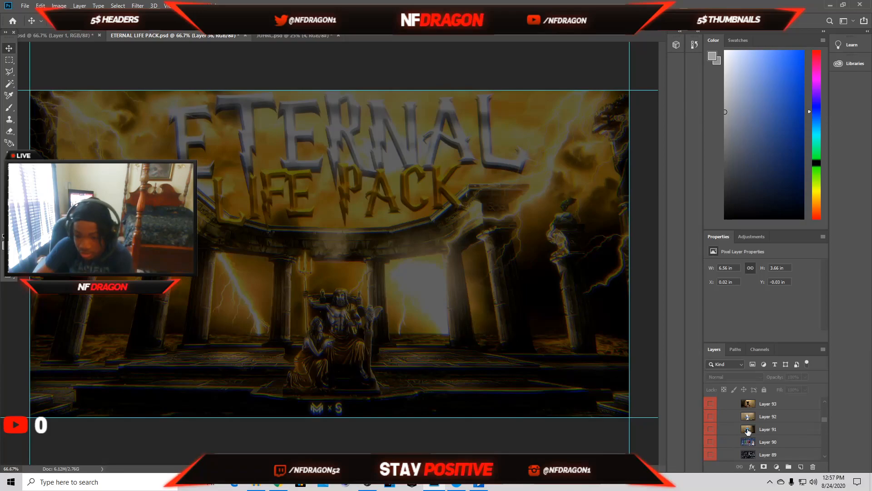
pyautogui.scroll(7, 750, 437)
pyautogui.scroll(10, 791, 454)
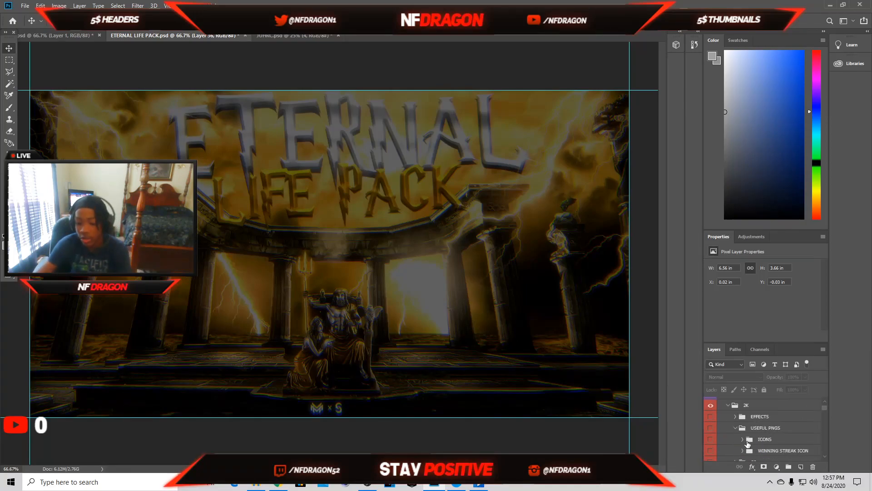
pyautogui.click(735, 424)
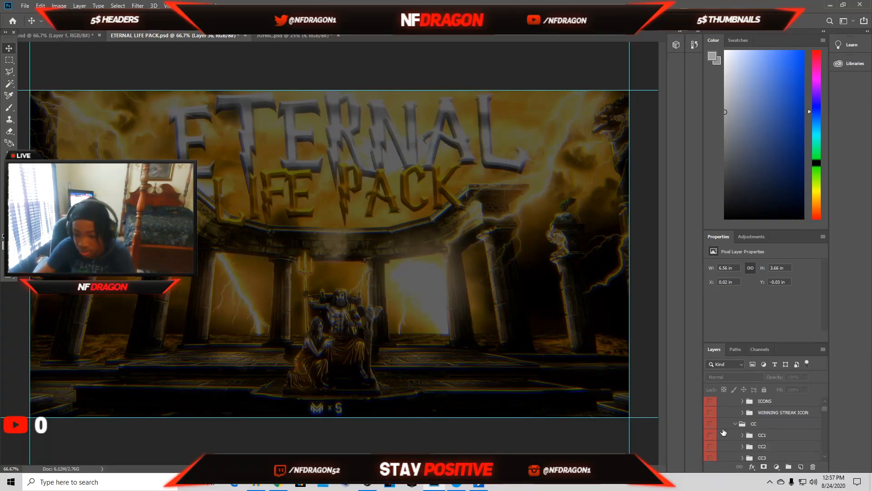
pyautogui.click(711, 424)
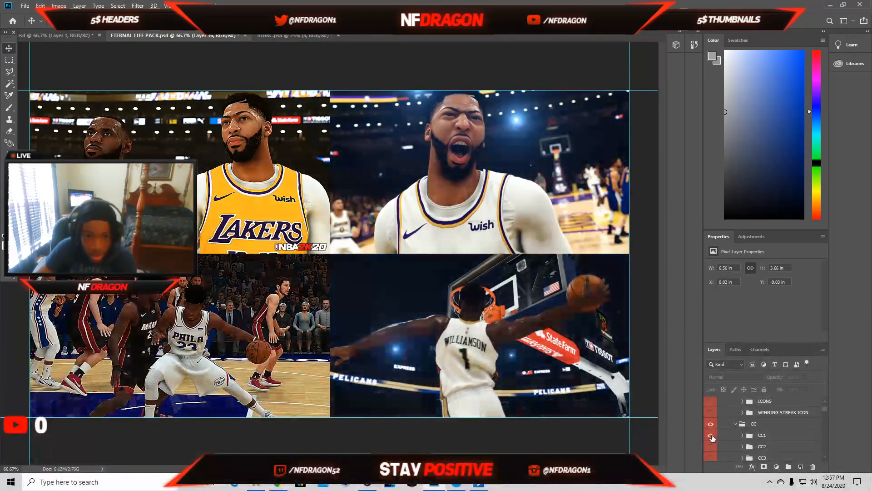
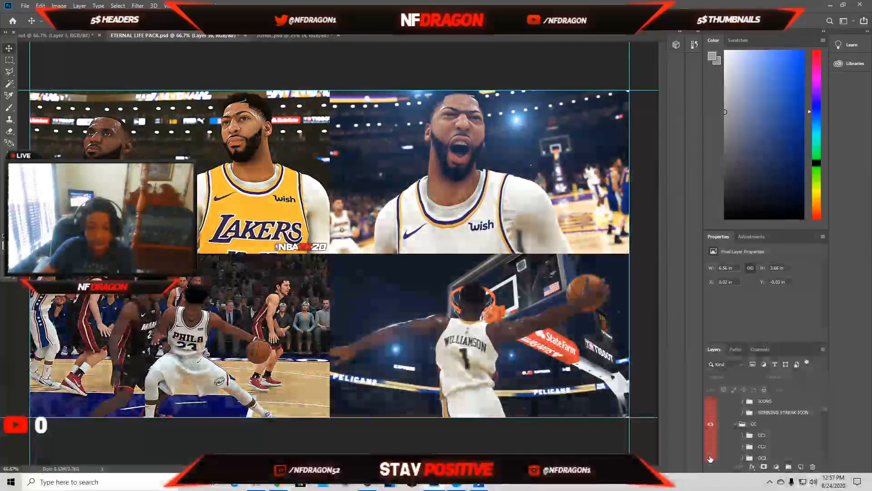
# Step: Expand the IRL PNGS group in the pack and show the CAM RECORDER BORDER layer
pyautogui.scroll(5, 712, 456)
pyautogui.click(727, 432)
pyautogui.scroll(-3, 729, 444)
pyautogui.scroll(-2, 733, 431)
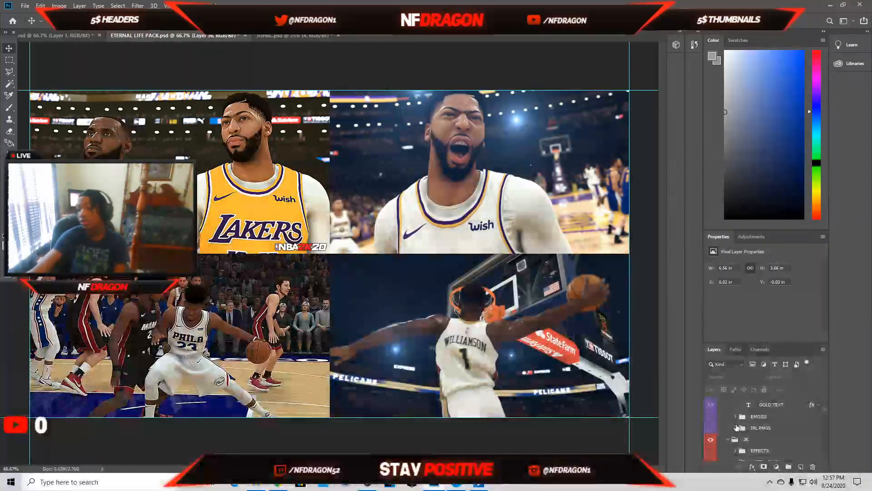
pyautogui.click(736, 427)
pyautogui.scroll(-3, 731, 430)
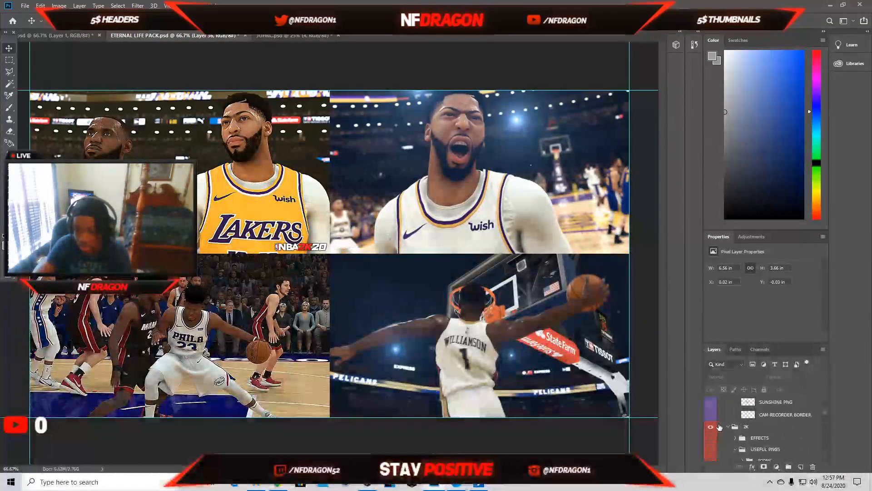
pyautogui.click(758, 415)
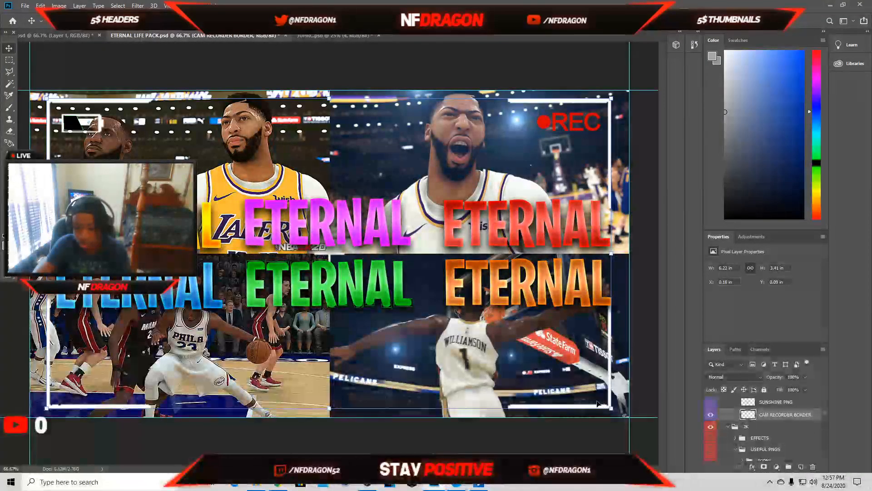
# Step: Copy the camera recorder border into JUHRC.psd and scale it to about 4.17 x 2.29 in to frame the canvas
pyautogui.moveTo(593, 409); pyautogui.dragTo(338, 266)
pyautogui.moveTo(447, 204); pyautogui.dragTo(382, 241)
pyautogui.moveTo(331, 271); pyautogui.dragTo(358, 250)
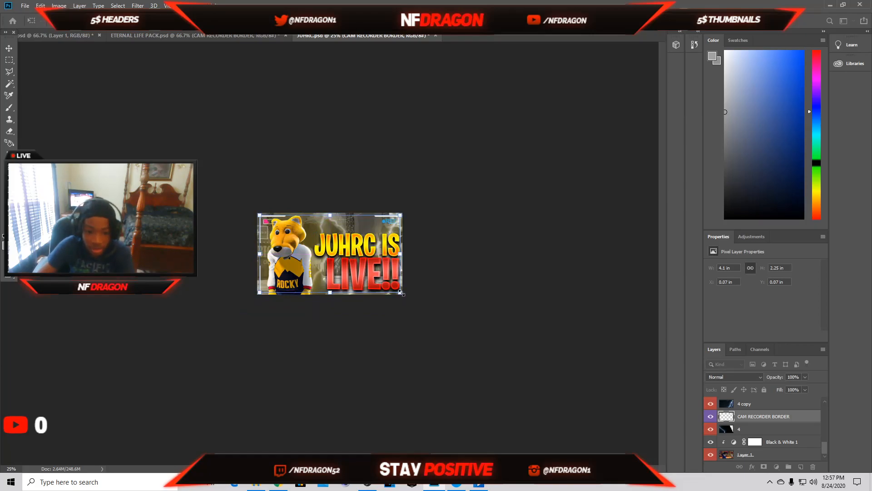
pyautogui.moveTo(400, 292); pyautogui.dragTo(385, 275)
pyautogui.moveTo(403, 214); pyautogui.dragTo(396, 218)
pyautogui.moveTo(356, 246); pyautogui.dragTo(367, 246)
pyautogui.press('Return')
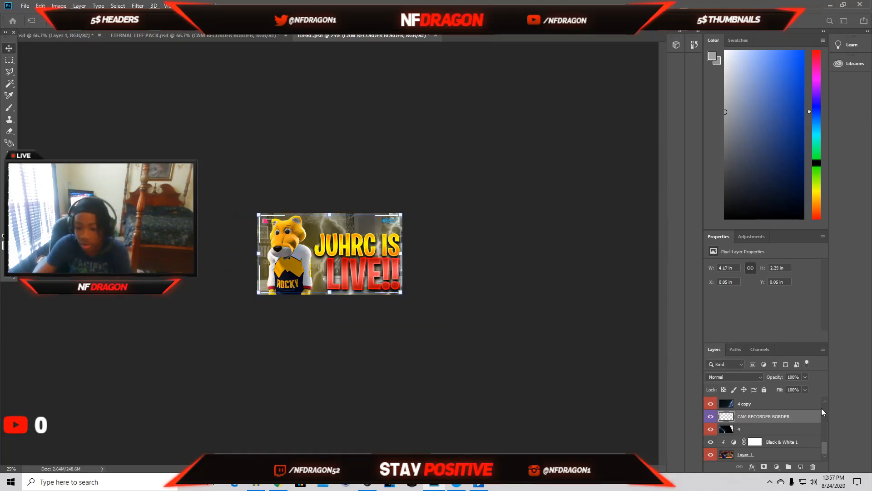
# Step: Place the CAM RECORDER BORDER layer above Hue/Saturation 1 and give it 28% opacity with a drop shadow
pyautogui.moveTo(783, 418); pyautogui.dragTo(754, 441)
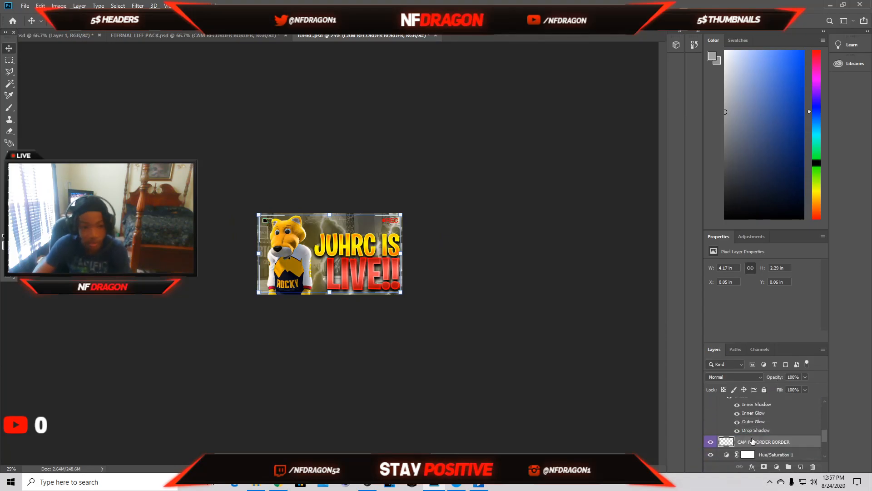
pyautogui.rightClick(767, 443)
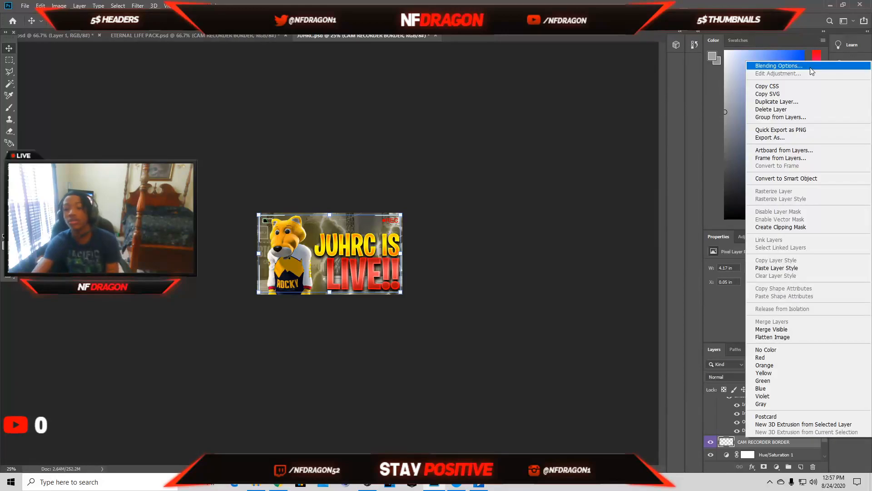
pyautogui.click(774, 65)
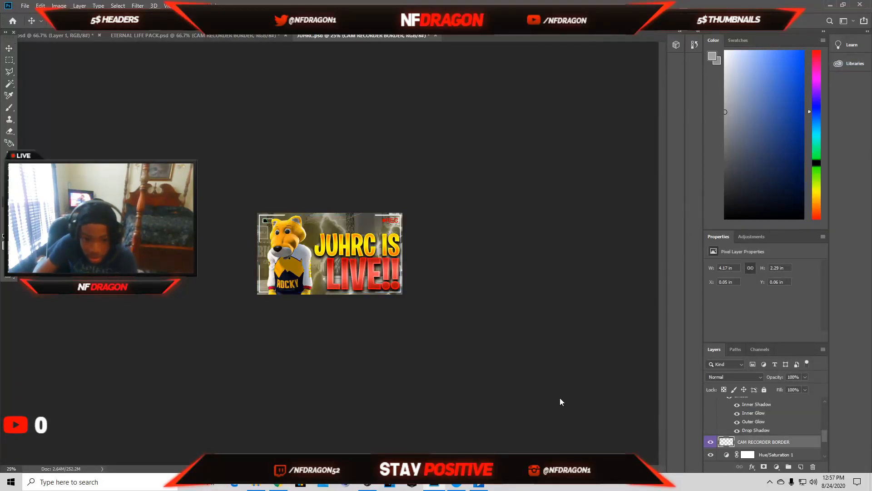
pyautogui.moveTo(698, 294); pyautogui.dragTo(694, 299)
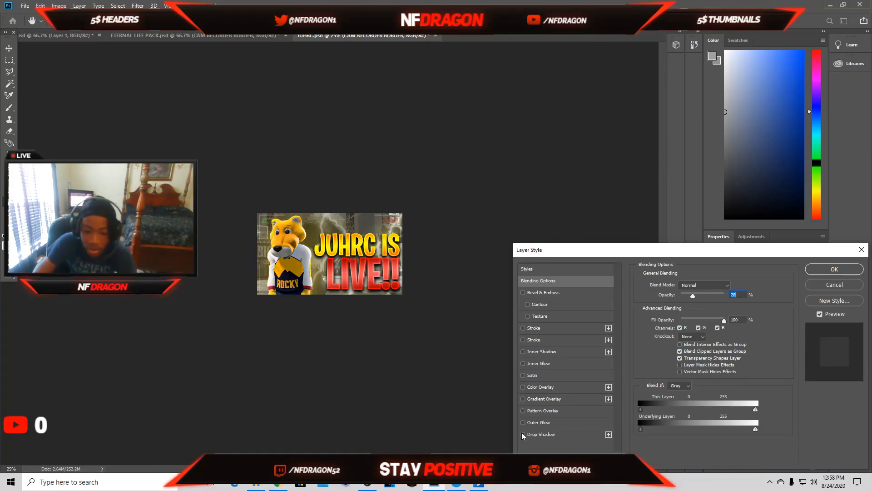
pyautogui.click(563, 436)
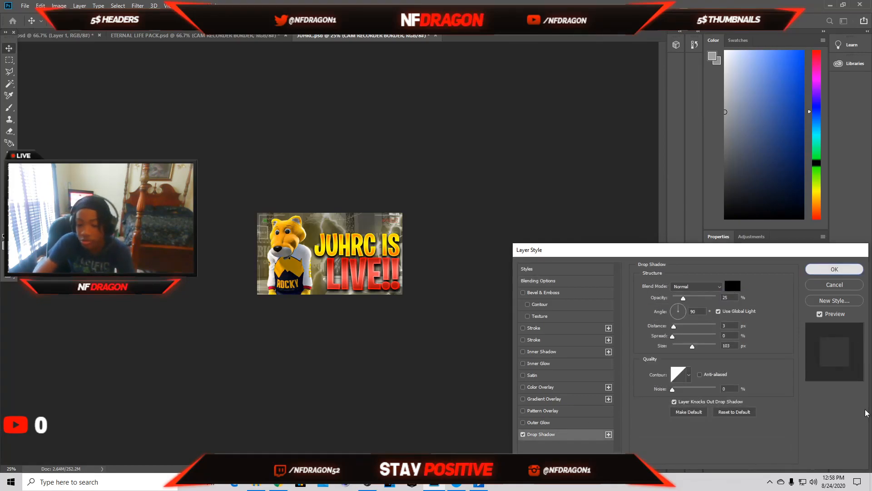
pyautogui.click(813, 273)
# Step: Add a Black & White adjustment layer above CAM RECORDER BORDER and set the border's opacity to 44%
pyautogui.click(777, 466)
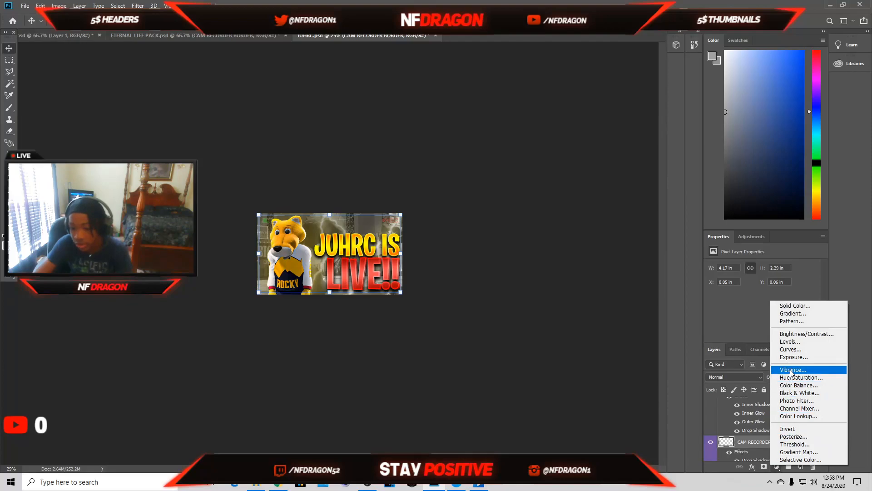
pyautogui.click(797, 393)
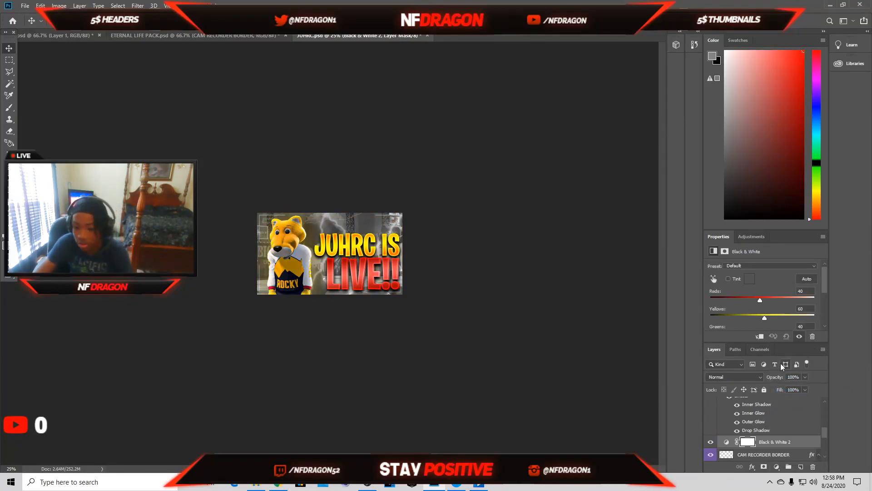
pyautogui.click(766, 455)
pyautogui.rightClick(766, 454)
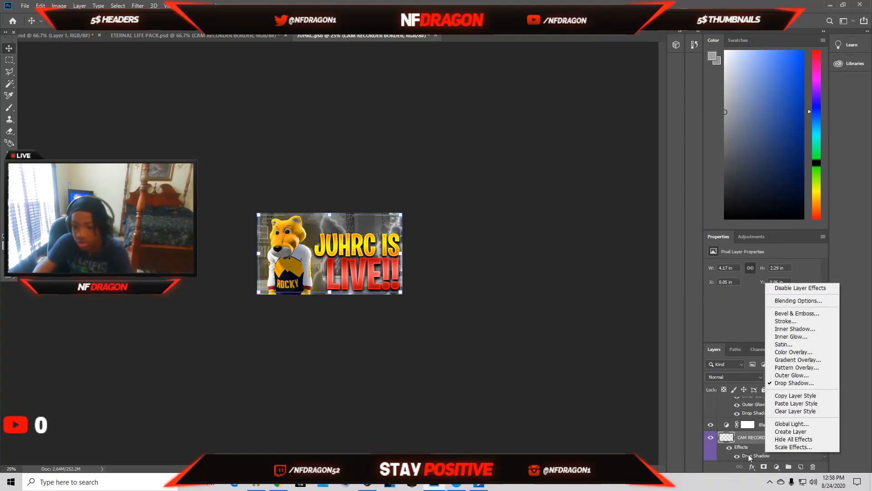
pyautogui.rightClick(750, 438)
pyautogui.click(805, 66)
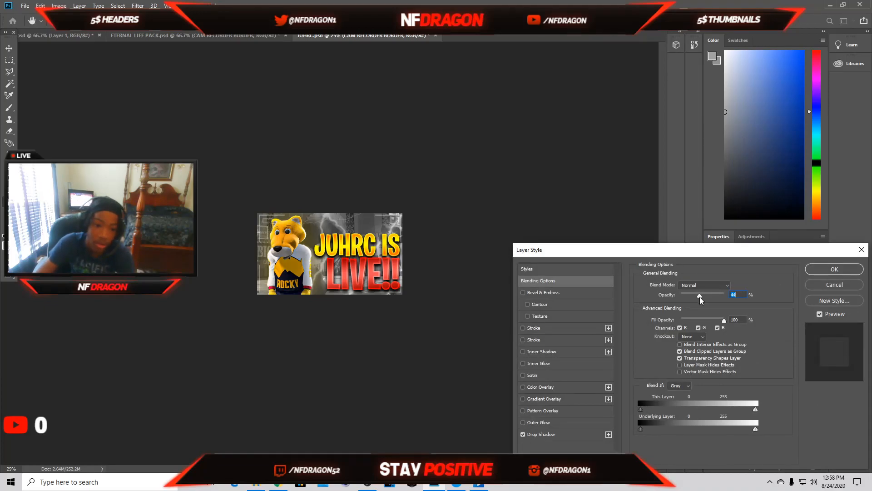
pyautogui.click(835, 271)
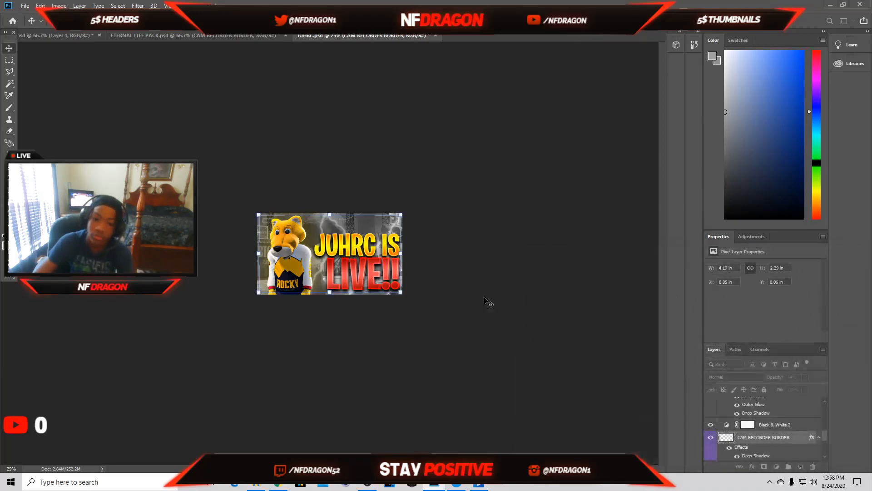
# Step: Switch to ETERNAL LIFE PACK.psd, hide the CAM RECORDER BORDER layer, and collapse and hide the IRL PNGS group
pyautogui.click(25, 8)
pyautogui.click(34, 96)
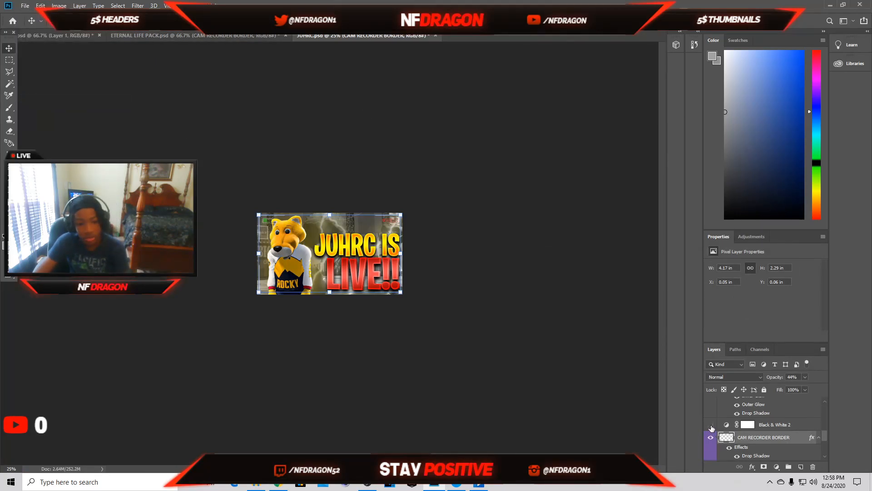
pyautogui.click(222, 36)
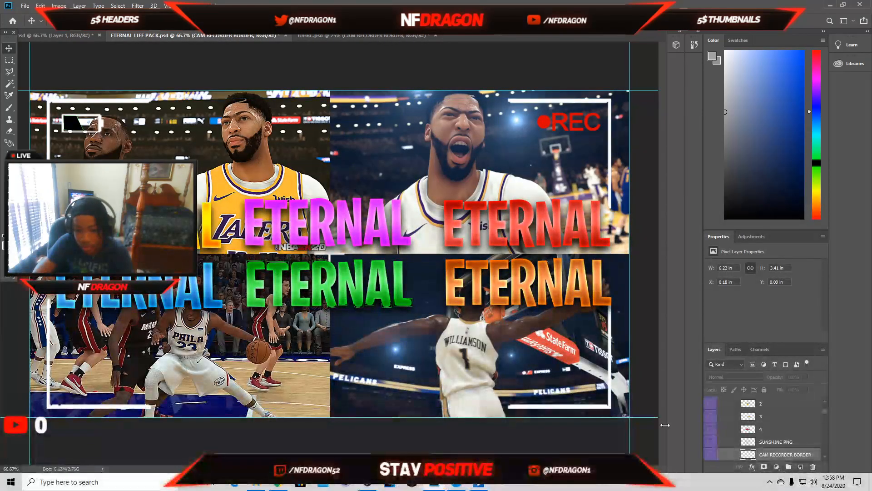
pyautogui.click(709, 450)
pyautogui.scroll(4, 728, 449)
pyautogui.click(735, 404)
pyautogui.click(711, 404)
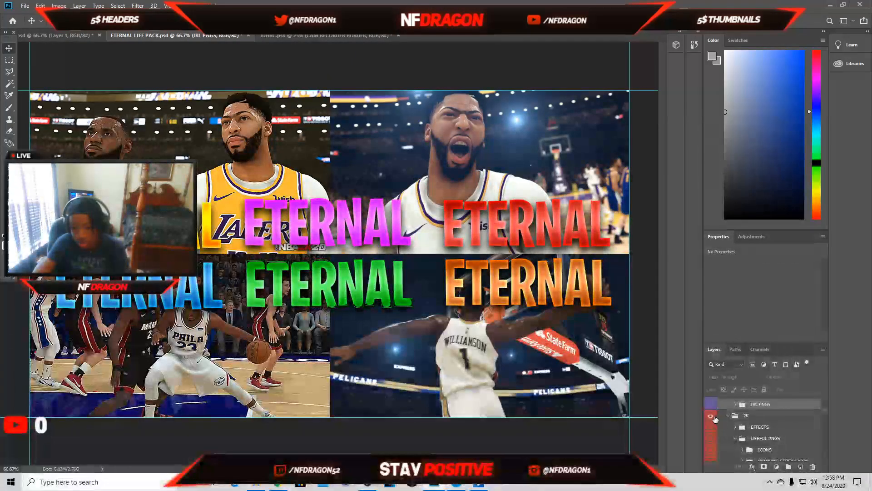
# Step: Hide the ETERNAL text samples and expose the contents of the CC group in the pack
pyautogui.scroll(5, 730, 437)
pyautogui.click(710, 423)
pyautogui.click(710, 423)
pyautogui.click(711, 434)
pyautogui.click(728, 434)
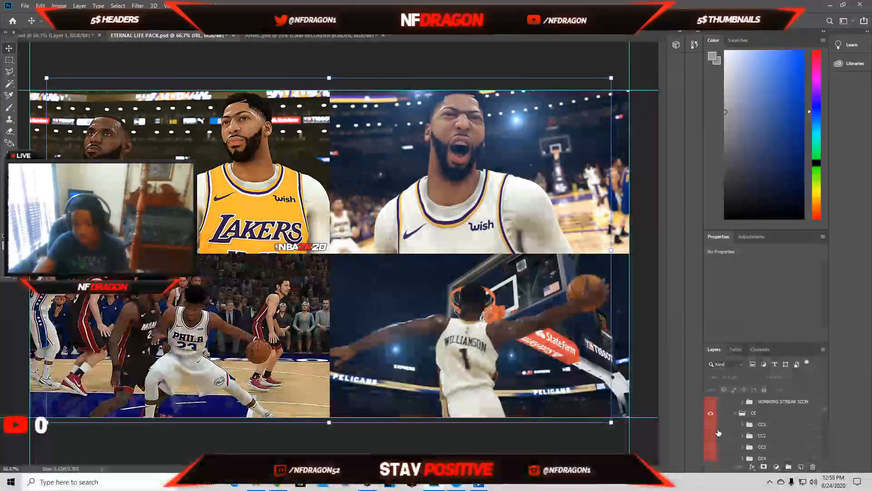
# Step: Preview the numbered color-correction groups inside CC on the pack's sample images by toggling their visibility
pyautogui.click(711, 427)
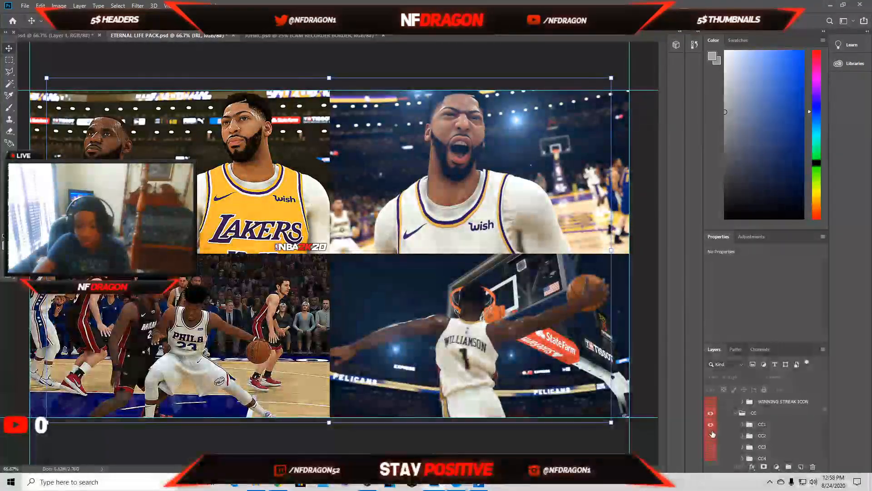
pyautogui.click(711, 437)
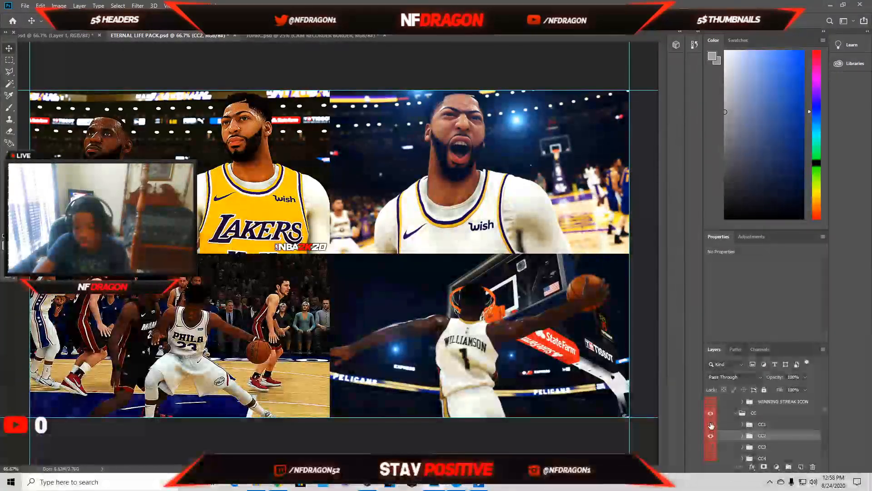
pyautogui.click(711, 425)
pyautogui.click(712, 436)
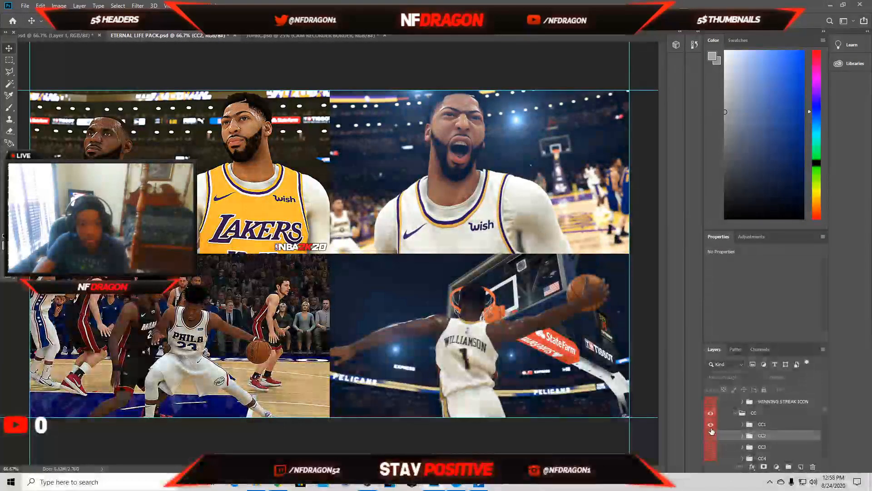
pyautogui.click(712, 435)
pyautogui.click(712, 435)
pyautogui.scroll(-1, 713, 434)
pyautogui.scroll(-1, 713, 433)
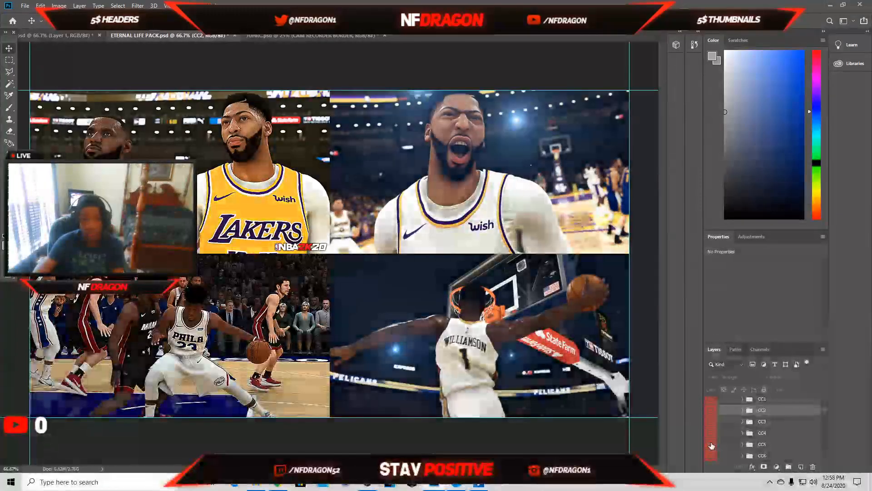
pyautogui.scroll(-1, 712, 444)
pyautogui.click(712, 445)
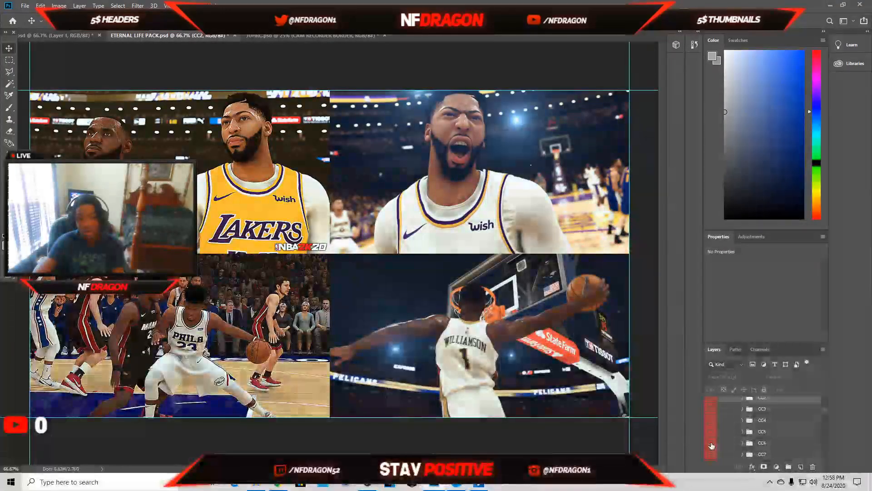
pyautogui.click(710, 431)
pyautogui.click(711, 431)
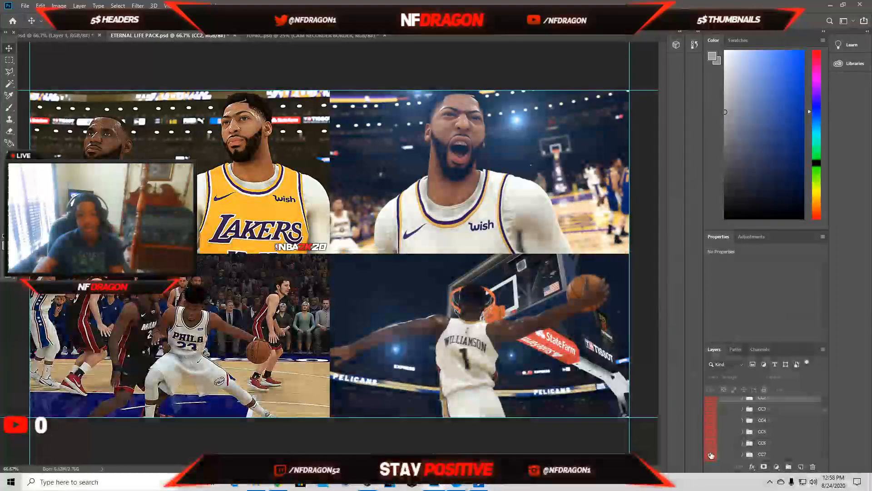
pyautogui.click(711, 455)
pyautogui.click(711, 456)
pyautogui.scroll(-3, 711, 454)
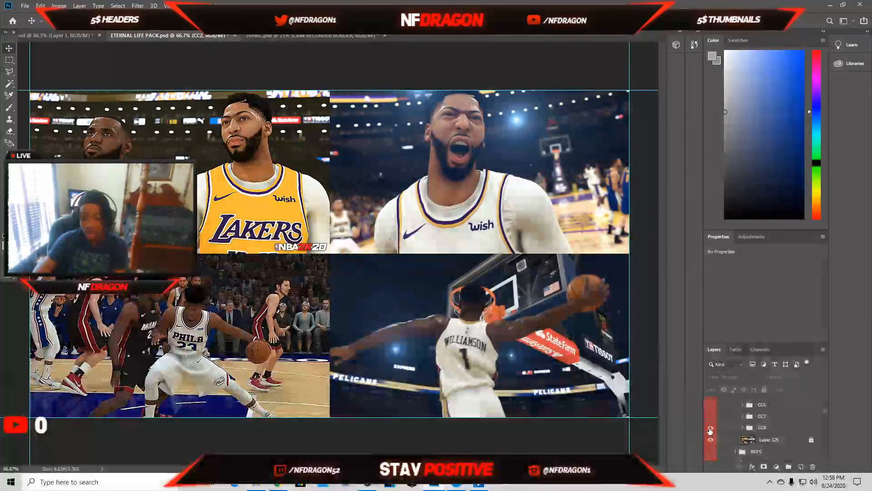
# Step: Return to JUHRC.psd and add a Hue/Saturation adjustment above GOLD TEXT copy 3 with saturation +17
pyautogui.click(85, 37)
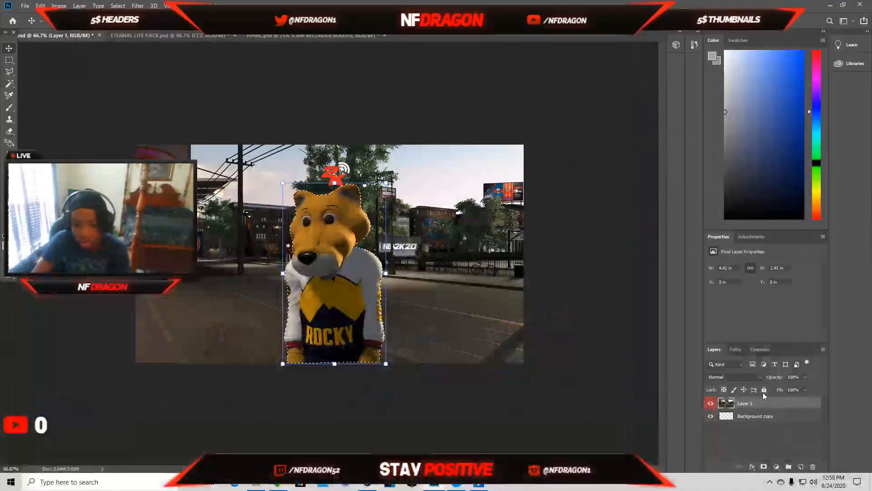
pyautogui.click(328, 39)
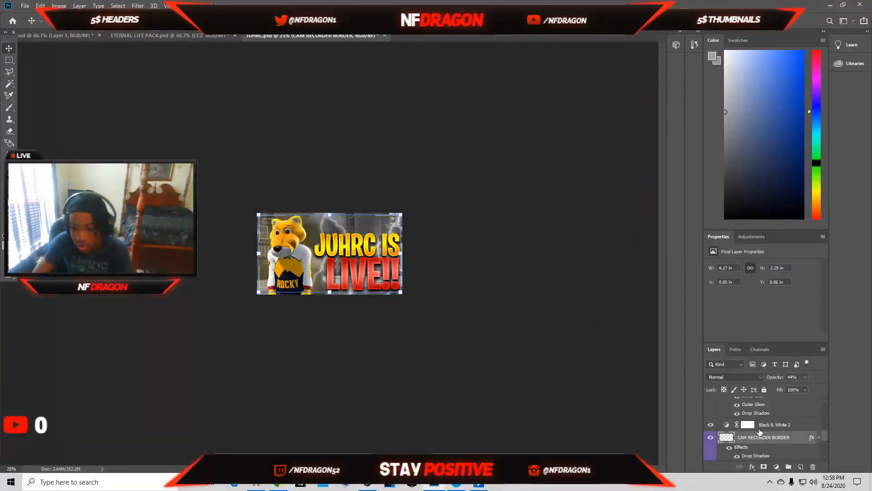
pyautogui.scroll(5, 760, 431)
pyautogui.click(762, 409)
pyautogui.click(777, 467)
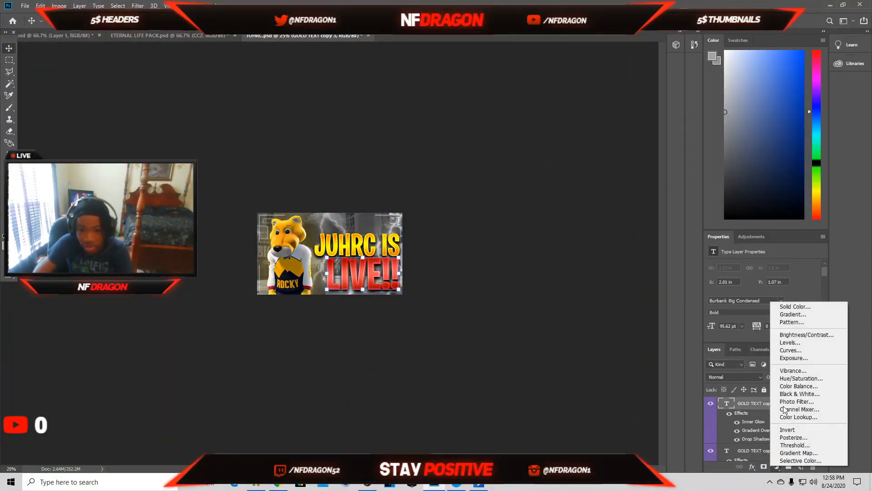
pyautogui.click(805, 379)
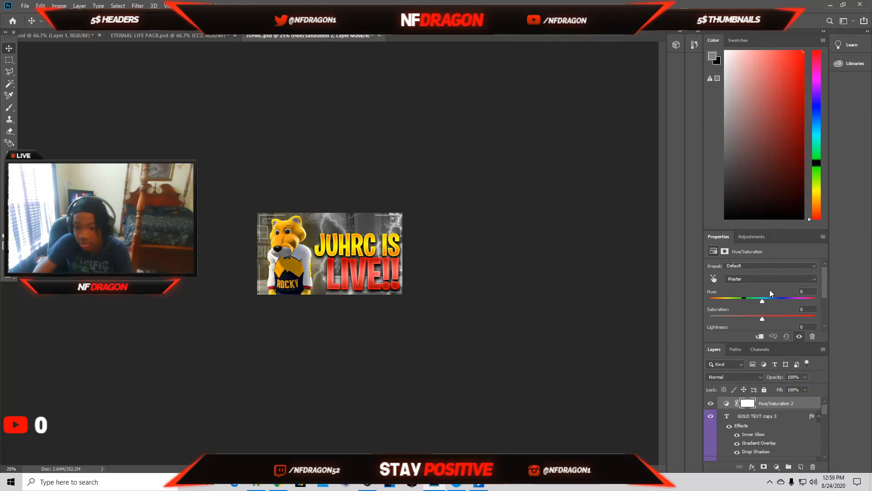
pyautogui.moveTo(764, 318); pyautogui.dragTo(770, 320)
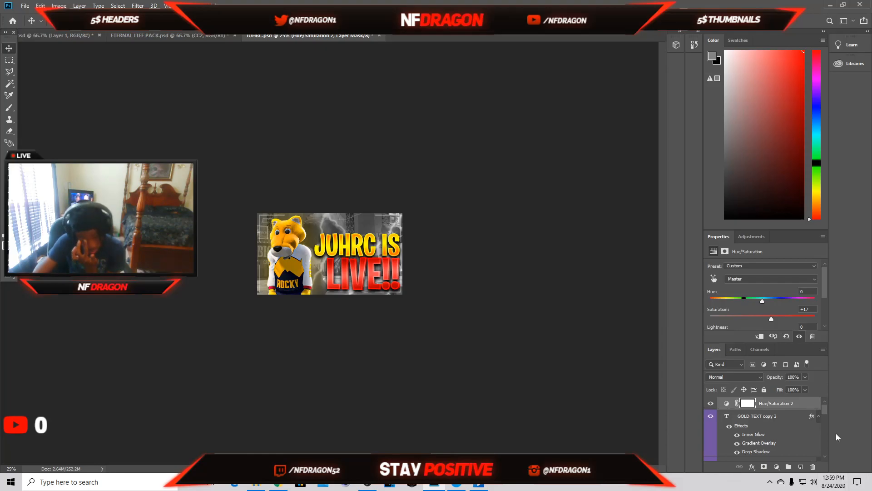
# Step: Hide the Black & White 2 and Black & White 1 adjustments and select the background screenshot on Layer 1
pyautogui.scroll(-5, 787, 413)
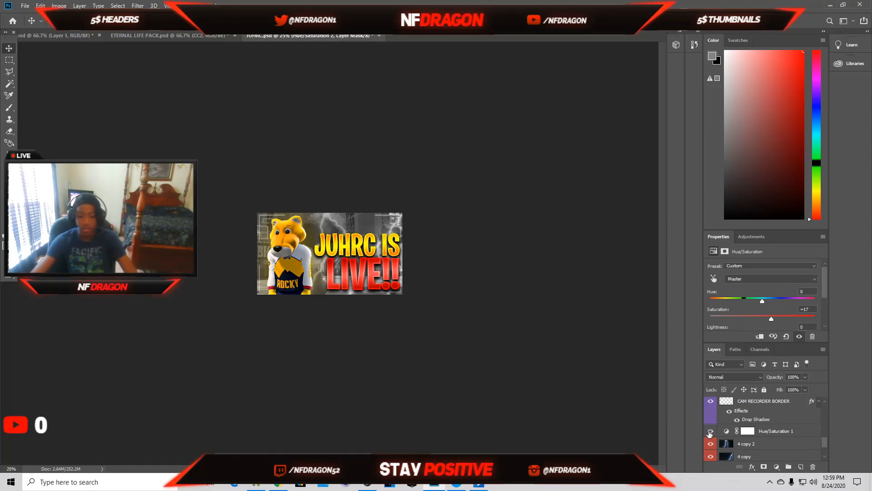
pyautogui.scroll(2, 710, 433)
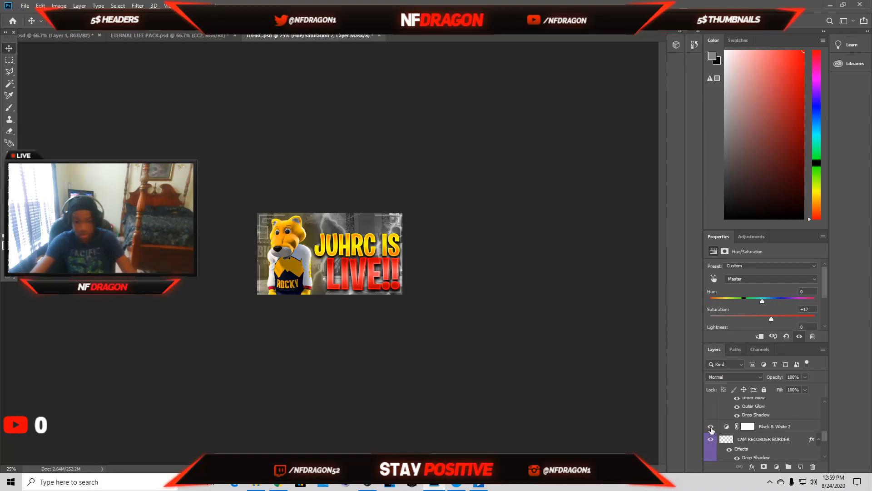
pyautogui.click(711, 427)
pyautogui.scroll(-2, 711, 429)
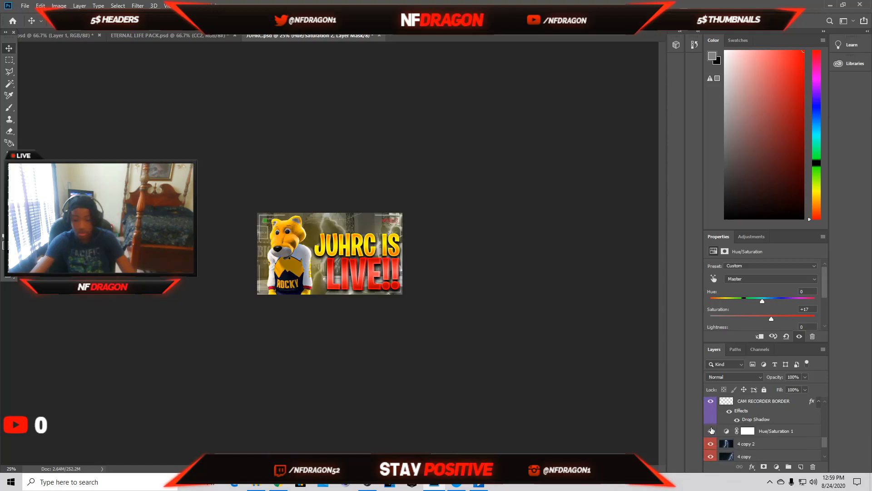
pyautogui.scroll(-2, 712, 431)
pyautogui.scroll(-1, 712, 431)
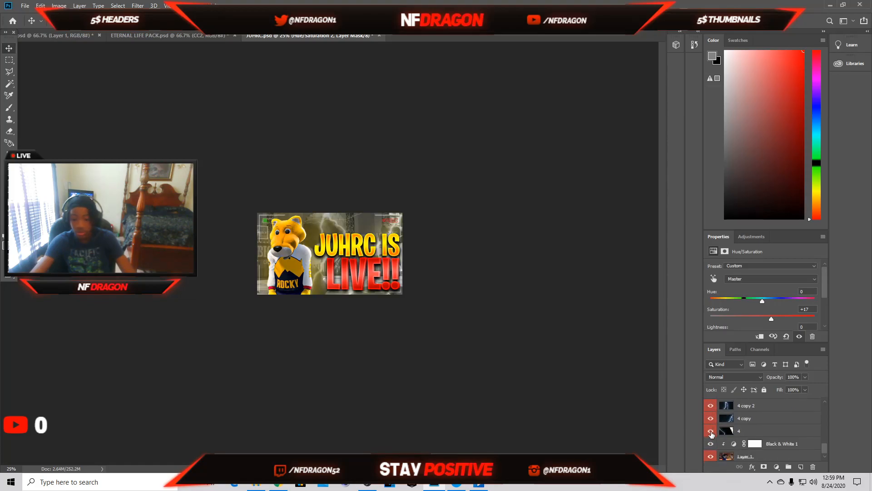
pyautogui.click(712, 444)
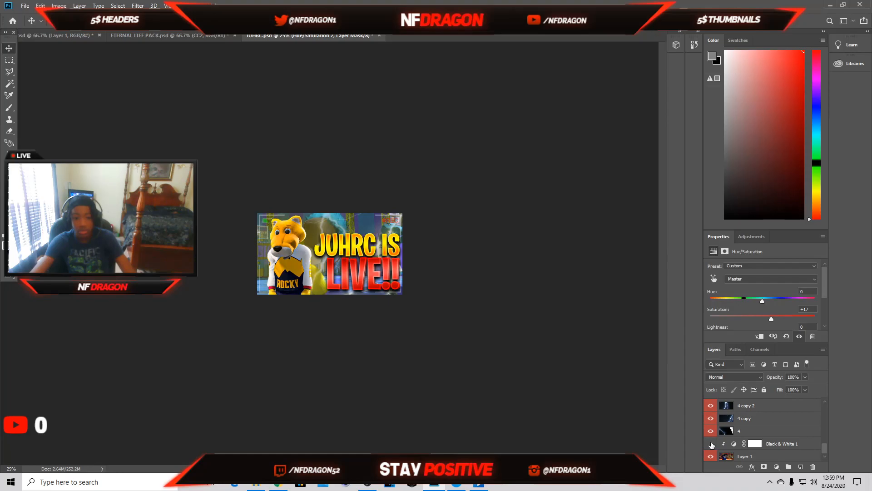
pyautogui.click(756, 455)
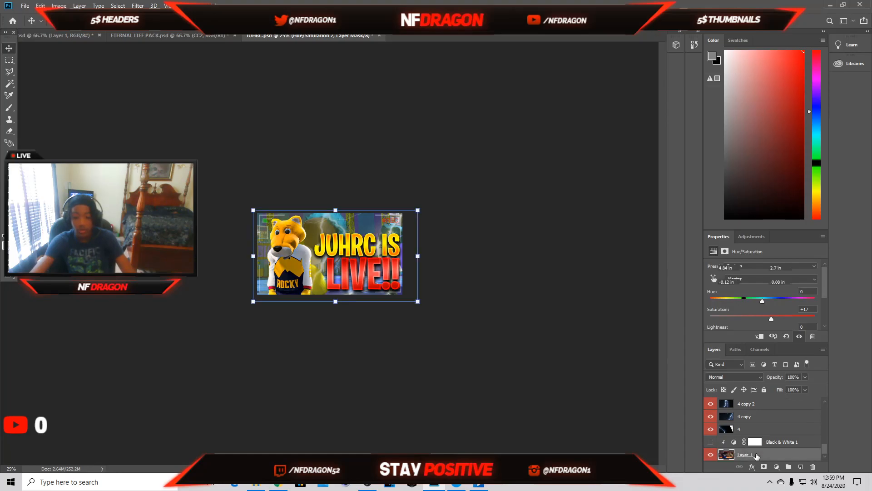
pyautogui.rightClick(759, 453)
pyautogui.press('Escape')
pyautogui.click(137, 5)
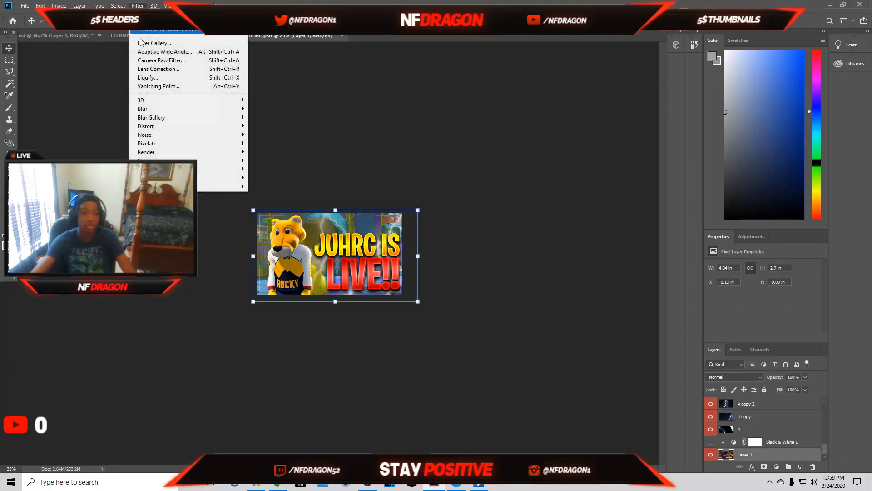
pyautogui.moveTo(180, 109)
pyautogui.click(282, 151)
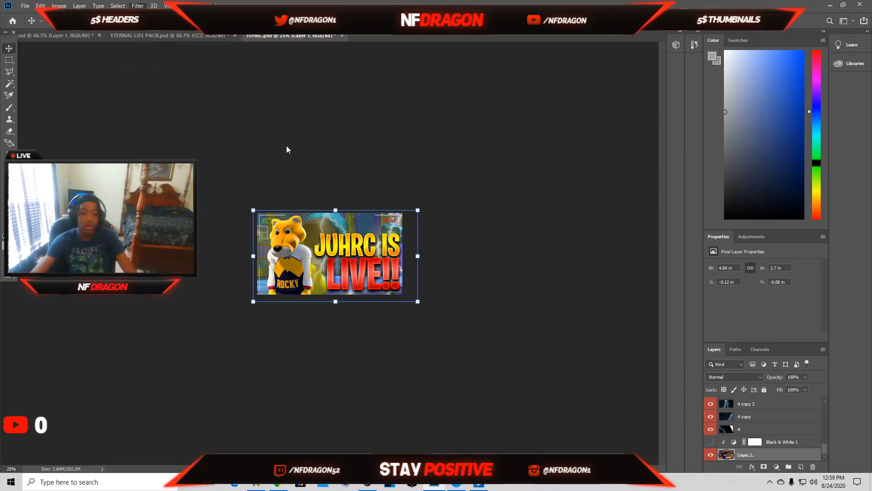
pyautogui.click(811, 43)
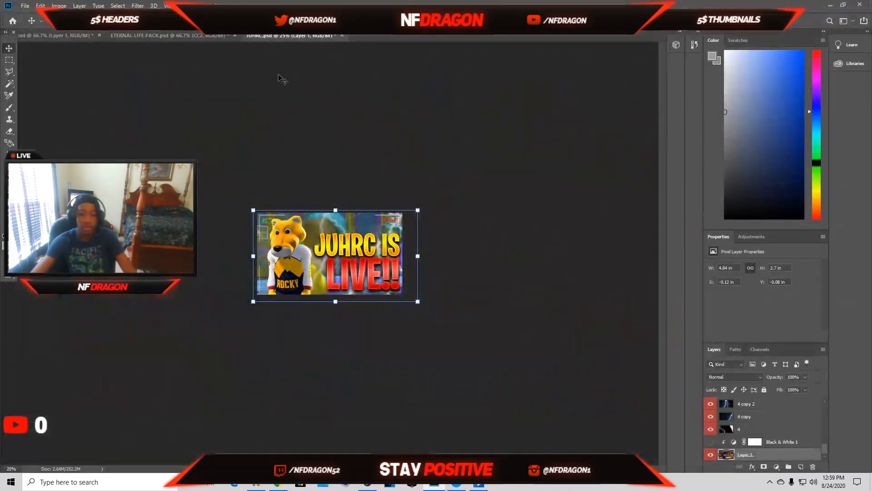
# Step: Apply a Gaussian Blur with a 1.3 pixel radius to the background screenshot on Layer 1
pyautogui.click(137, 5)
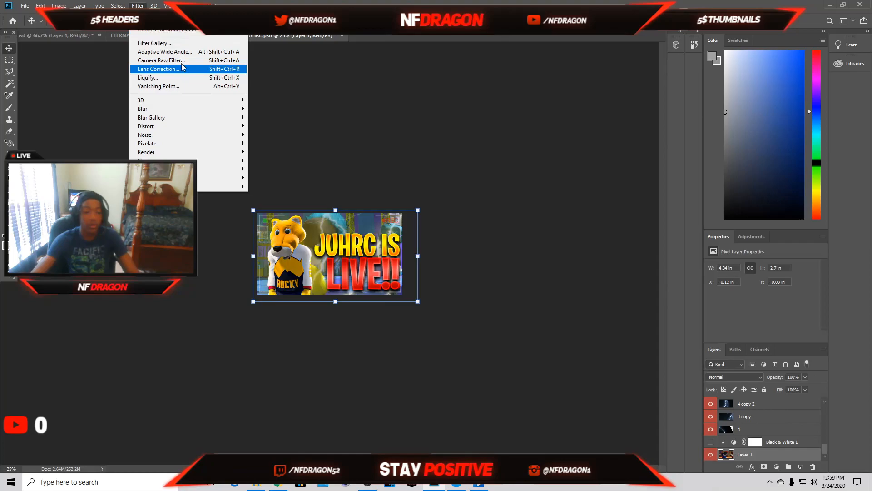
pyautogui.moveTo(190, 109)
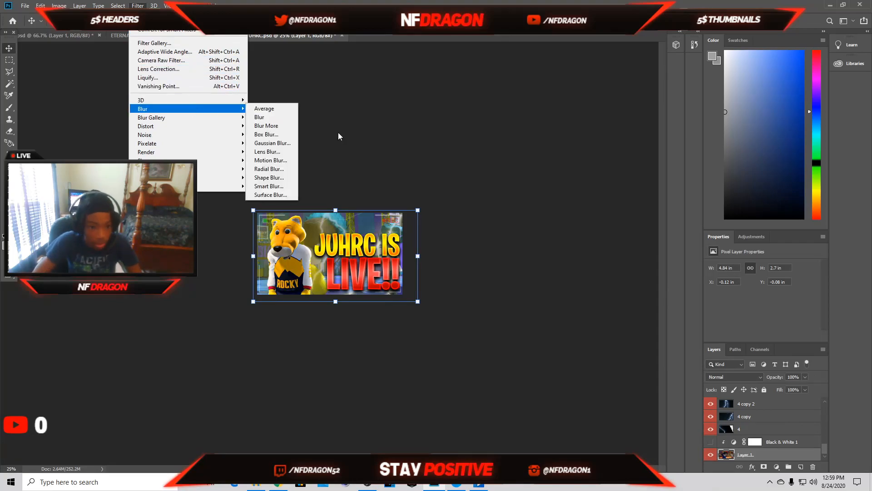
pyautogui.click(271, 143)
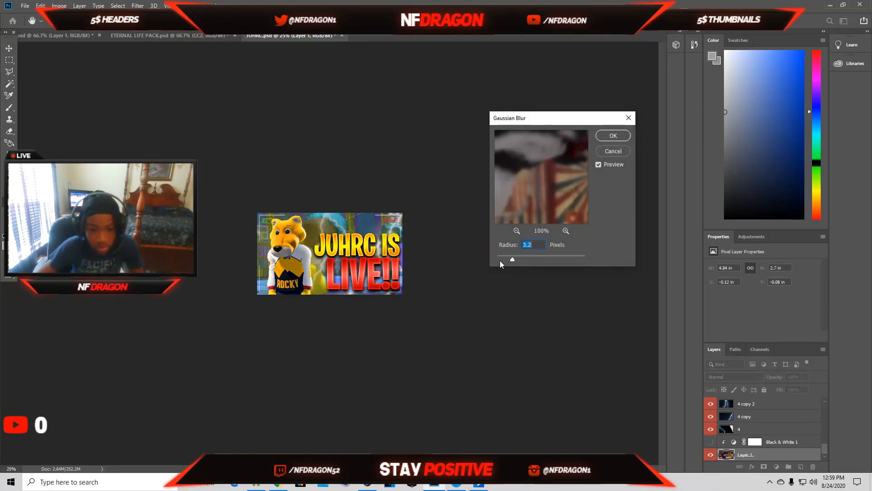
pyautogui.click(504, 258)
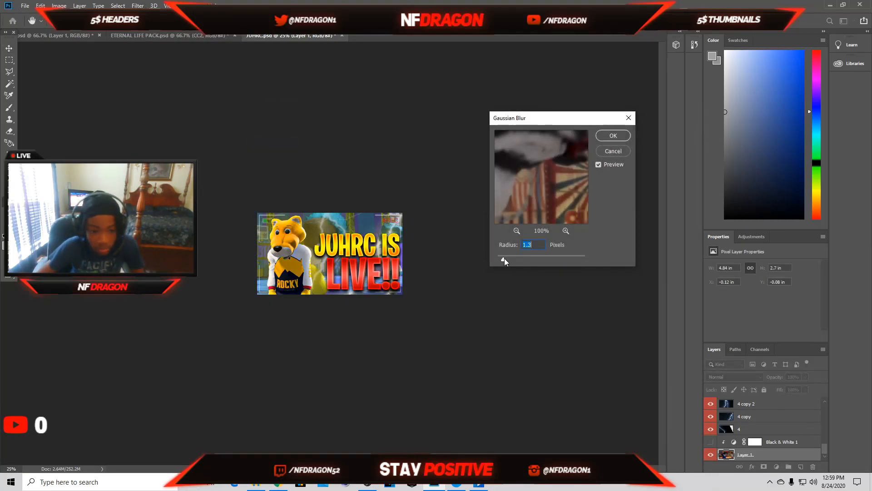
pyautogui.click(613, 136)
# Step: Show the Black & White 1 and Black & White 2 adjustment layers again
pyautogui.click(711, 442)
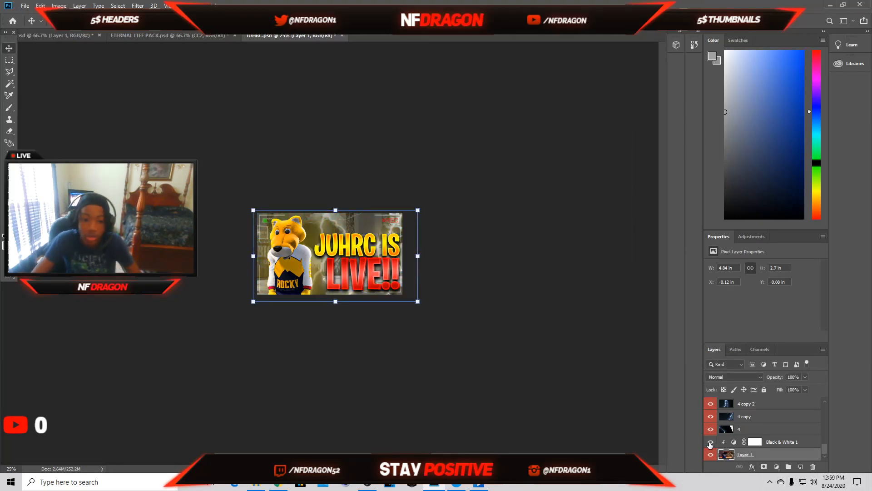
pyautogui.scroll(5, 785, 427)
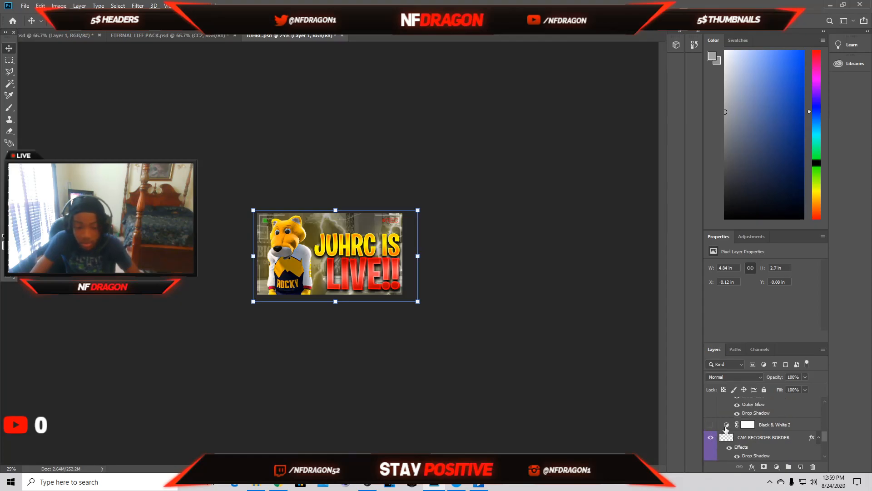
pyautogui.scroll(-5, 712, 426)
pyautogui.click(711, 442)
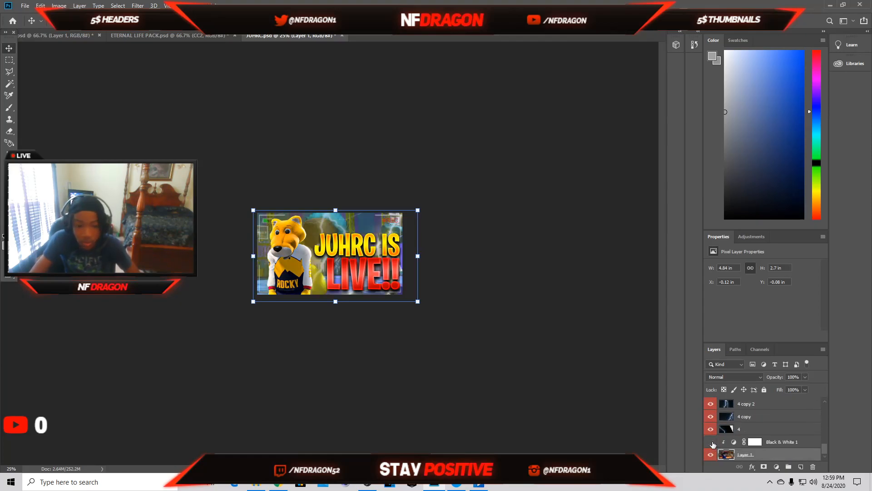
pyautogui.click(711, 442)
pyautogui.scroll(5, 713, 445)
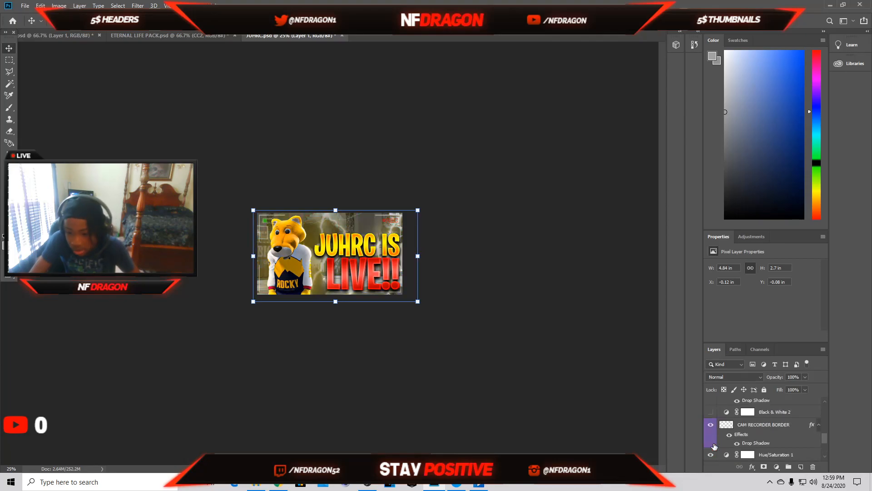
pyautogui.click(711, 412)
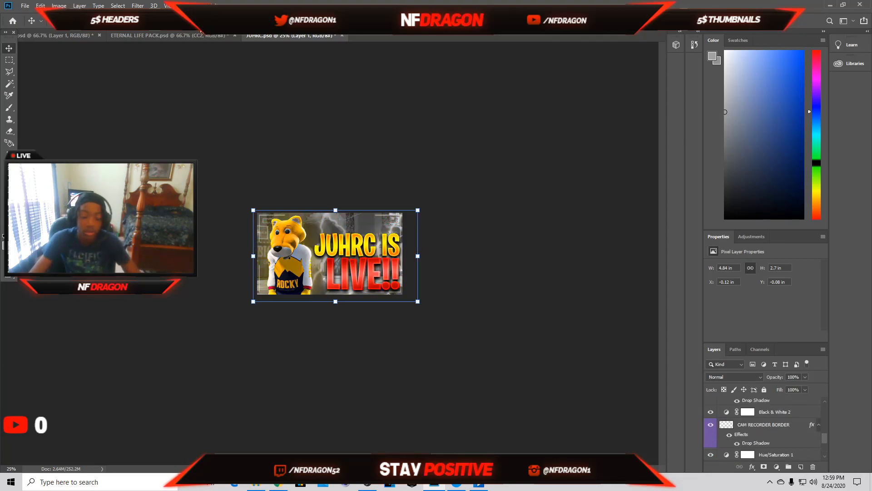
# Step: Switch to ETERNAL LIFE PACK.psd, collapse the CC group and show the ICONS group to examine its logos
pyautogui.click(173, 36)
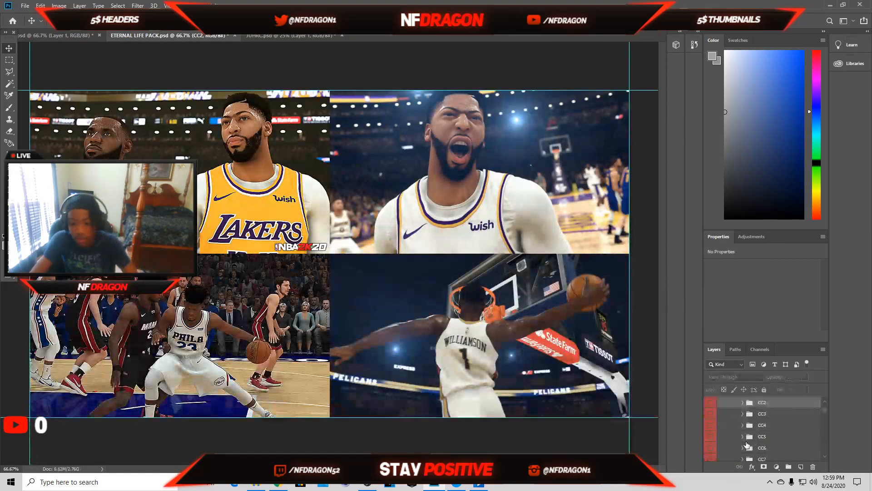
pyautogui.click(738, 430)
pyautogui.click(710, 407)
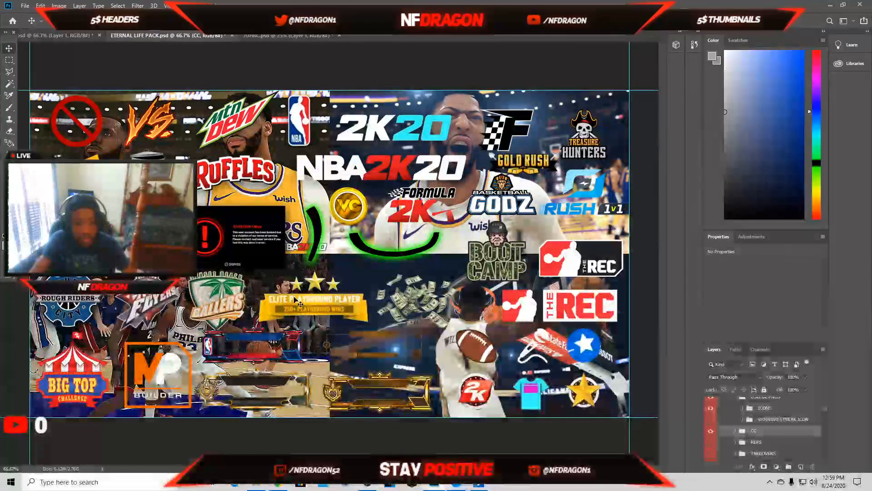
pyautogui.click(301, 305)
pyautogui.click(266, 202)
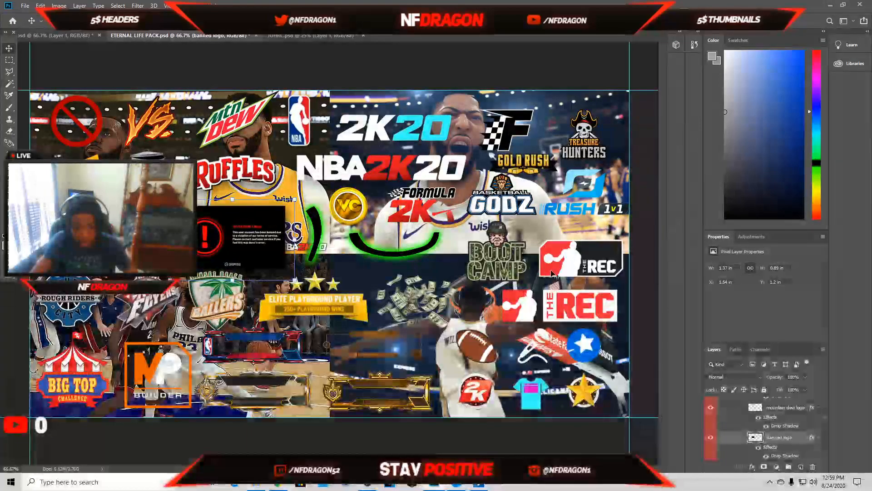
# Step: Close ETERNAL LIFE PACK.psd without saving its changes
pyautogui.click(272, 36)
pyautogui.click(205, 35)
pyautogui.click(256, 35)
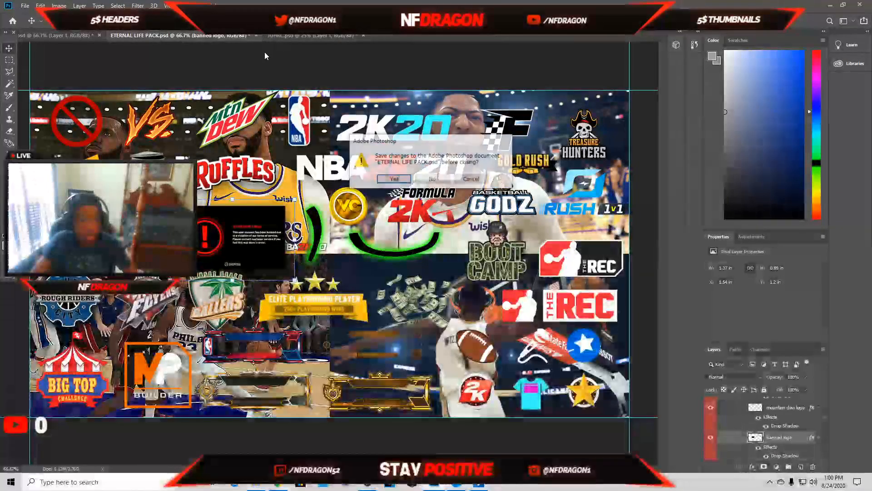
pyautogui.click(433, 180)
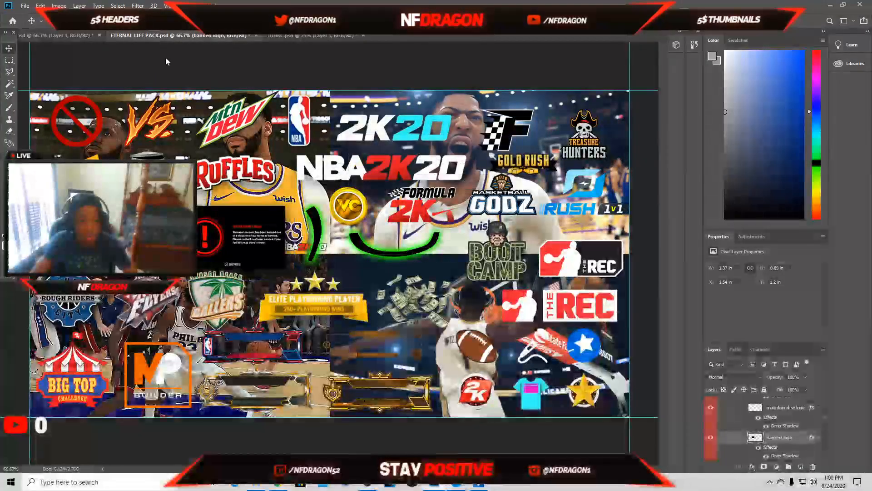
# Step: Save JUHRC.psd and open SAME PACK.psd
pyautogui.click(24, 6)
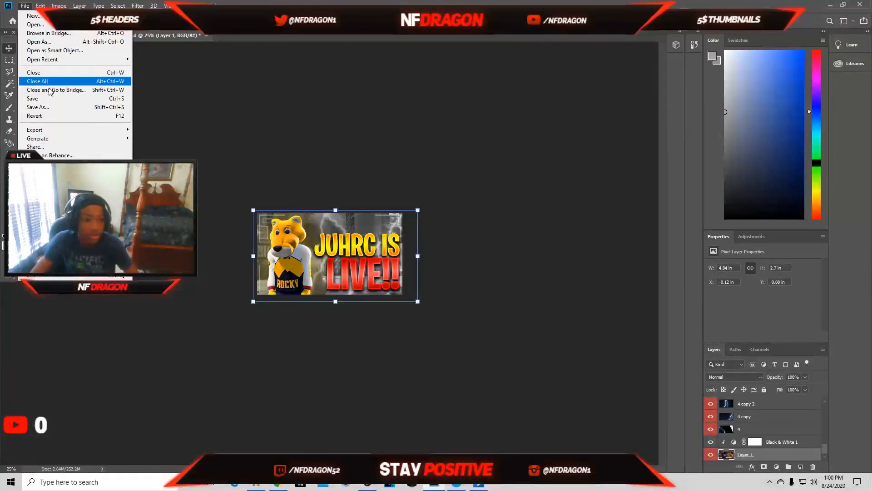
pyautogui.click(46, 97)
pyautogui.click(26, 6)
pyautogui.click(39, 26)
pyautogui.scroll(-1, 141, 142)
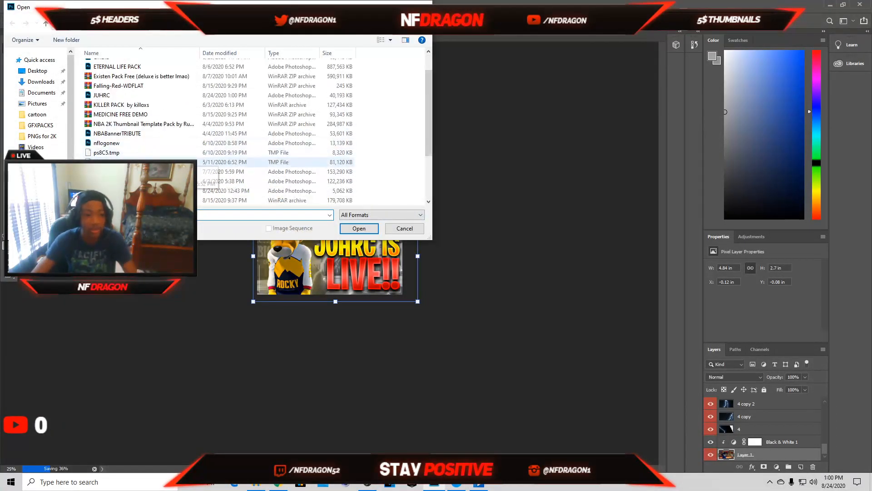
pyautogui.click(199, 181)
pyautogui.click(377, 226)
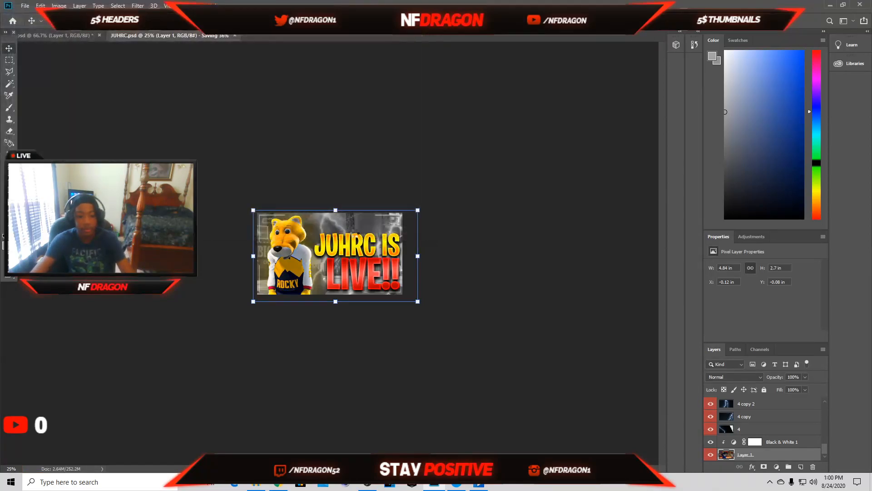
pyautogui.click(375, 485)
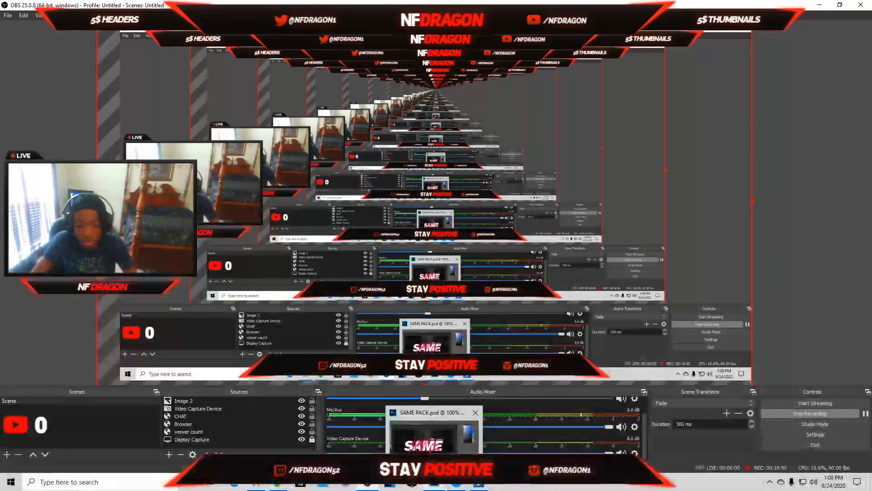
pyautogui.click(442, 484)
# Step: Hide the HIDE IT! group in SAME PACK.psd, show layer 1 of the Sunbursts group and copy it into JUHRC.psd above Layer 1
pyautogui.click(712, 404)
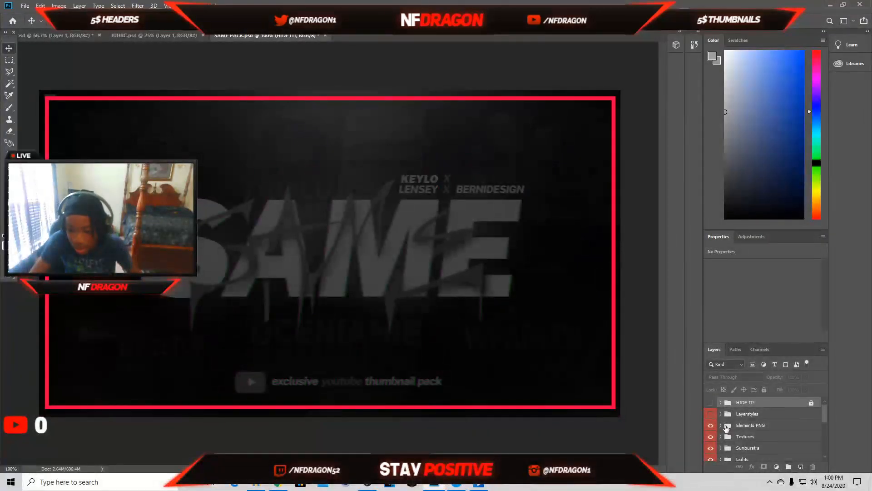
pyautogui.scroll(-1, 724, 429)
pyautogui.click(720, 413)
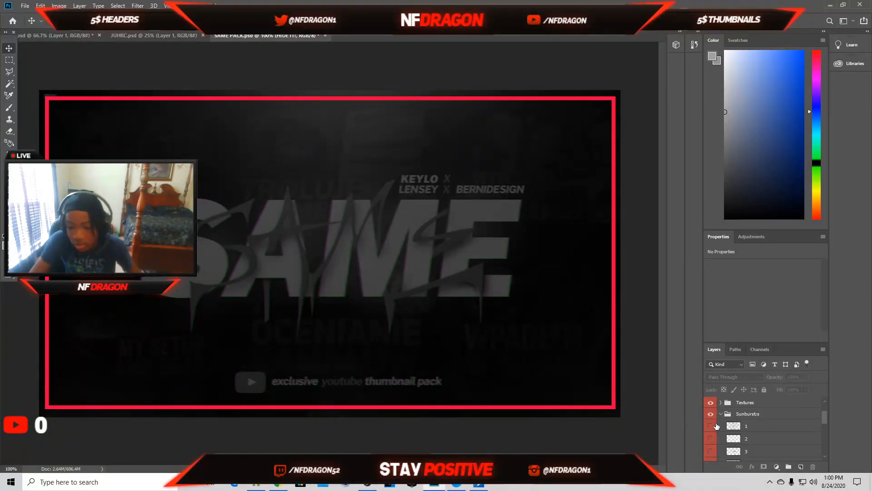
pyautogui.click(711, 426)
pyautogui.click(745, 430)
pyautogui.moveTo(344, 251); pyautogui.dragTo(371, 263)
pyautogui.moveTo(289, 273); pyautogui.dragTo(289, 273)
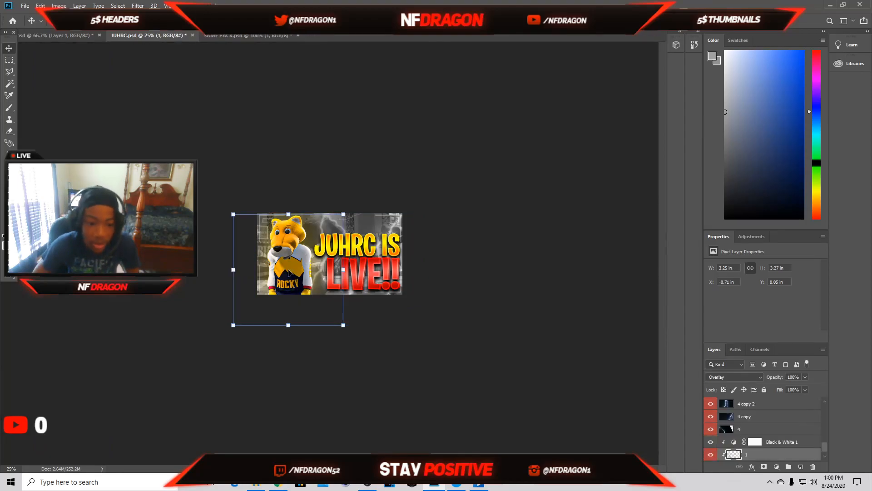
# Step: Enlarge the sunburst on layer 1 to about 4.34 x 4.37 in, centred behind Rocky
pyautogui.moveTo(343, 214); pyautogui.dragTo(380, 177)
pyautogui.moveTo(346, 215); pyautogui.dragTo(329, 235)
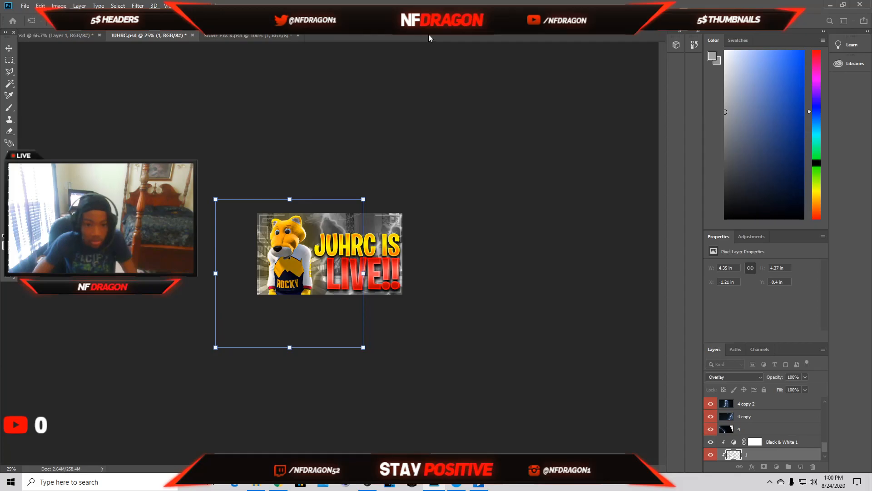
pyautogui.press('Return')
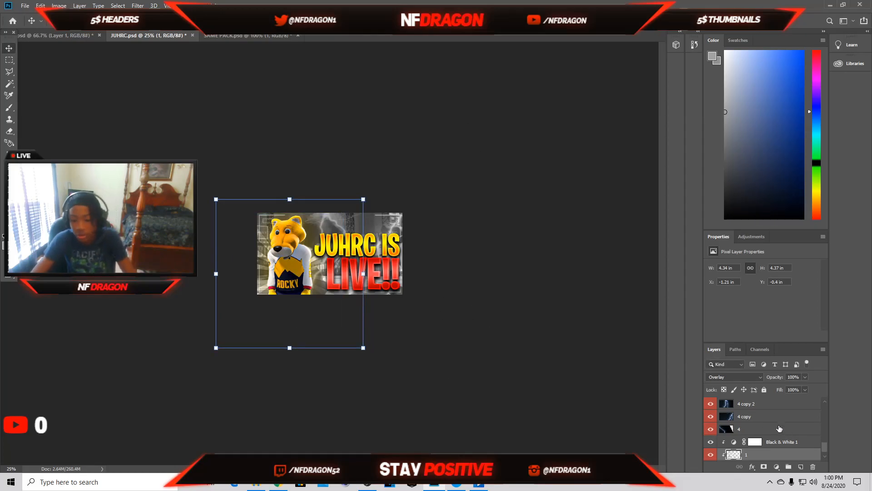
# Step: Set the sunburst layer's opacity to 58% in its blending options, keeping the Overlay blend mode
pyautogui.rightClick(788, 455)
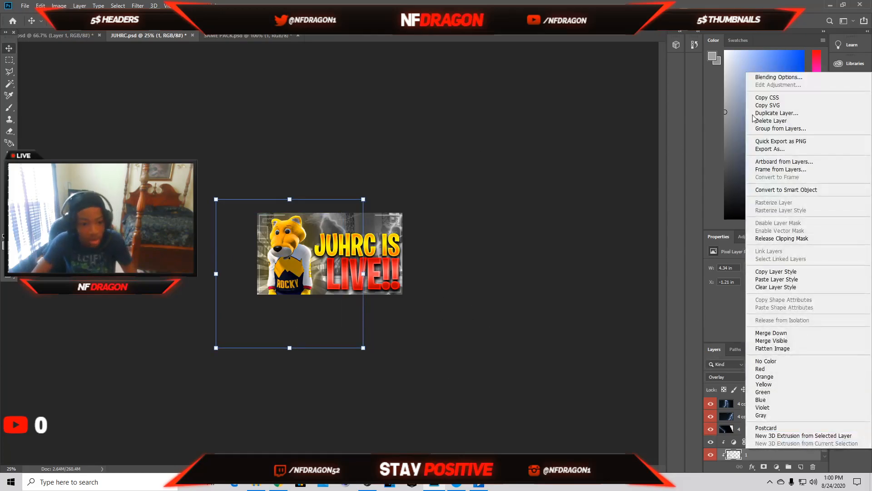
pyautogui.click(807, 79)
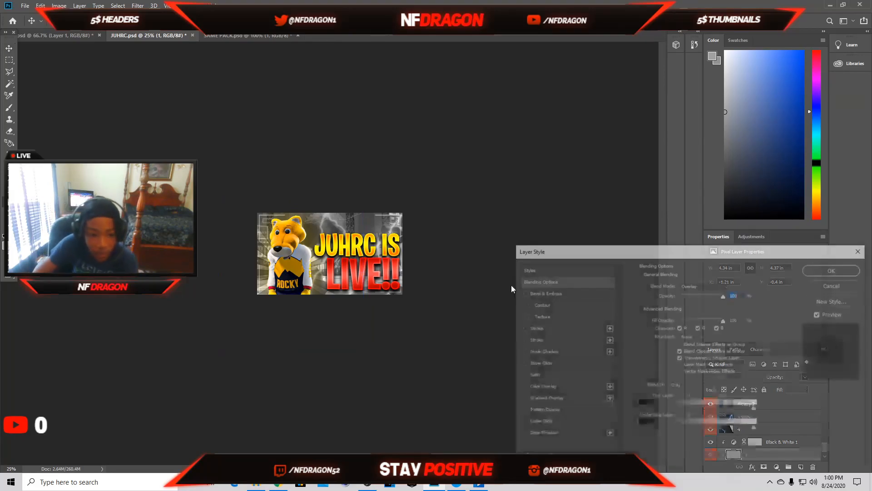
pyautogui.moveTo(704, 293); pyautogui.dragTo(699, 293)
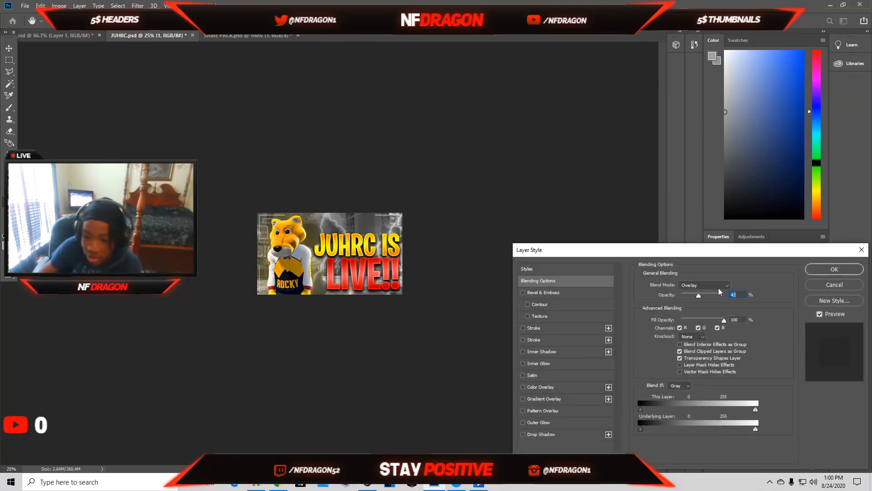
pyautogui.click(828, 270)
# Step: Examine the layer stack of JUHRC.psd from Hue/Saturation 2 down to the background screenshot
pyautogui.click(293, 210)
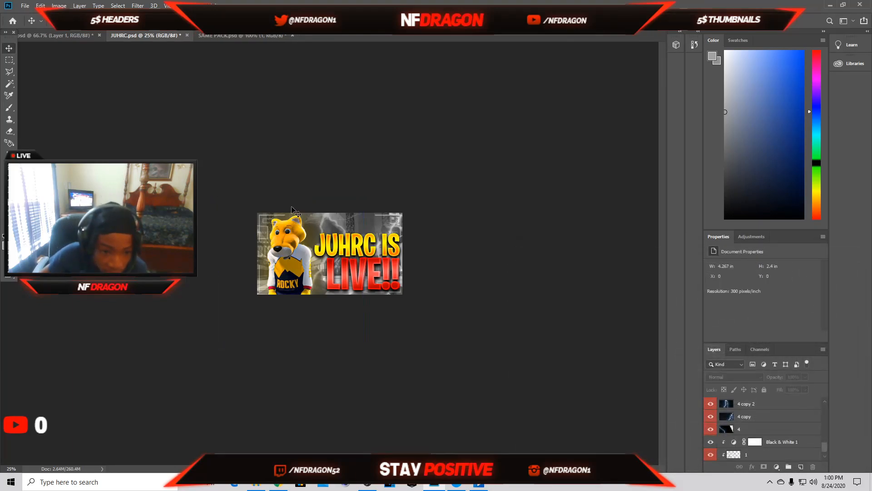
pyautogui.scroll(5, 756, 441)
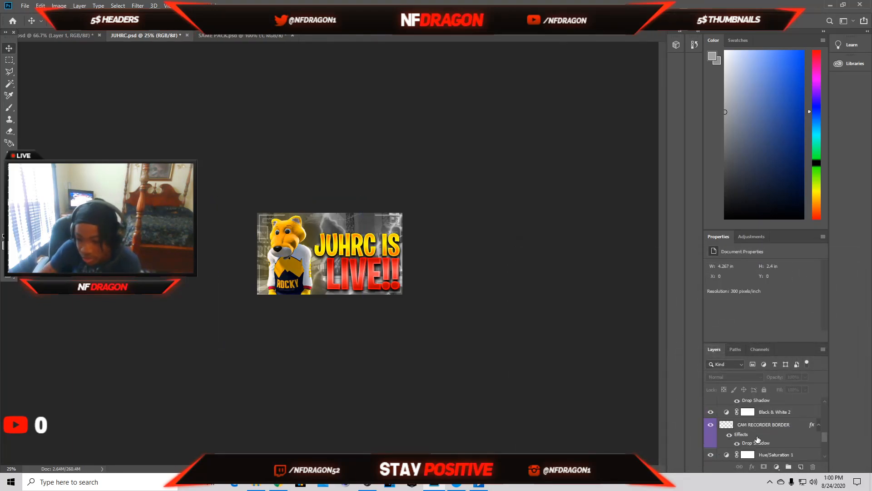
pyautogui.scroll(4, 757, 440)
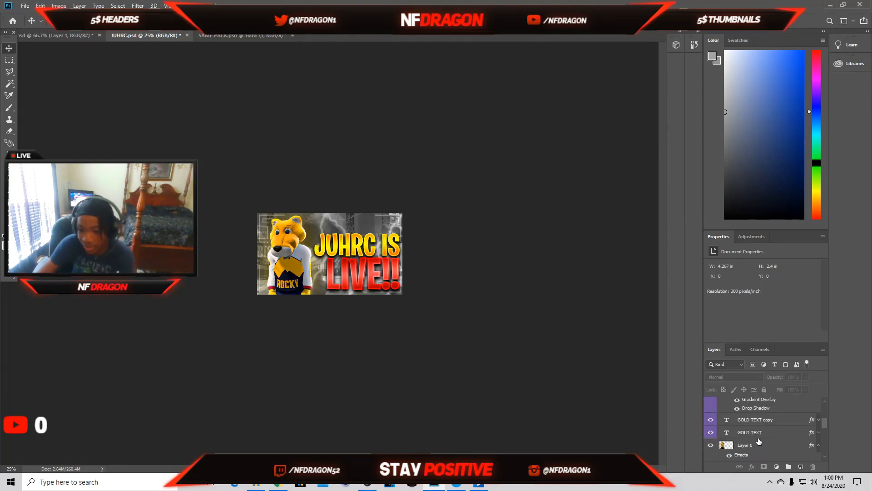
pyautogui.scroll(-8, 759, 440)
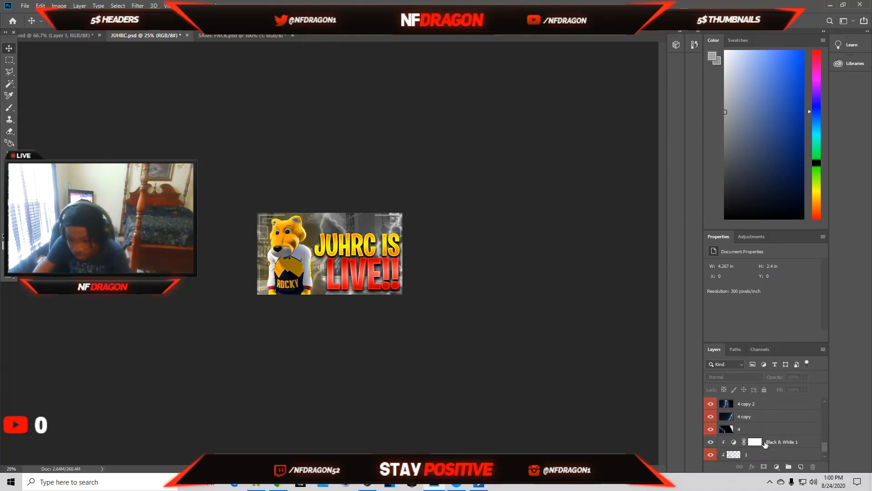
pyautogui.scroll(3, 757, 440)
pyautogui.scroll(5, 750, 435)
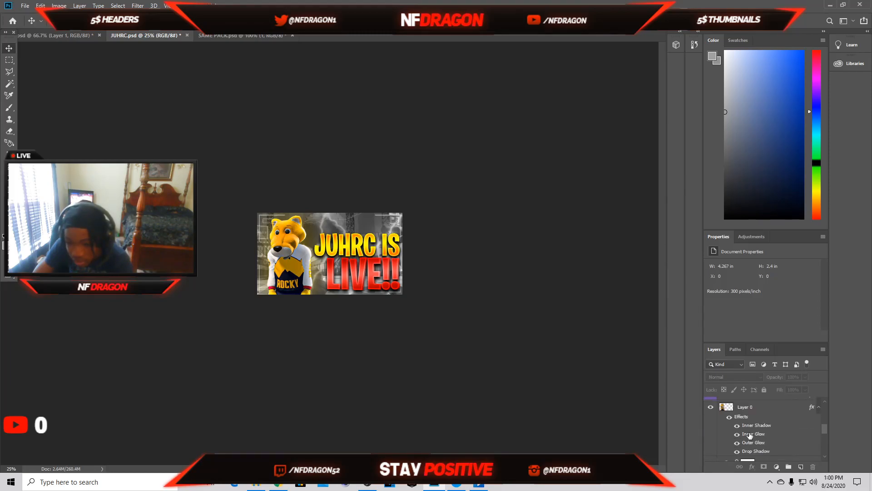
pyautogui.scroll(4, 750, 436)
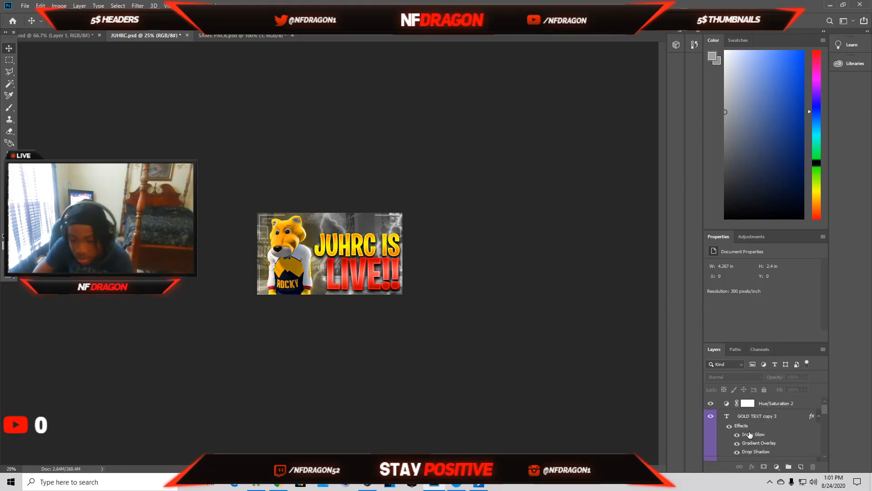
pyautogui.scroll(-7, 749, 435)
pyautogui.scroll(-5, 745, 430)
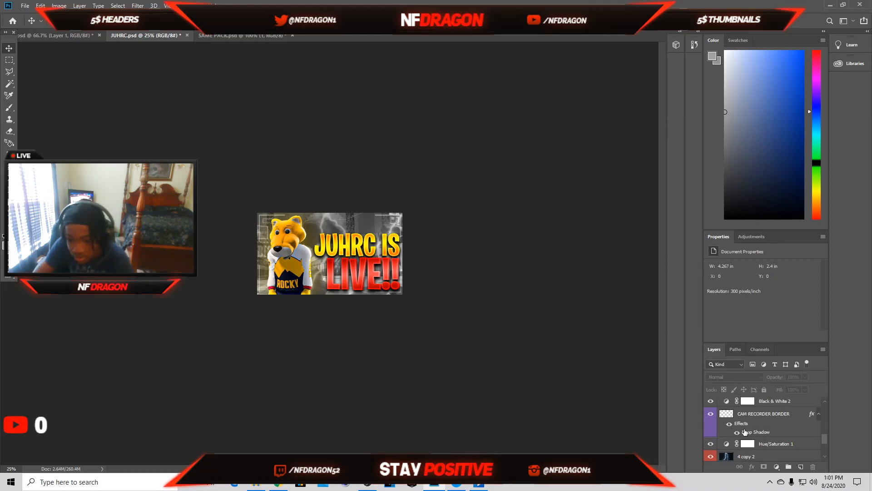
pyautogui.scroll(-1, 740, 440)
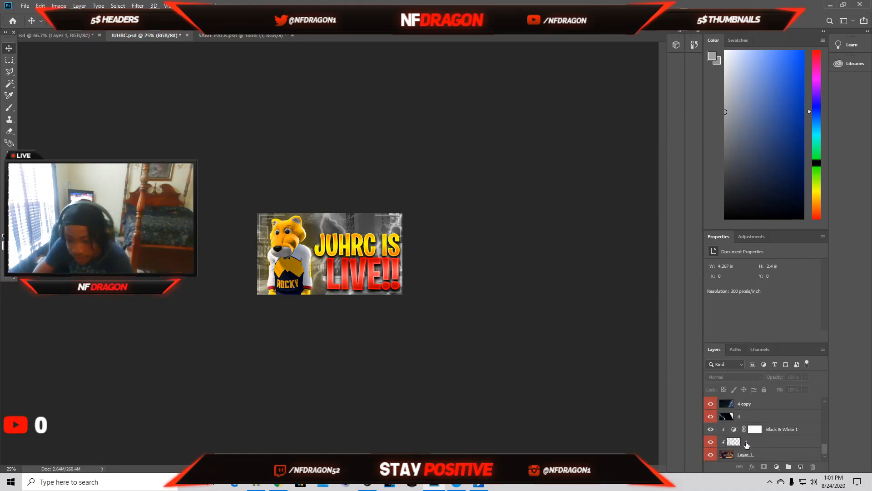
# Step: Enlarge the sunburst behind Rocky to about 4.93 x 4.96 in and save JUHRC.psd
pyautogui.click(741, 441)
pyautogui.moveTo(363, 274)
pyautogui.mouseDown()
pyautogui.moveTo(383, 274)
pyautogui.moveTo(350, 254)
pyautogui.moveTo(353, 277)
pyautogui.mouseUp()
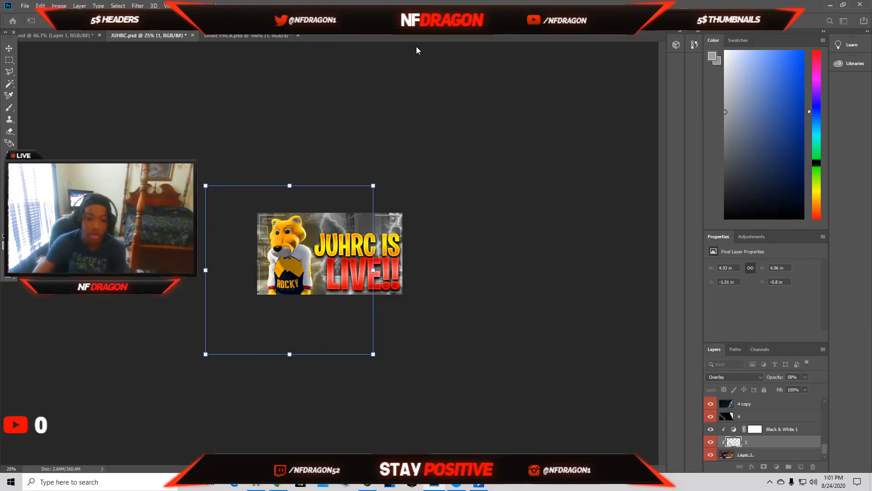
pyautogui.press('Return')
pyautogui.click(25, 6)
pyautogui.click(50, 98)
# Step: Return to SAME PACK.psd, hide sunburst layer 1 and collapse the Sunbursts group
pyautogui.click(260, 35)
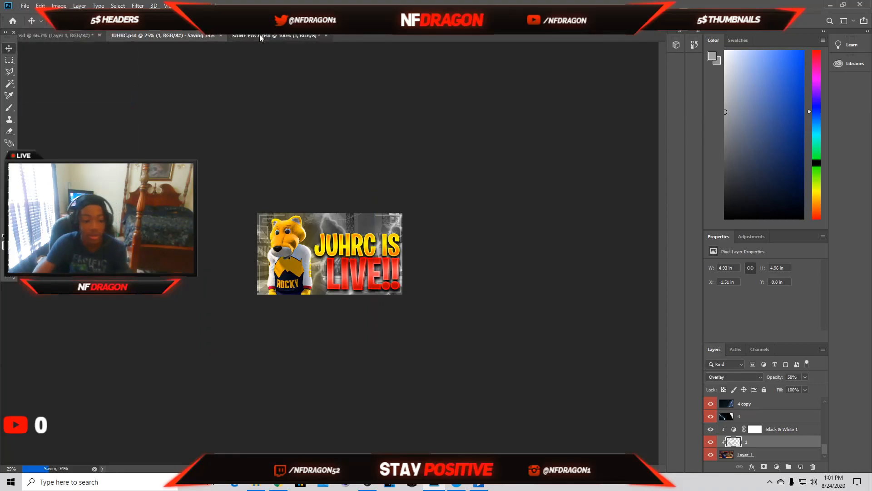
pyautogui.click(711, 403)
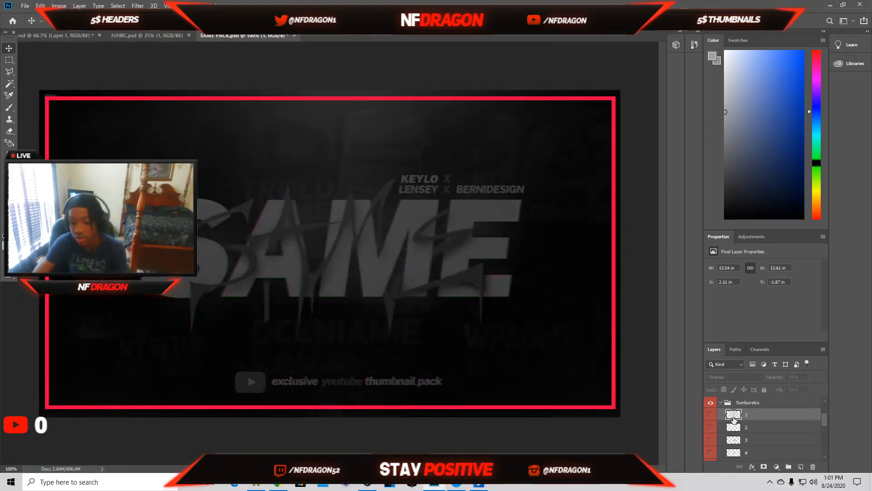
pyautogui.click(721, 403)
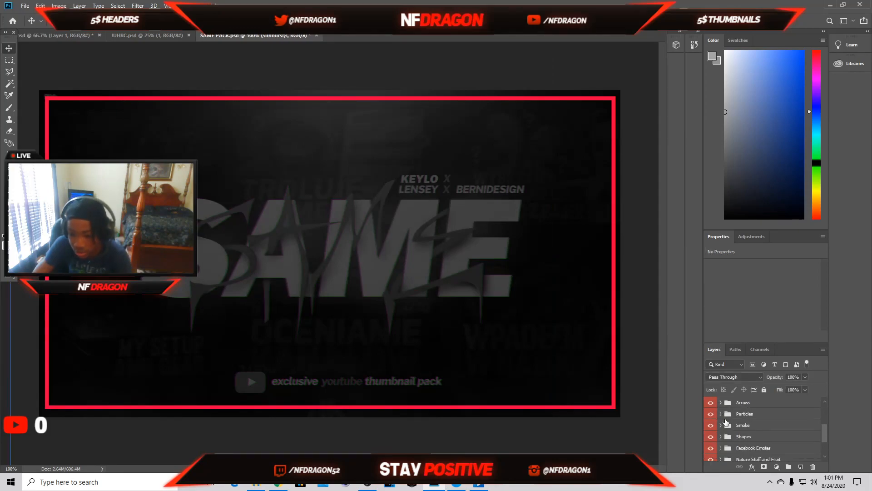
# Step: Expand the Lights group, preview its layers and copy light layer 3 into JUHRC.psd
pyautogui.click(721, 414)
pyautogui.click(710, 426)
pyautogui.click(711, 451)
pyautogui.click(746, 451)
pyautogui.moveTo(351, 124)
pyautogui.mouseDown()
pyautogui.moveTo(177, 109)
pyautogui.moveTo(134, 38)
pyautogui.moveTo(333, 223)
pyautogui.moveTo(358, 224)
pyautogui.moveTo(361, 117)
pyautogui.mouseUp()
# Step: Enlarge light layer 3 to about 14.9 x 6.15 in over the thumbnail and move it above Hue/Saturation 2
pyautogui.moveTo(410, 192); pyautogui.dragTo(368, 281)
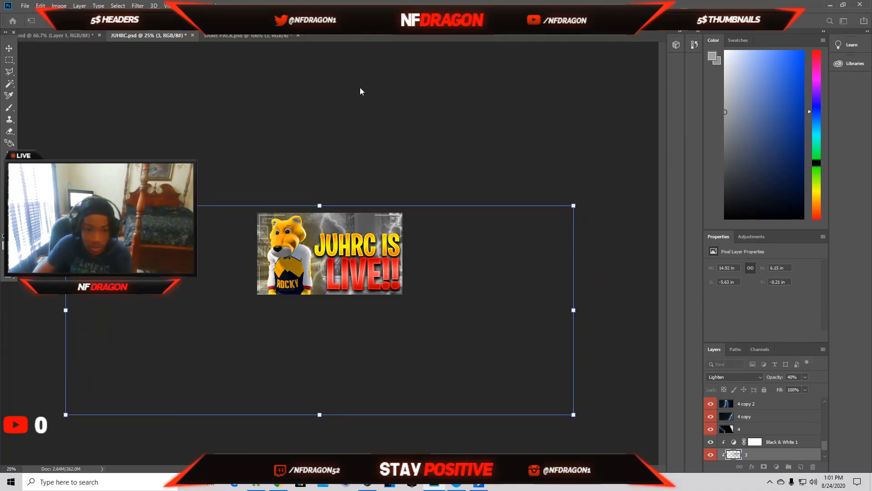
pyautogui.press('Return')
pyautogui.moveTo(788, 460); pyautogui.dragTo(753, 399)
# Step: Set light layer 3's opacity to 17% and reposition it to about X -6.65 in, Y -0.08 in
pyautogui.rightClick(759, 402)
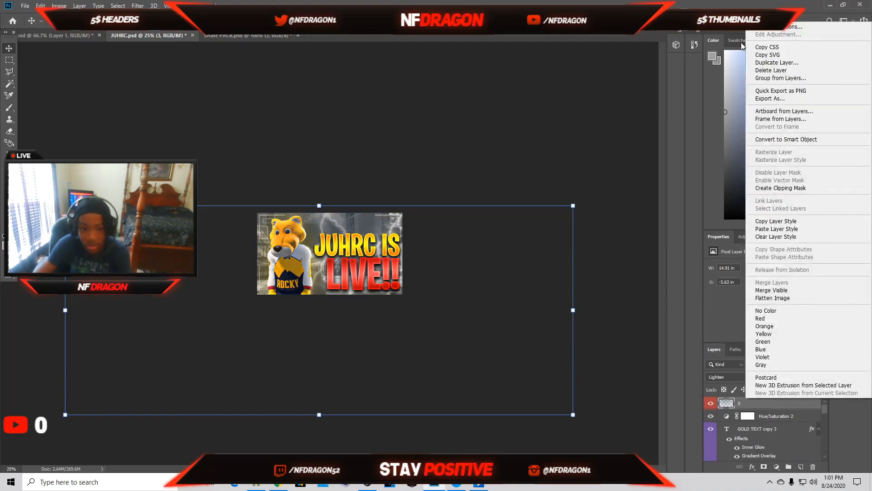
pyautogui.click(771, 31)
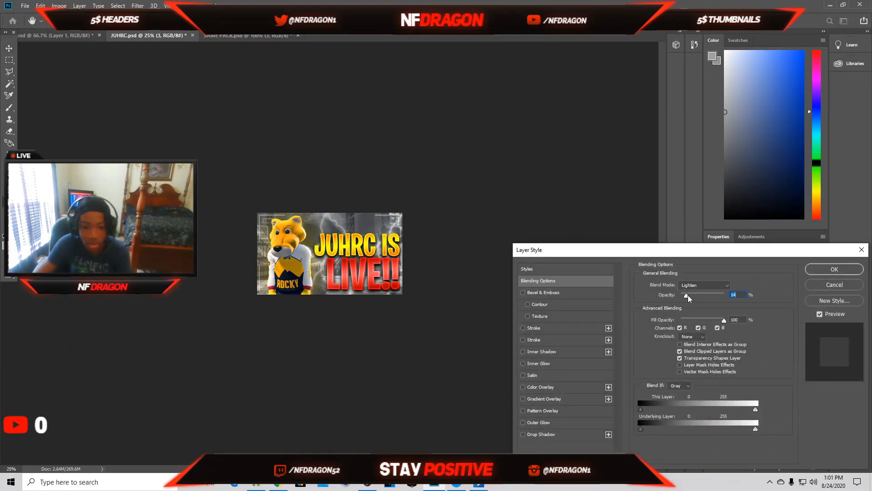
pyautogui.click(822, 269)
pyautogui.hotkey('ctrl', 't')
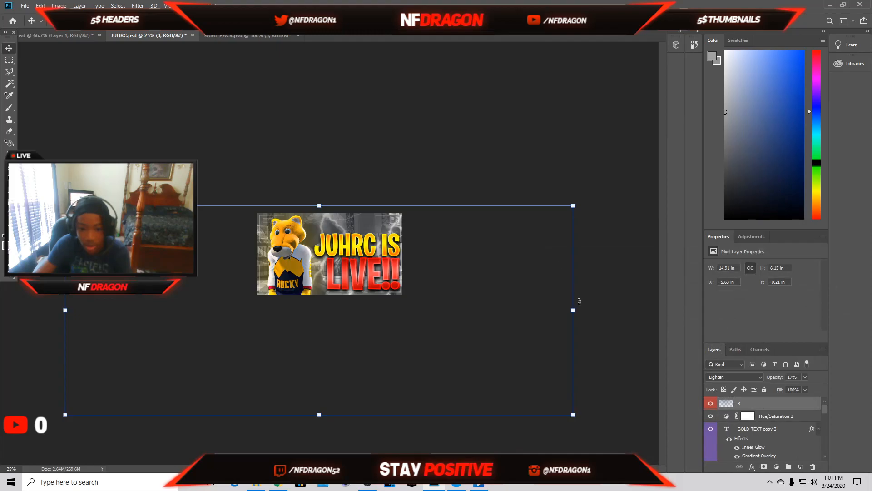
pyautogui.moveTo(549, 312); pyautogui.dragTo(515, 316)
# Step: Return to SAME PACK.psd, hide light layer 3 and collapse the Lights group
pyautogui.click(248, 36)
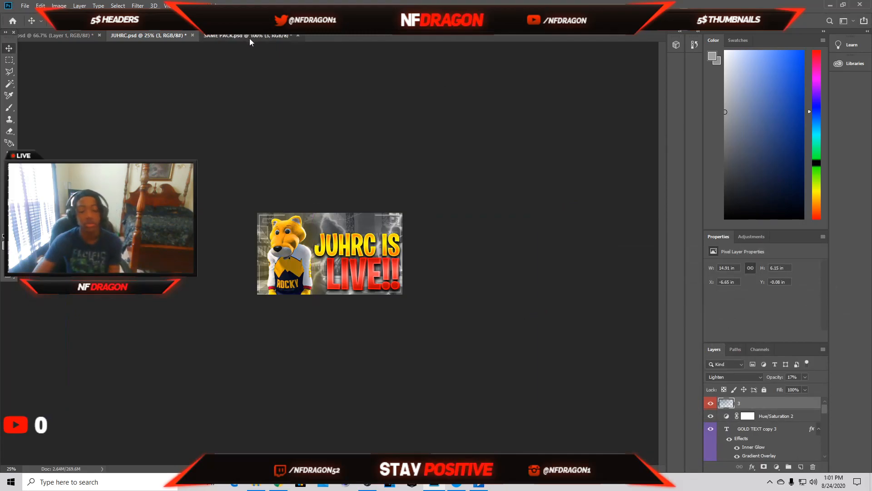
pyautogui.click(711, 454)
pyautogui.click(743, 416)
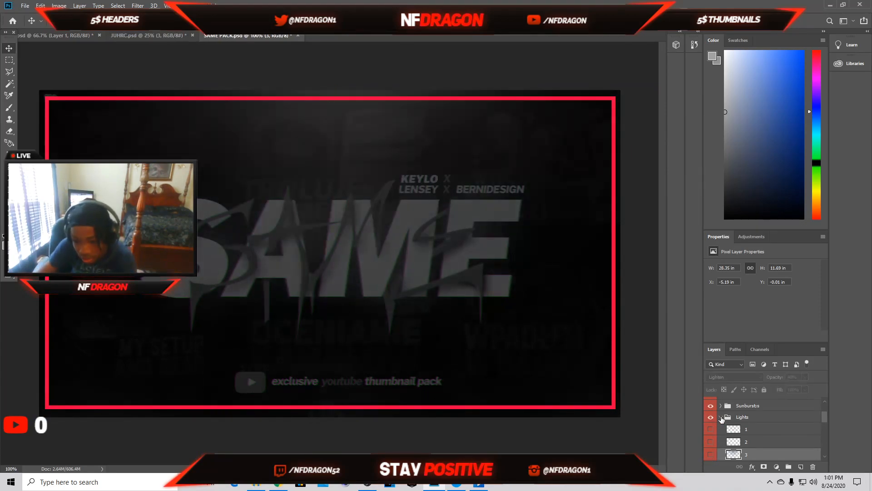
pyautogui.click(721, 416)
pyautogui.scroll(-3, 725, 427)
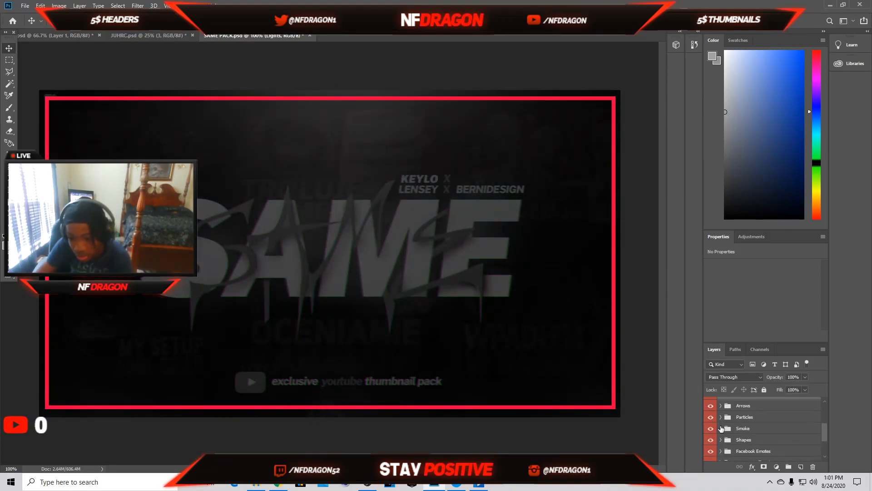
# Step: Copy layer 1 of the Smoke group into JUHRC.psd and resize it to about 7.88 x 3.46 in over the thumbnail's lower part
pyautogui.click(721, 417)
pyautogui.click(710, 429)
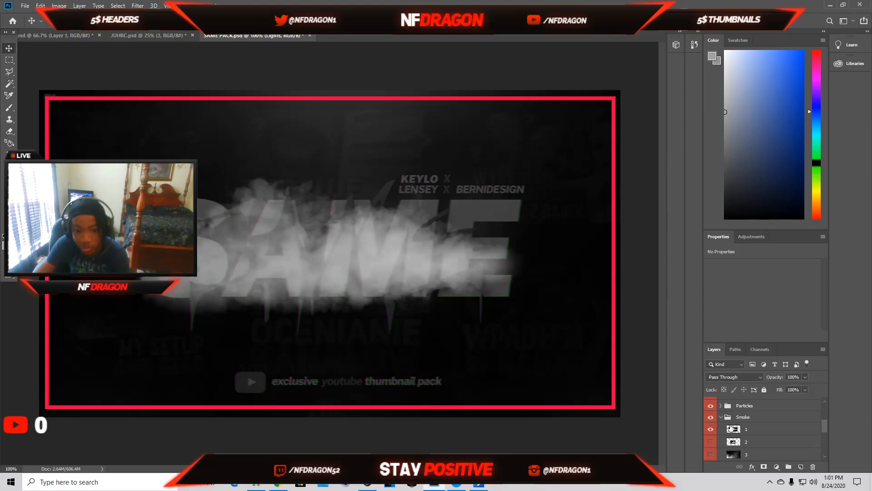
pyautogui.click(743, 417)
pyautogui.moveTo(216, 249); pyautogui.dragTo(266, 268)
pyautogui.moveTo(317, 241); pyautogui.dragTo(481, 171)
pyautogui.moveTo(466, 228); pyautogui.dragTo(459, 295)
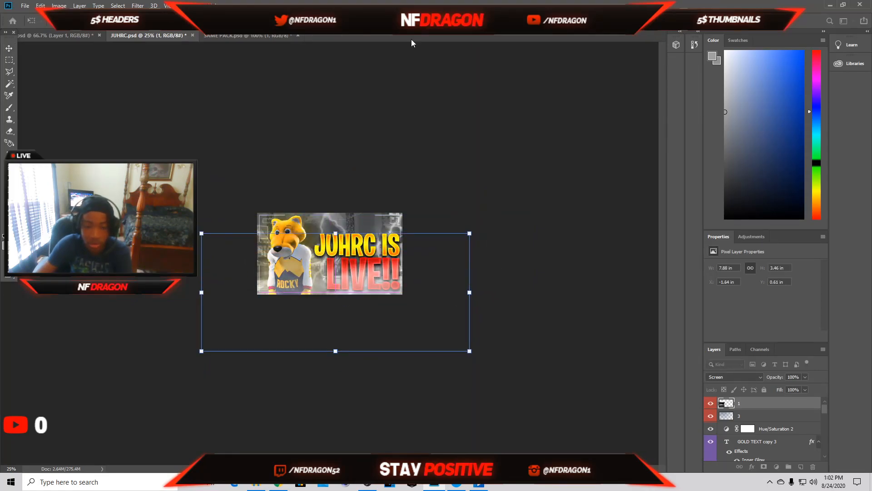
# Step: Set smoke layer 1's opacity to 14% in its blending options and save JUHRC.psd
pyautogui.rightClick(784, 404)
pyautogui.click(777, 37)
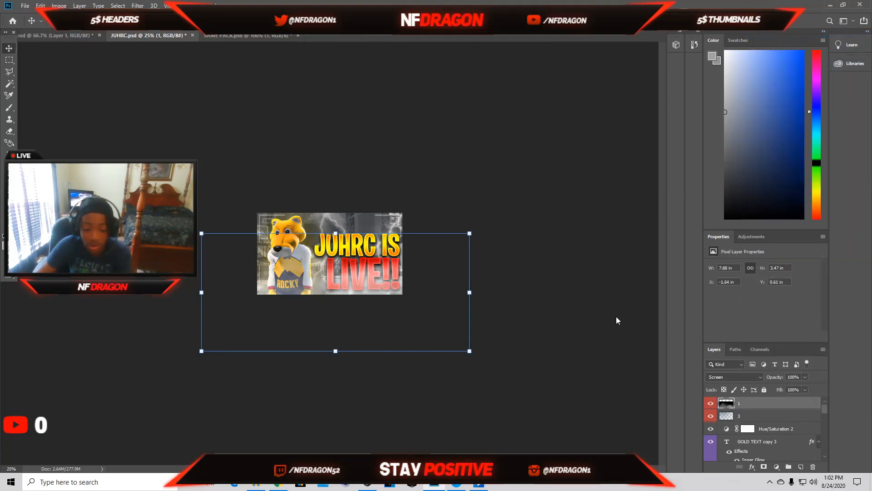
pyautogui.moveTo(696, 291); pyautogui.dragTo(686, 293)
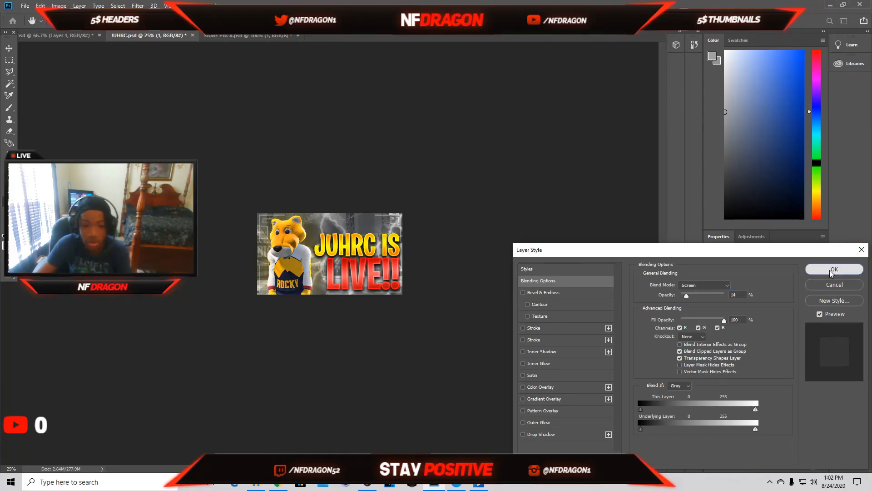
pyautogui.click(831, 269)
pyautogui.click(25, 6)
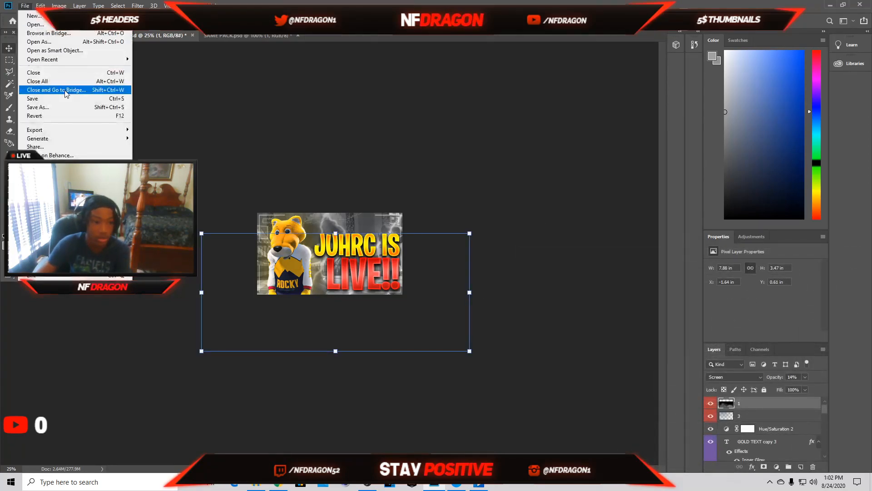
pyautogui.click(36, 98)
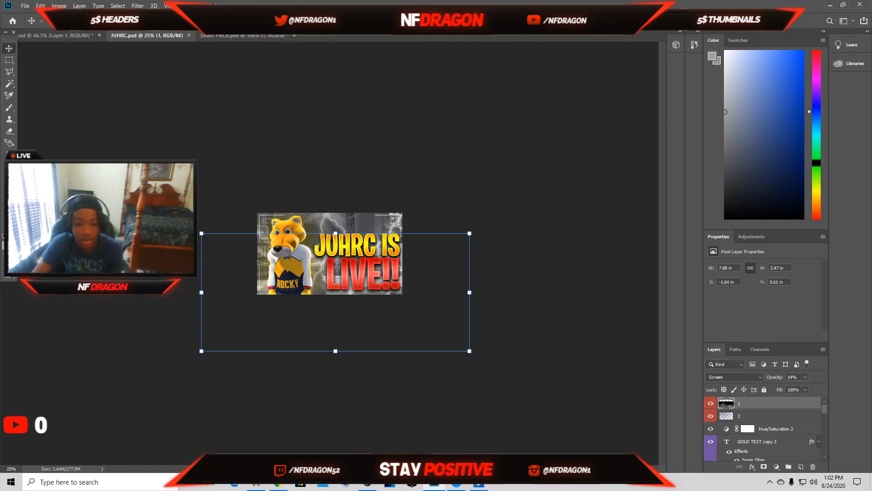
# Step: Return to SAME PACK.psd, hide smoke layer 1 and collapse the Smoke group
pyautogui.click(211, 36)
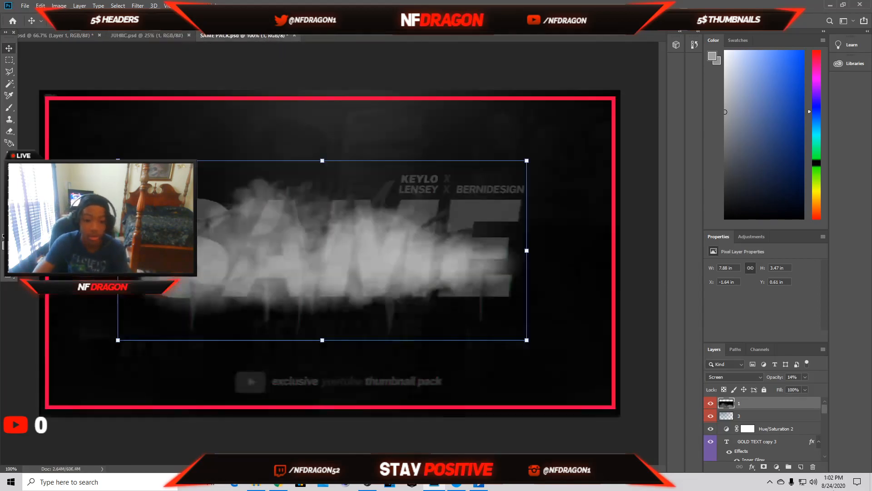
pyautogui.click(712, 454)
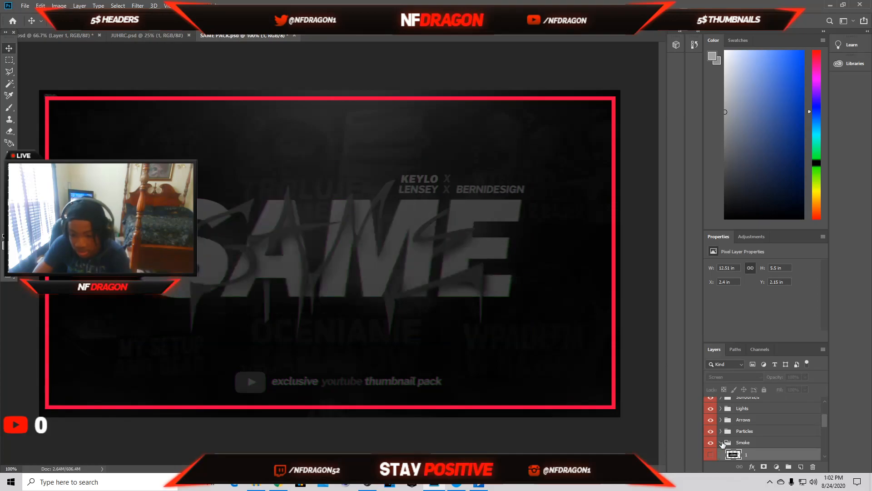
pyautogui.click(722, 442)
pyautogui.scroll(-2, 722, 444)
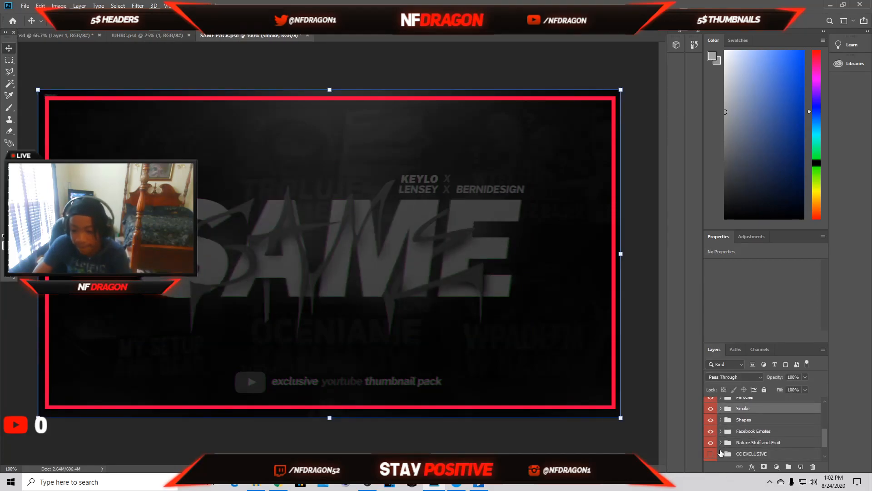
# Step: Expand and show the CC EXCLUSIVE group, preview its color corrections on the landscape image and collapse the group
pyautogui.click(721, 453)
pyautogui.click(711, 430)
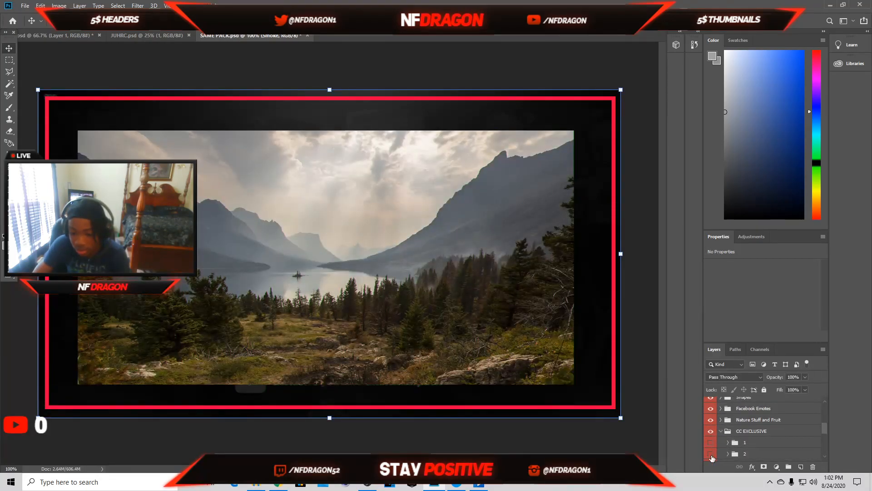
pyautogui.scroll(-1, 713, 457)
pyautogui.click(711, 453)
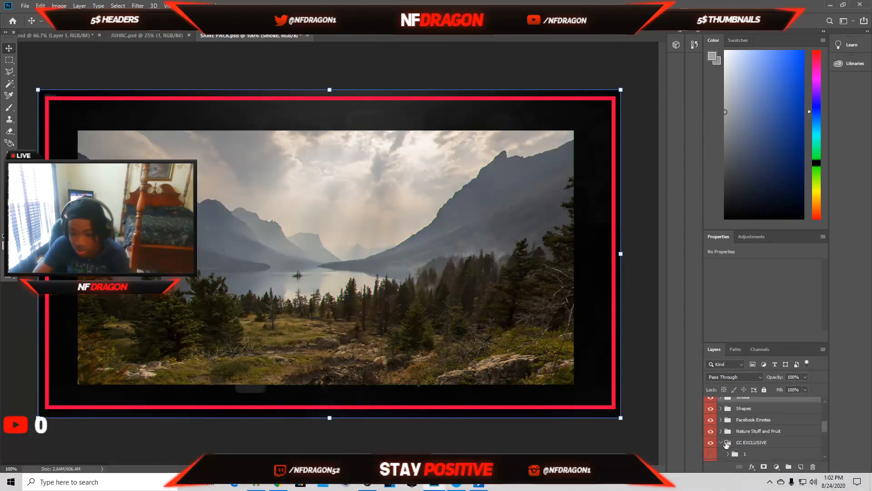
pyautogui.click(727, 443)
pyautogui.click(722, 443)
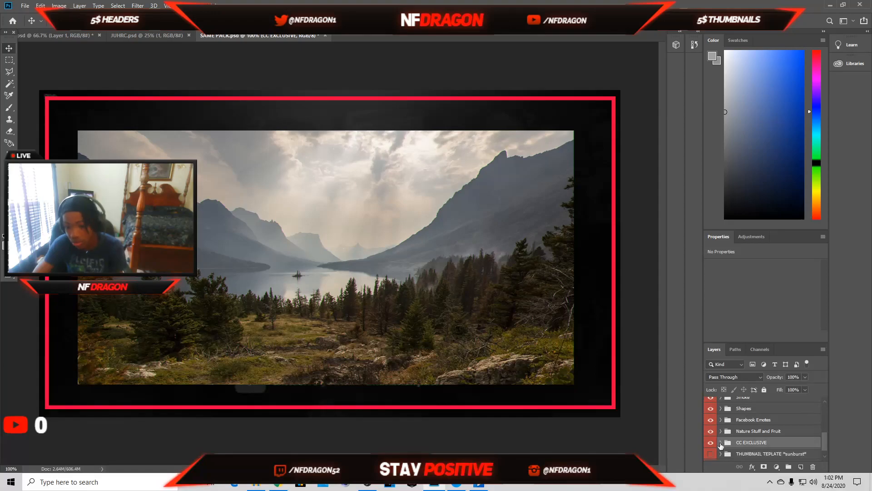
# Step: Return to JUHRC.psd and select the background image layer, Layer 1, at the bottom of the layer stack
pyautogui.click(150, 35)
pyautogui.scroll(-3, 768, 450)
pyautogui.scroll(-3, 768, 455)
pyautogui.click(765, 455)
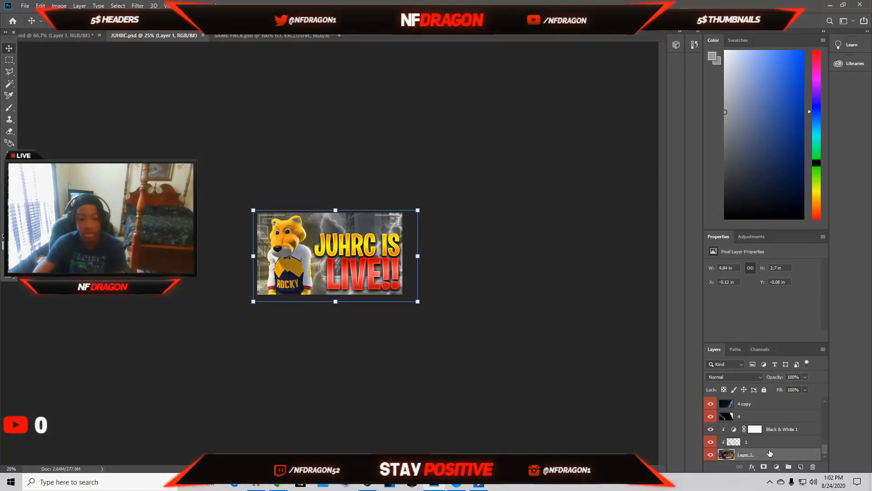
pyautogui.click(25, 6)
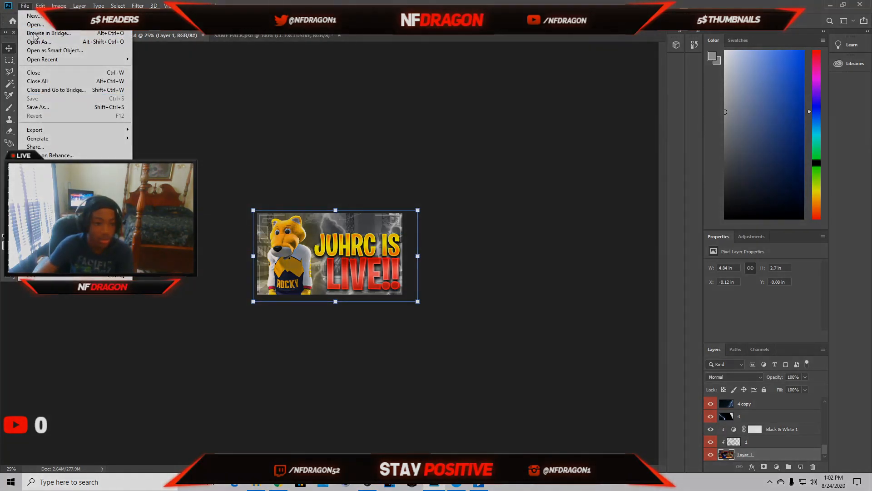
pyautogui.click(27, 6)
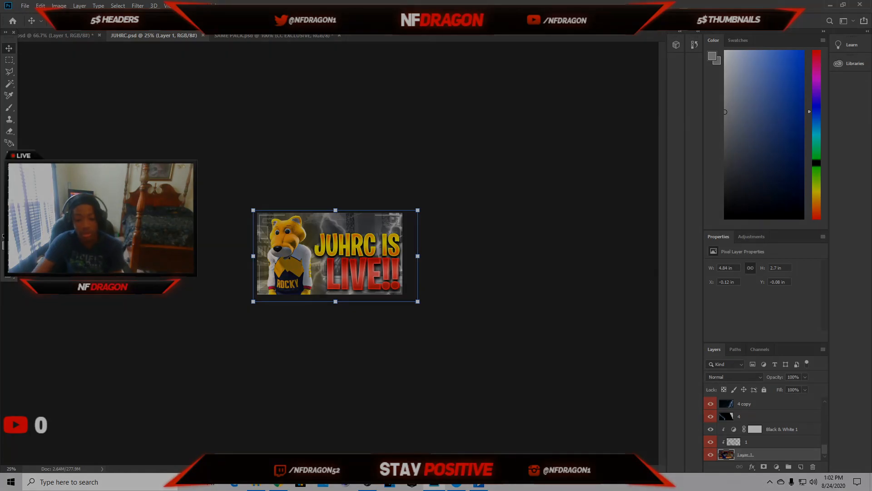
pyautogui.hotkey('alt', 'Tab')
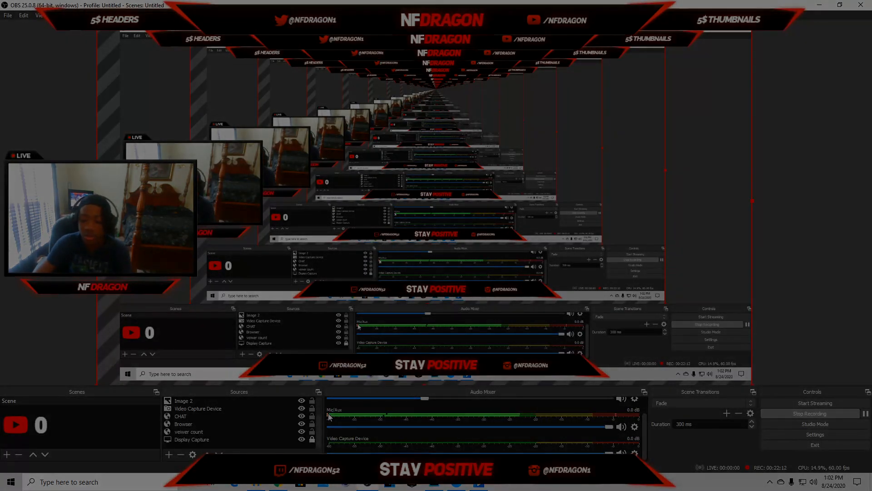